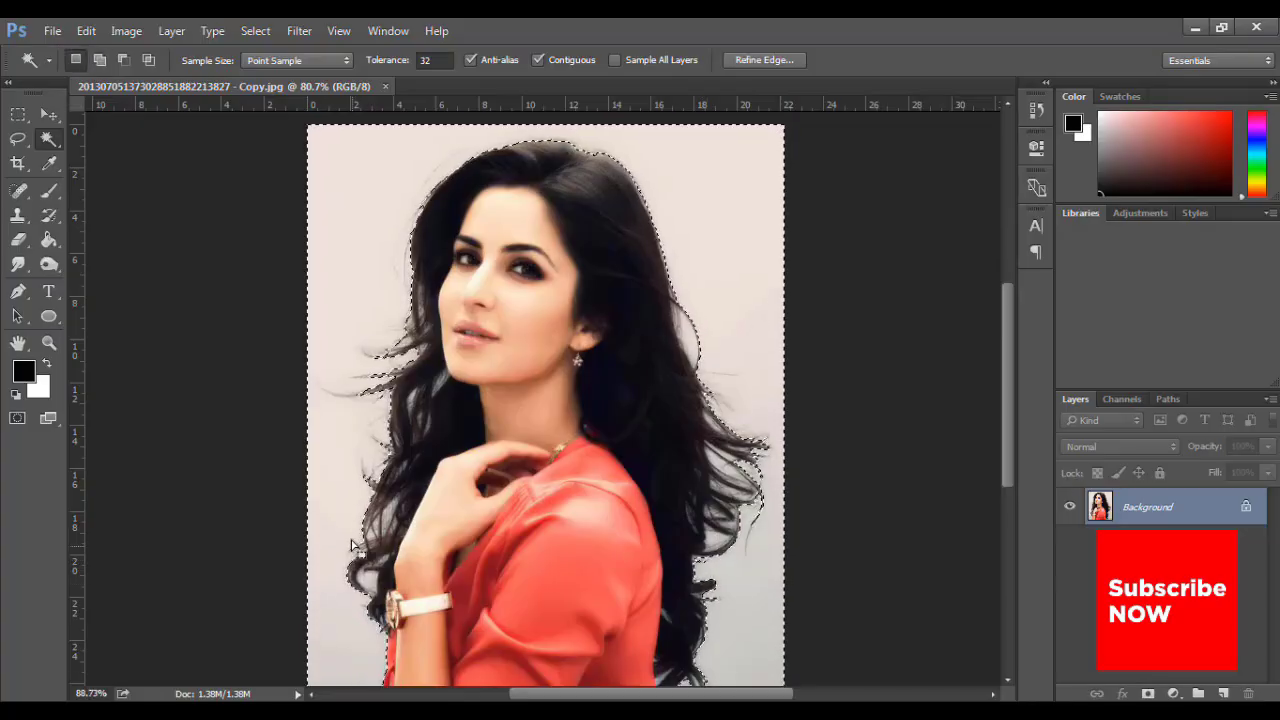
Examine the background selection's outline around the woman's hair, sleeve and the image's lower edge
{"action": "scroll", "coordinate": [349, 423], "scroll_direction": "up", "scroll_amount": 5}
{"action": "scroll", "coordinate": [330, 565], "scroll_direction": "down", "scroll_amount": 5}
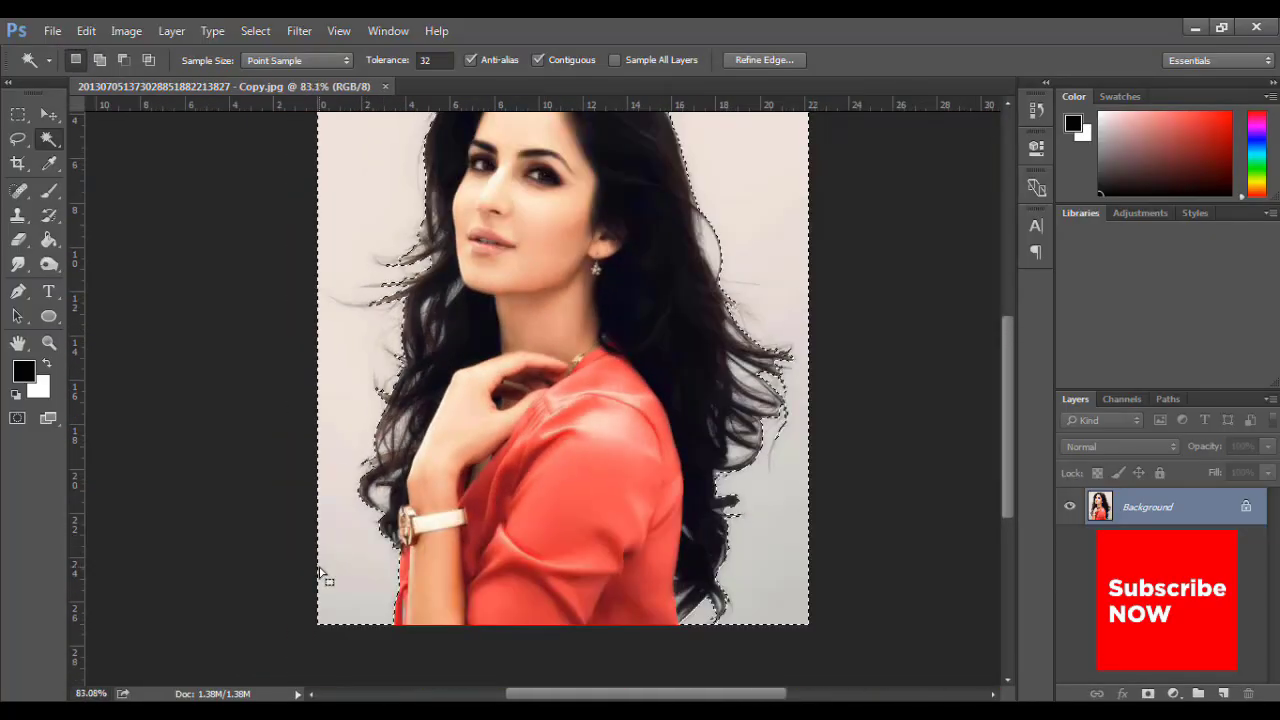
{"action": "scroll", "coordinate": [337, 563], "scroll_direction": "up", "scroll_amount": 3}
{"action": "scroll", "coordinate": [355, 578], "scroll_direction": "down", "scroll_amount": 1}
{"action": "scroll", "coordinate": [365, 583], "scroll_direction": "down", "scroll_amount": 3}
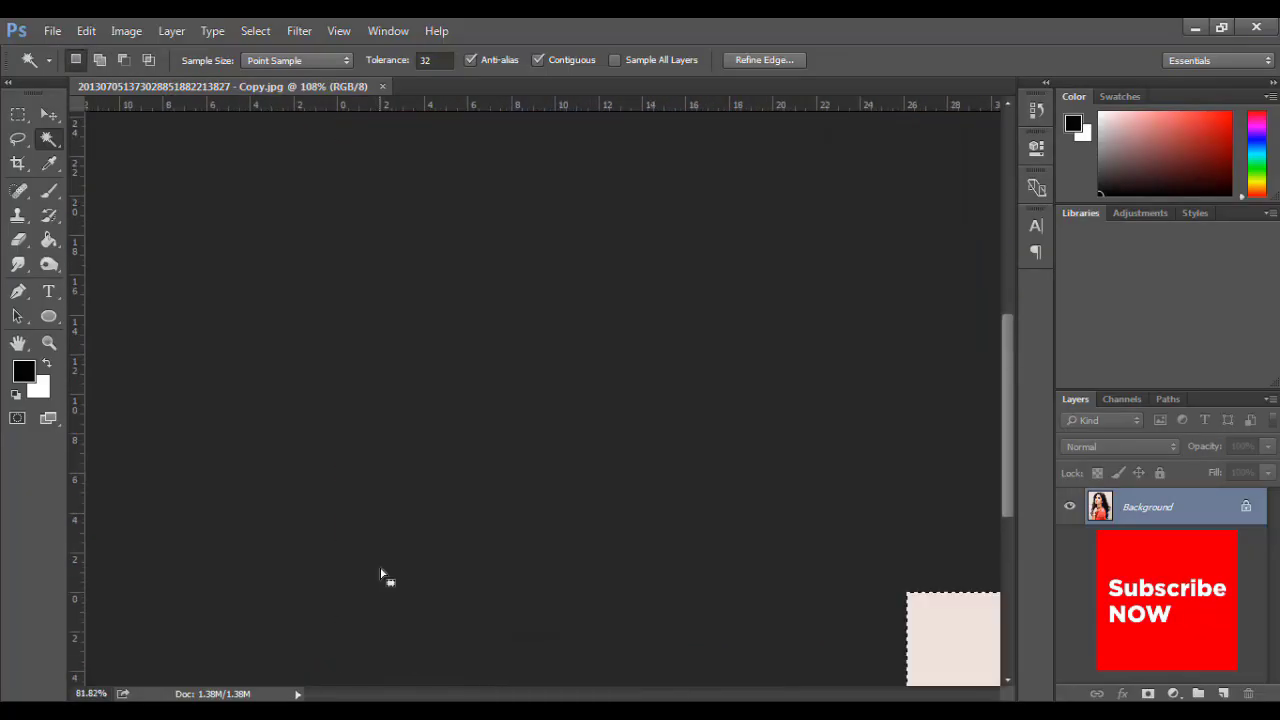
{"action": "scroll", "coordinate": [695, 662], "scroll_direction": "up", "scroll_amount": 3}
{"action": "scroll", "coordinate": [690, 668], "scroll_direction": "down", "scroll_amount": 4}
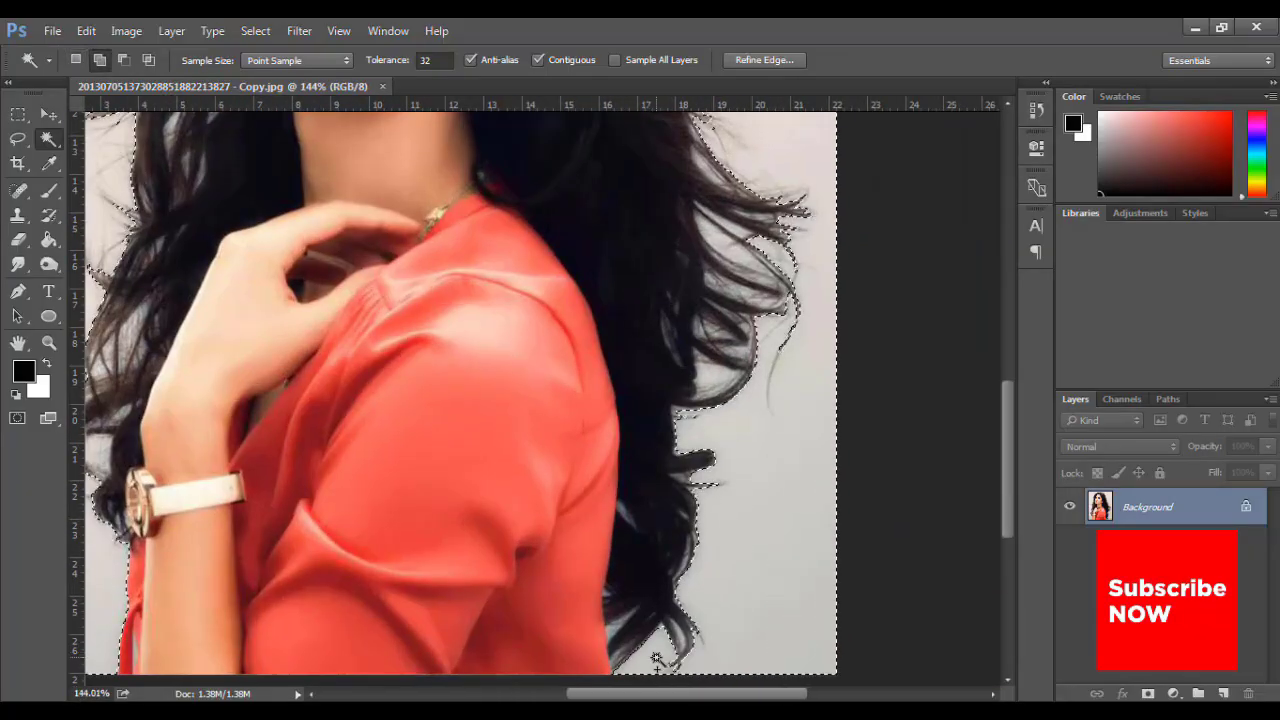
{"action": "scroll", "coordinate": [613, 400], "scroll_direction": "down", "scroll_amount": 1}
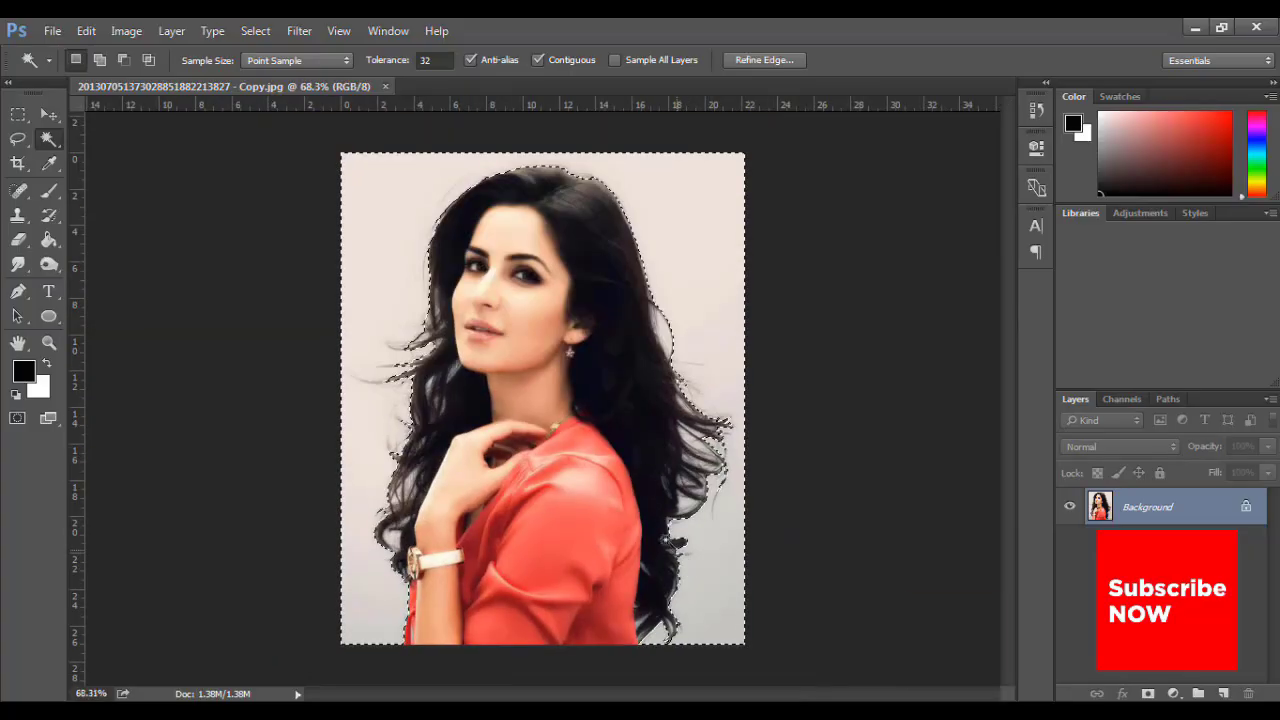
Invert the background selection so that it covers the woman instead
{"action": "right_click", "coordinate": [443, 198]}
{"action": "left_click", "coordinate": [407, 272]}
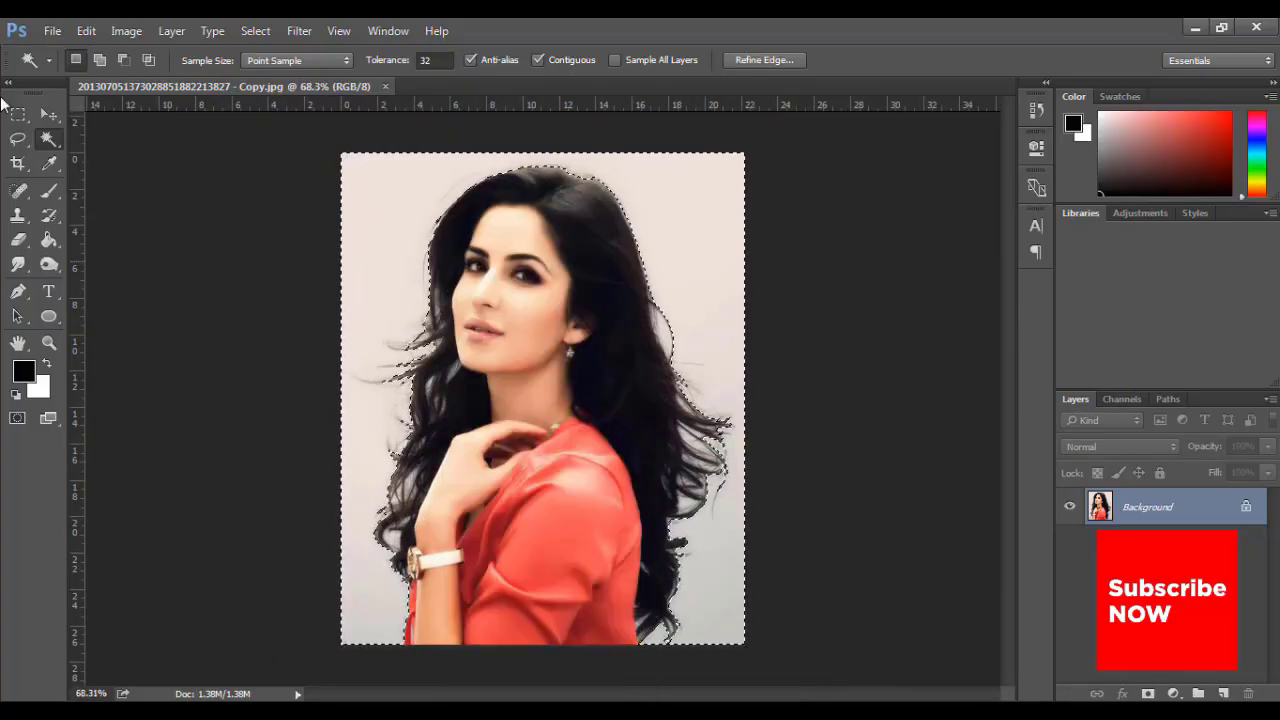
{"action": "left_click", "coordinate": [15, 113]}
{"action": "right_click", "coordinate": [400, 270]}
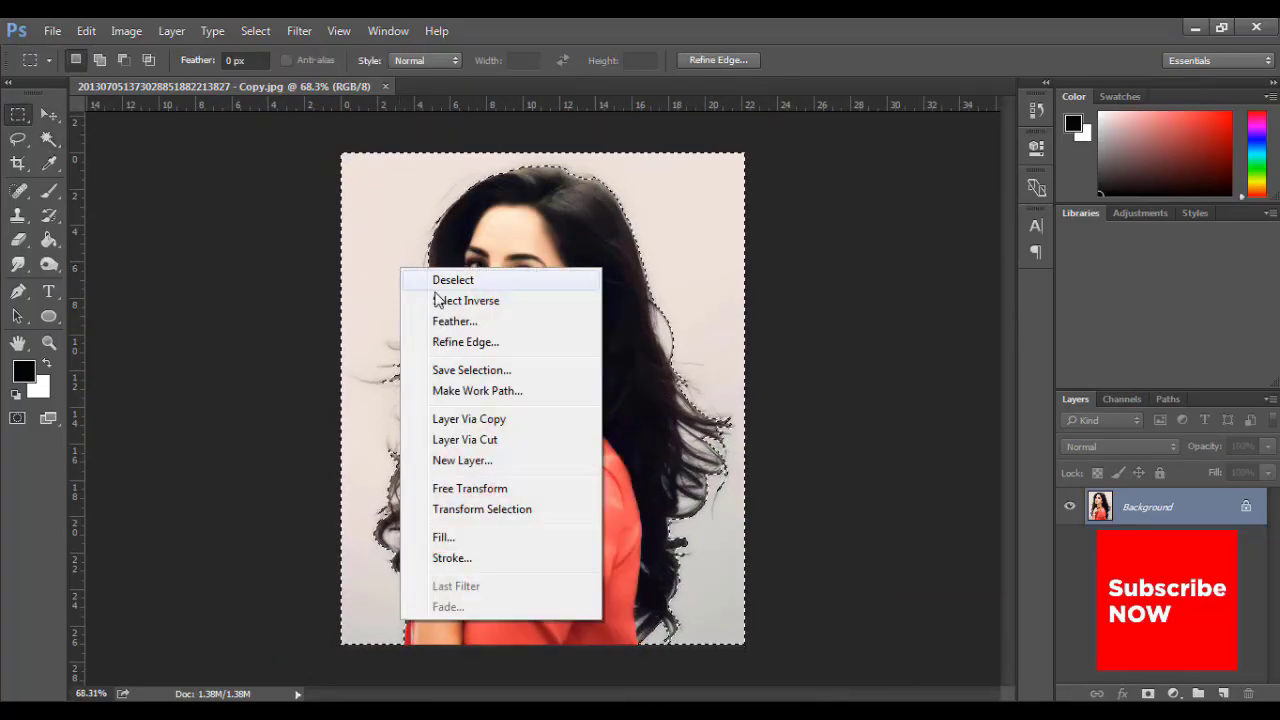
{"action": "left_click", "coordinate": [465, 301]}
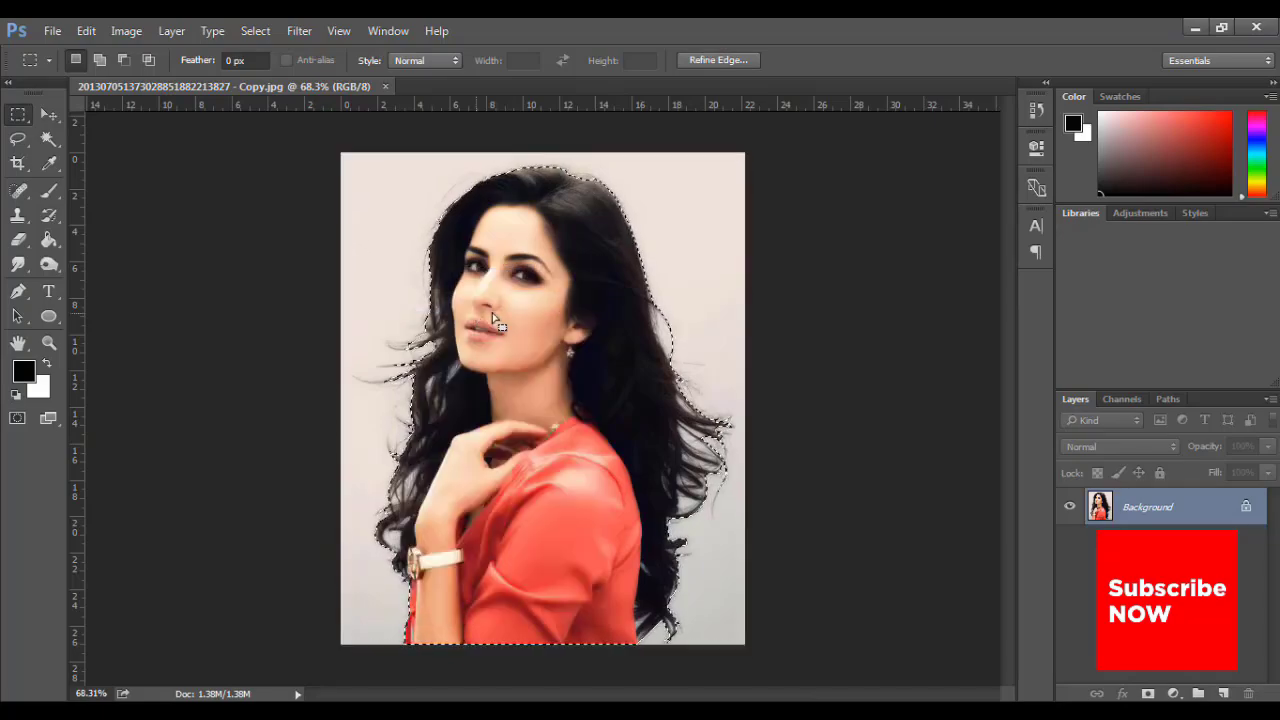
Apply a feather to the inverted selection around the woman with the Magic Wand tool active
{"action": "left_click", "coordinate": [49, 140]}
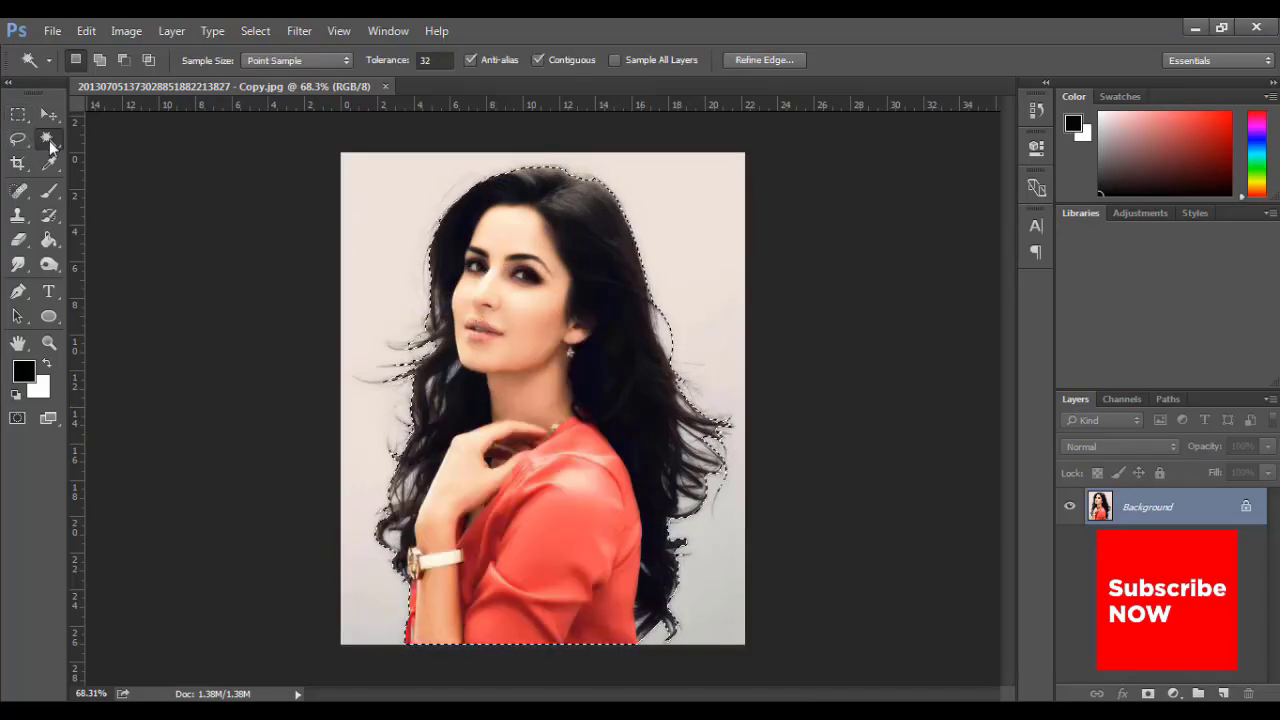
{"action": "right_click", "coordinate": [572, 321]}
{"action": "left_click", "coordinate": [513, 323]}
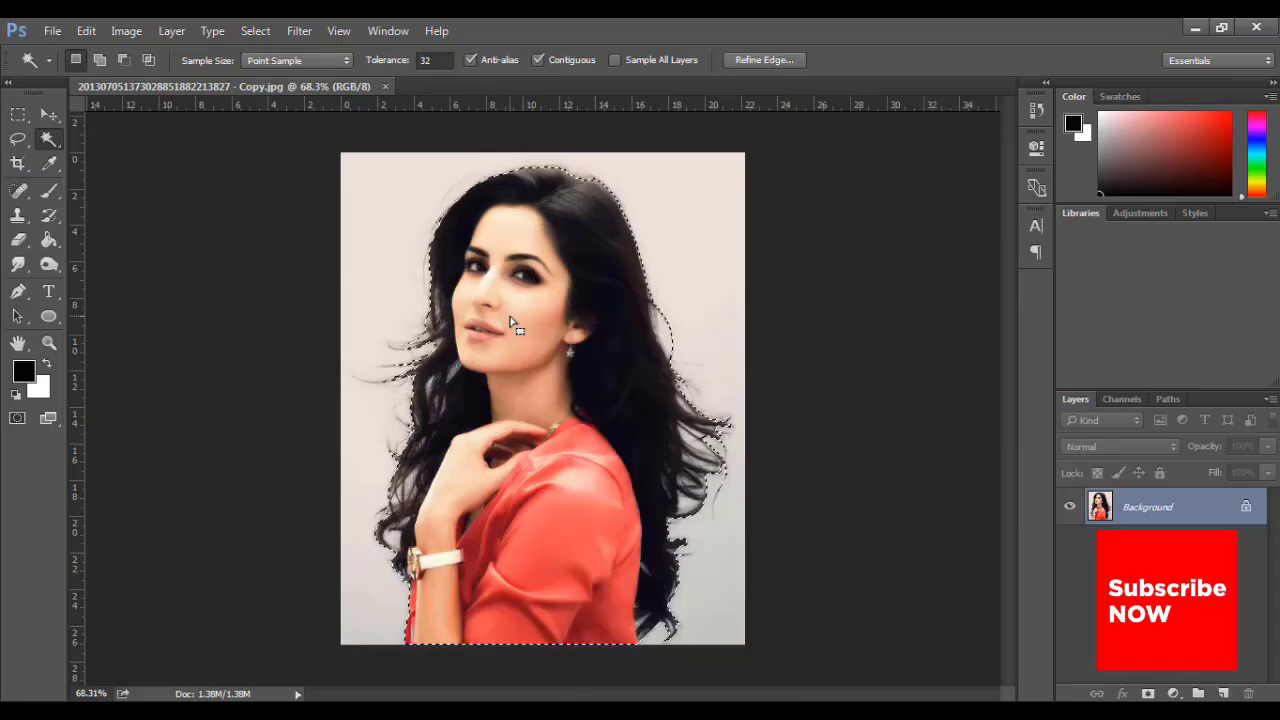
{"action": "right_click", "coordinate": [513, 322]}
{"action": "left_click", "coordinate": [590, 521]}
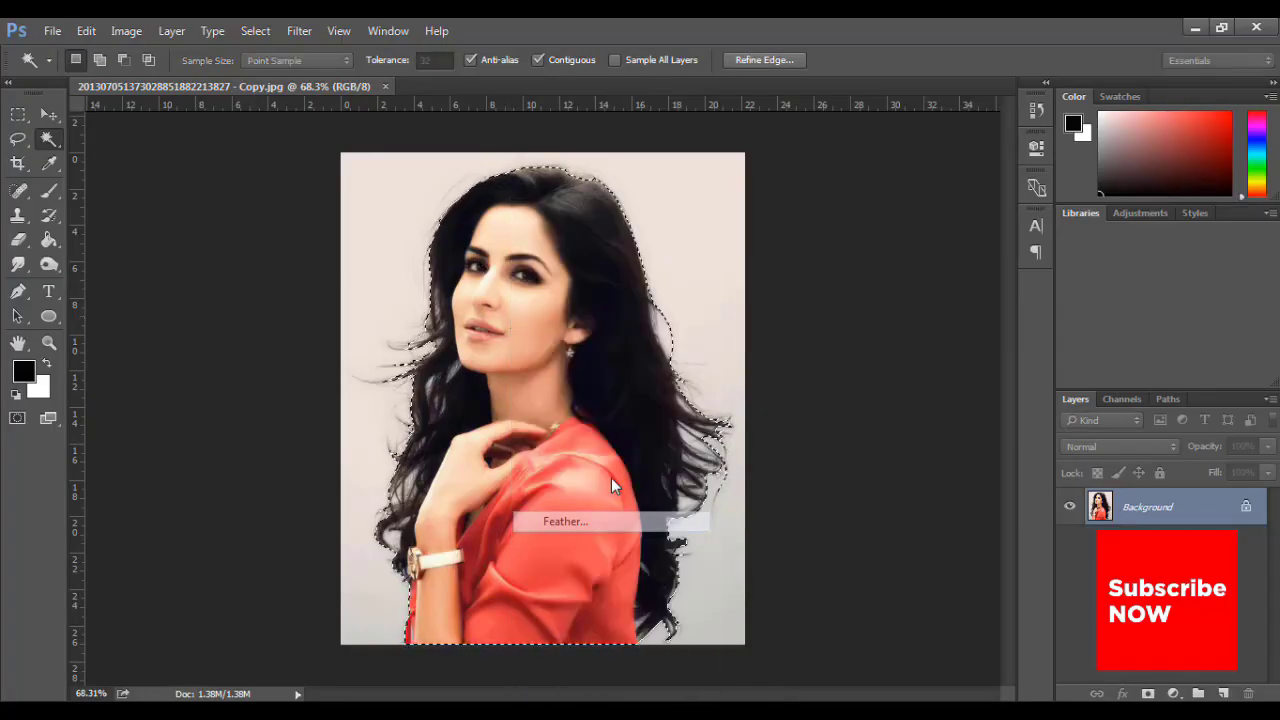
{"action": "left_click", "coordinate": [716, 258]}
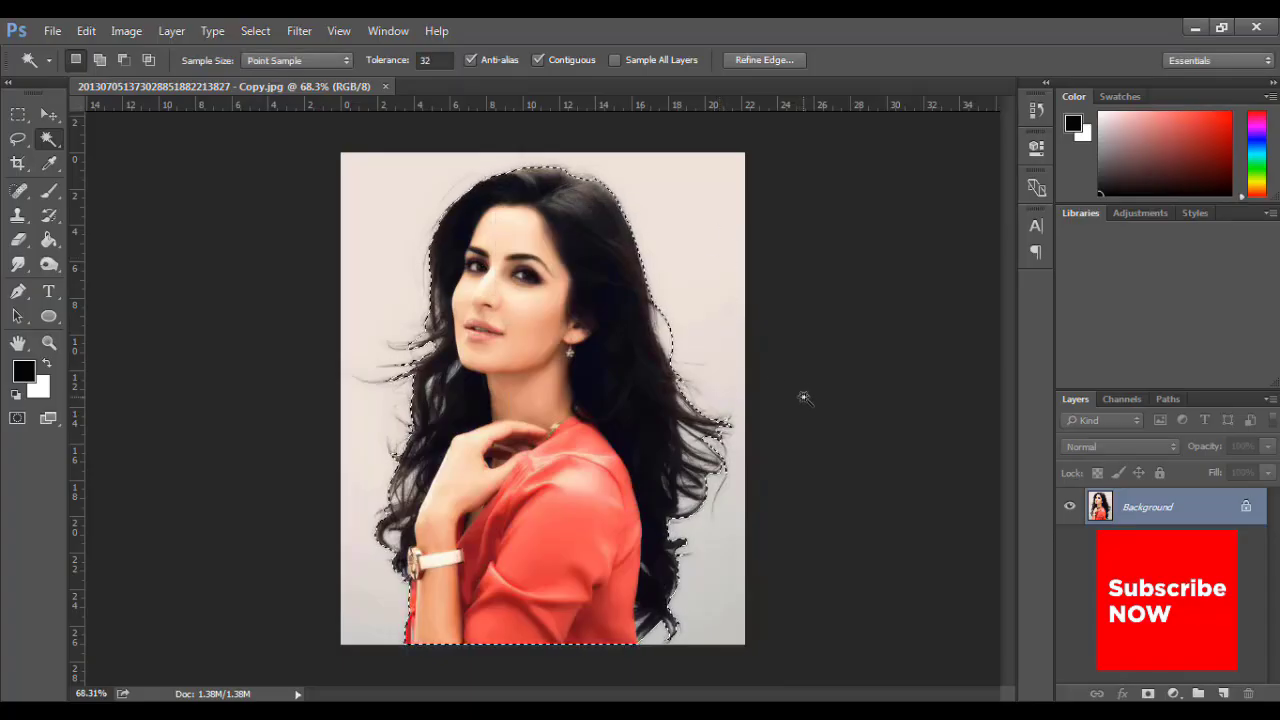
Start Refine Edge with Smart Radius on, set the radius to 5.5 px and enable Decontaminate Colors
{"action": "left_click", "coordinate": [741, 60]}
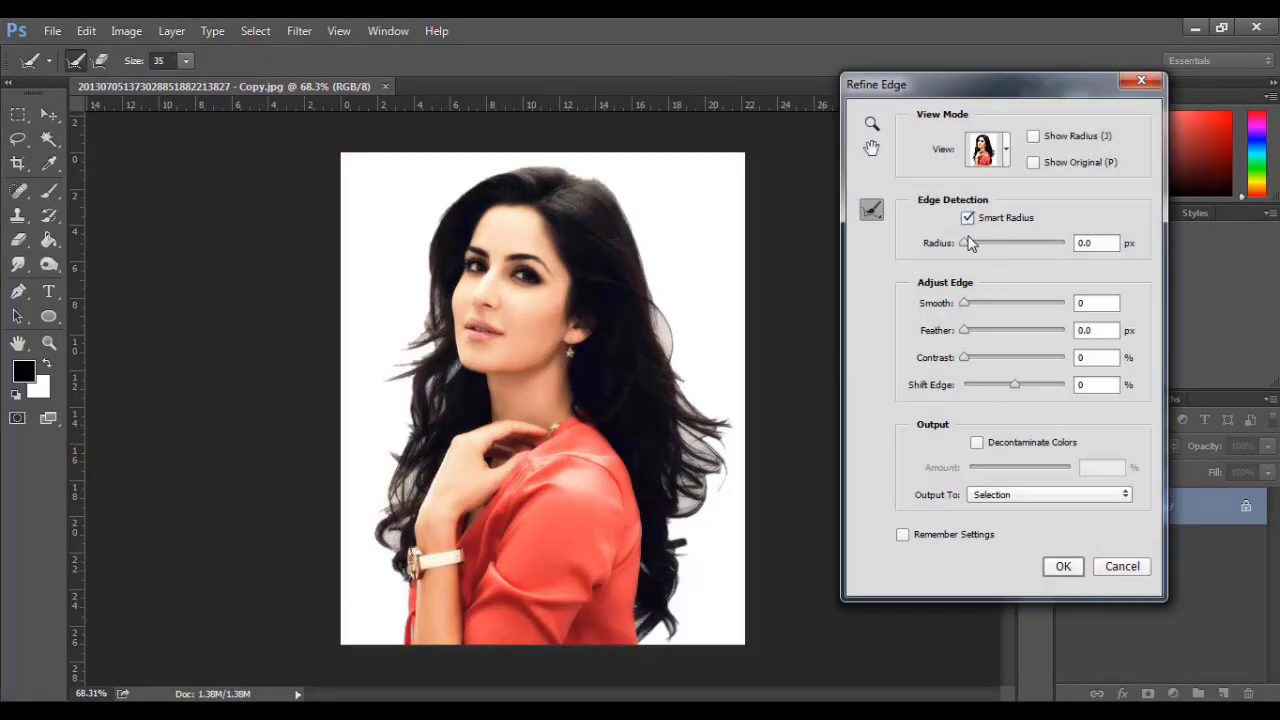
{"action": "left_click_drag", "start_coordinate": [992, 251], "coordinate": [1001, 258]}
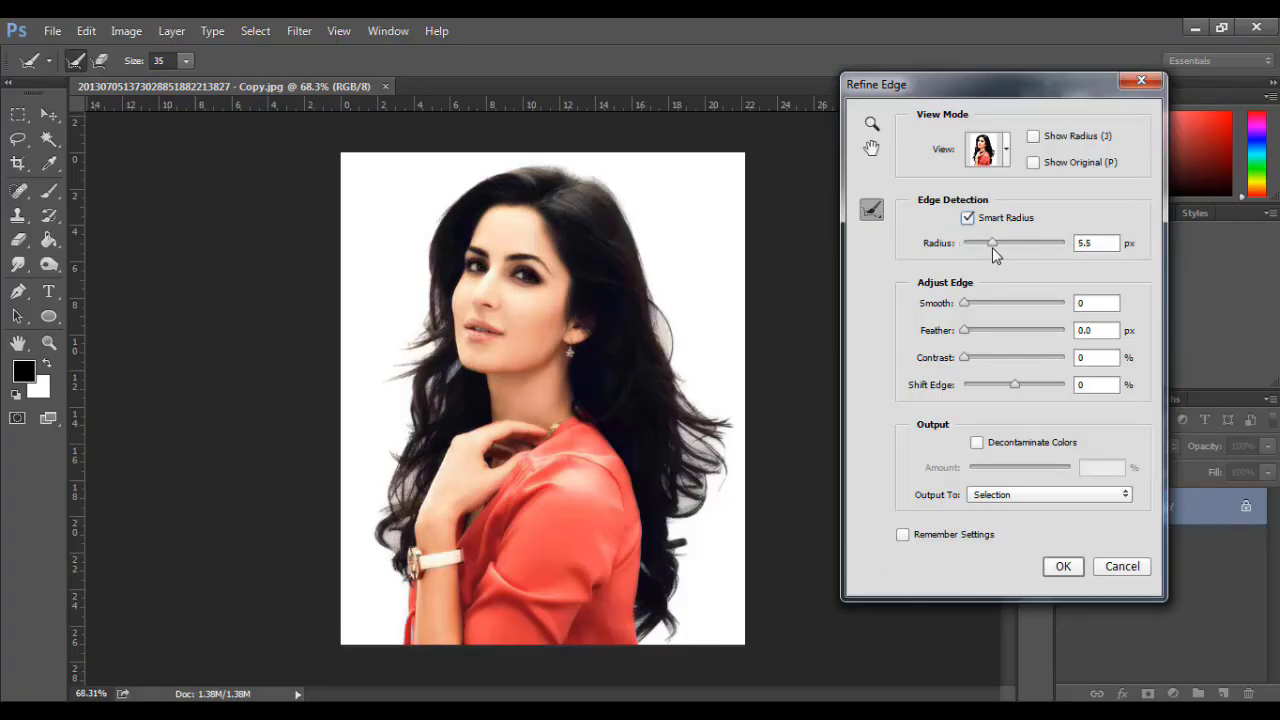
{"action": "left_click", "coordinate": [977, 442]}
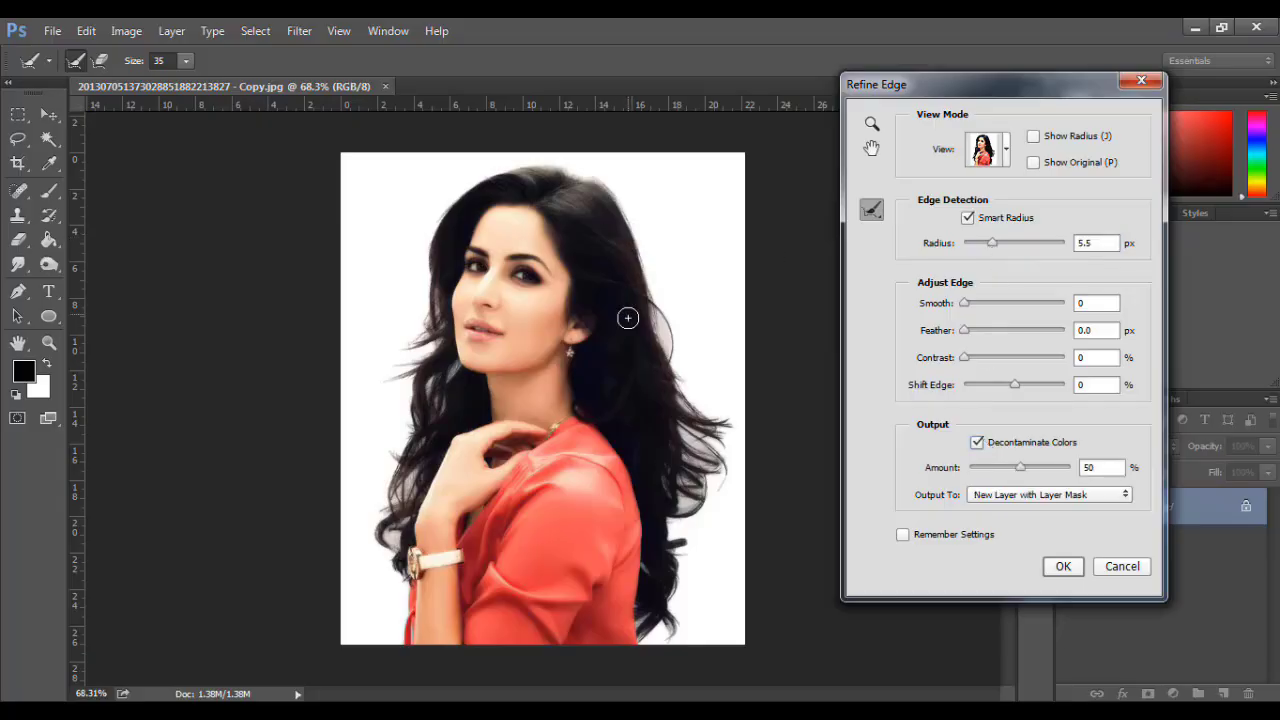
Brush the refine radius over the hair edge behind the woman's back, down to the tips beside the sleeve
{"action": "scroll", "coordinate": [628, 260], "scroll_direction": "up", "scroll_amount": 4}
{"action": "mouse_move", "coordinate": [651, 212]}
{"action": "left_mouse_down"}
{"action": "mouse_move", "coordinate": [737, 489]}
{"action": "mouse_move", "coordinate": [786, 524]}
{"action": "mouse_move", "coordinate": [770, 541]}
{"action": "mouse_move", "coordinate": [736, 533]}
{"action": "mouse_move", "coordinate": [749, 562]}
{"action": "mouse_move", "coordinate": [781, 578]}
{"action": "mouse_move", "coordinate": [774, 607]}
{"action": "mouse_move", "coordinate": [767, 598]}
{"action": "mouse_move", "coordinate": [745, 620]}
{"action": "mouse_move", "coordinate": [739, 668]}
{"action": "mouse_move", "coordinate": [764, 632]}
{"action": "mouse_move", "coordinate": [688, 293]}
{"action": "mouse_move", "coordinate": [684, 325]}
{"action": "mouse_move", "coordinate": [655, 349]}
{"action": "mouse_move", "coordinate": [667, 309]}
{"action": "mouse_move", "coordinate": [650, 272]}
{"action": "mouse_move", "coordinate": [687, 342]}
{"action": "mouse_move", "coordinate": [718, 269]}
{"action": "mouse_move", "coordinate": [693, 345]}
{"action": "mouse_move", "coordinate": [639, 356]}
{"action": "mouse_move", "coordinate": [633, 377]}
{"action": "mouse_move", "coordinate": [653, 442]}
{"action": "mouse_move", "coordinate": [610, 640]}
{"action": "left_mouse_up"}
{"action": "scroll", "coordinate": [684, 326], "scroll_direction": "up", "scroll_amount": 4}
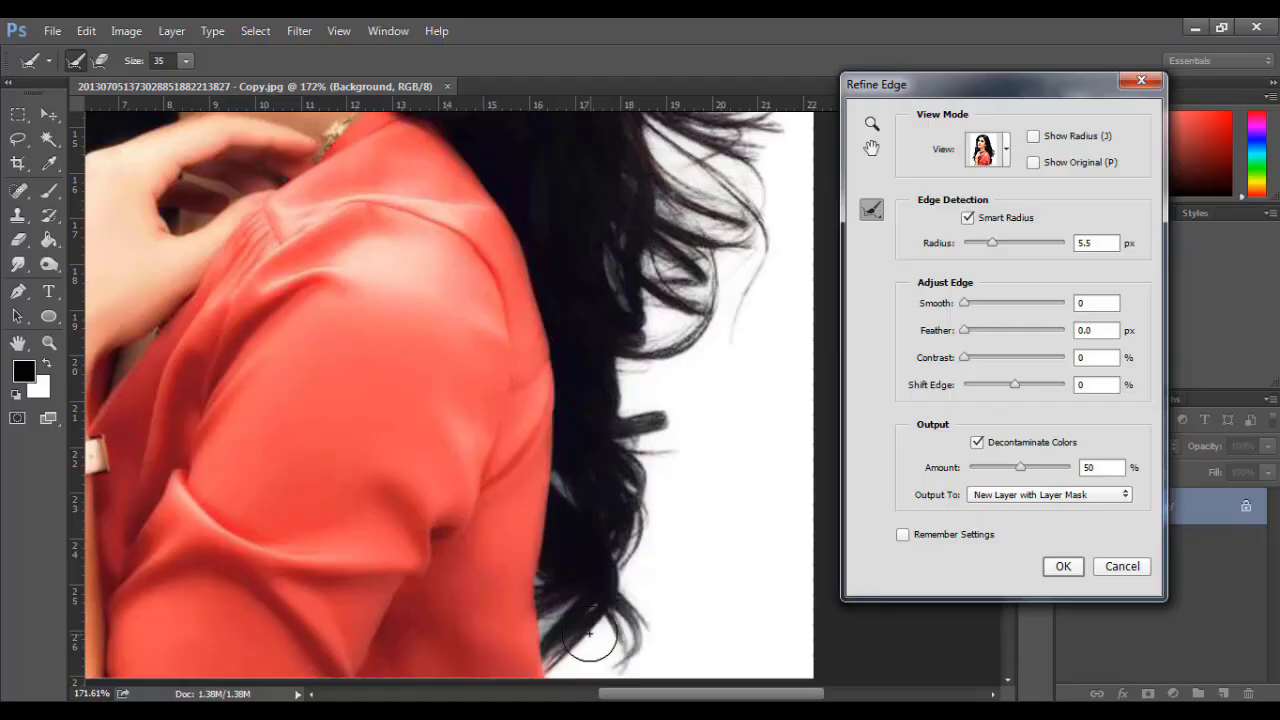
Reduce the refine radius brush to size 15 and brush along the hair edge around the top of the head
{"action": "key", "text": "bracketleft"}
{"action": "key", "text": "bracketleft"}
{"action": "key", "text": "bracketleft"}
{"action": "key", "text": "bracketleft"}
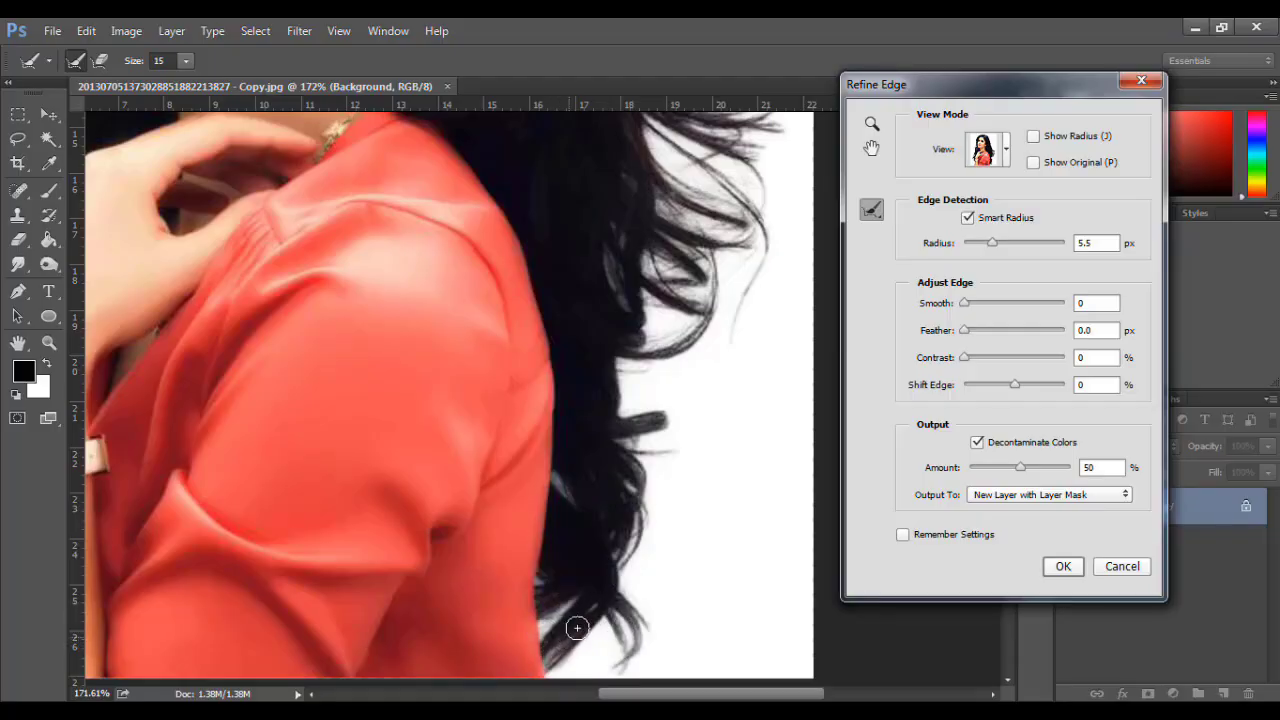
{"action": "left_click_drag", "start_coordinate": [460, 233], "coordinate": [785, 343]}
{"action": "left_click_drag", "start_coordinate": [470, 283], "coordinate": [620, 577]}
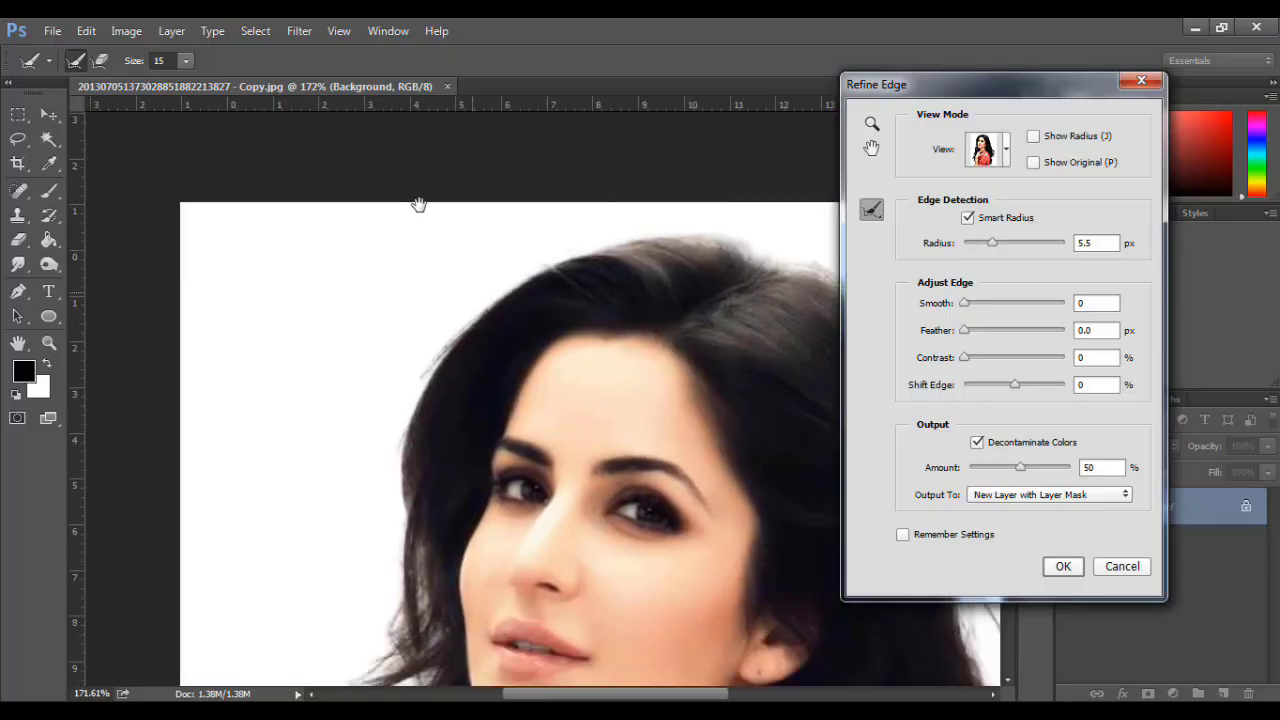
{"action": "left_click_drag", "start_coordinate": [690, 186], "coordinate": [546, 189]}
{"action": "mouse_move", "coordinate": [660, 234]}
{"action": "left_mouse_down"}
{"action": "mouse_move", "coordinate": [499, 225]}
{"action": "mouse_move", "coordinate": [507, 192]}
{"action": "mouse_move", "coordinate": [571, 210]}
{"action": "mouse_move", "coordinate": [635, 267]}
{"action": "mouse_move", "coordinate": [618, 252]}
{"action": "mouse_move", "coordinate": [657, 331]}
{"action": "mouse_move", "coordinate": [694, 484]}
{"action": "mouse_move", "coordinate": [558, 318]}
{"action": "mouse_move", "coordinate": [531, 254]}
{"action": "mouse_move", "coordinate": [597, 372]}
{"action": "mouse_move", "coordinate": [602, 351]}
{"action": "mouse_move", "coordinate": [562, 251]}
{"action": "mouse_move", "coordinate": [581, 261]}
{"action": "mouse_move", "coordinate": [605, 336]}
{"action": "mouse_move", "coordinate": [600, 290]}
{"action": "left_mouse_up"}
{"action": "mouse_move", "coordinate": [253, 231]}
{"action": "left_mouse_down"}
{"action": "mouse_move", "coordinate": [463, 234]}
{"action": "mouse_move", "coordinate": [514, 301]}
{"action": "left_mouse_up"}
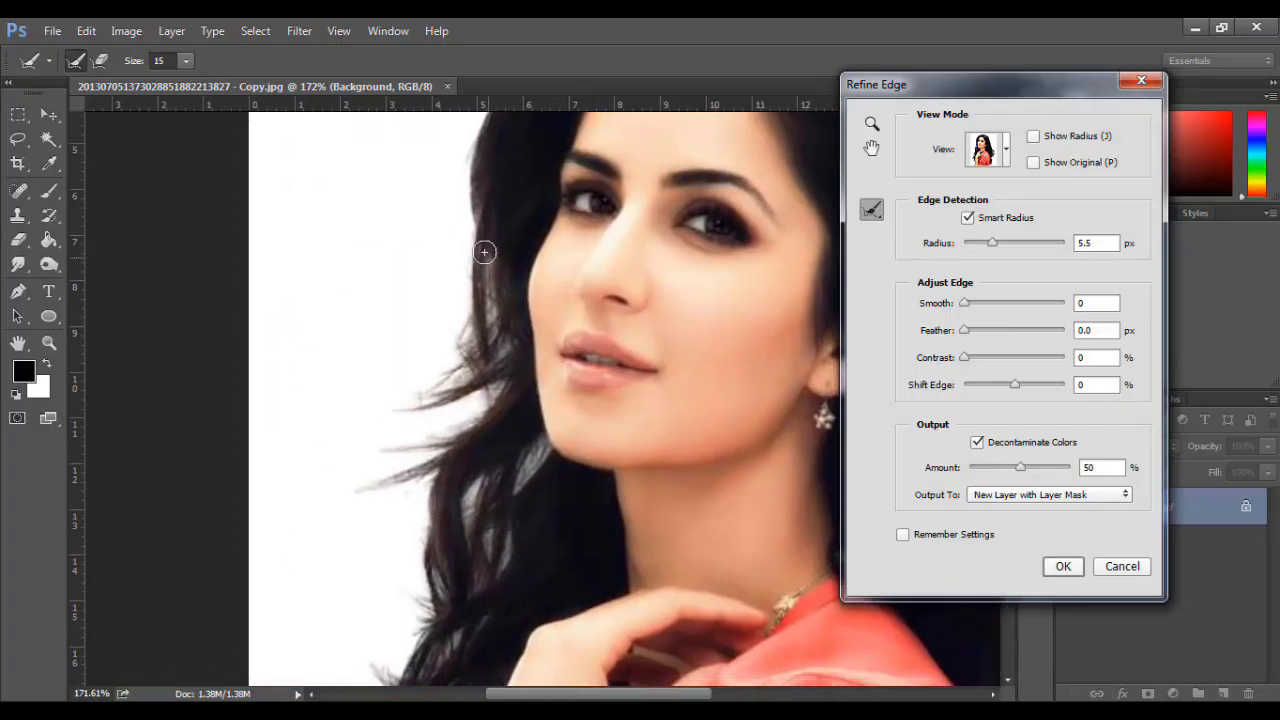
Brush the refine radius over the hair strands on the face side, from the cheek down past the hand
{"action": "left_click_drag", "start_coordinate": [477, 219], "coordinate": [489, 279]}
{"action": "mouse_move", "coordinate": [456, 351]}
{"action": "left_mouse_down"}
{"action": "mouse_move", "coordinate": [435, 402]}
{"action": "mouse_move", "coordinate": [476, 389]}
{"action": "mouse_move", "coordinate": [471, 404]}
{"action": "mouse_move", "coordinate": [432, 432]}
{"action": "mouse_move", "coordinate": [408, 440]}
{"action": "mouse_move", "coordinate": [408, 429]}
{"action": "mouse_move", "coordinate": [450, 492]}
{"action": "left_mouse_up"}
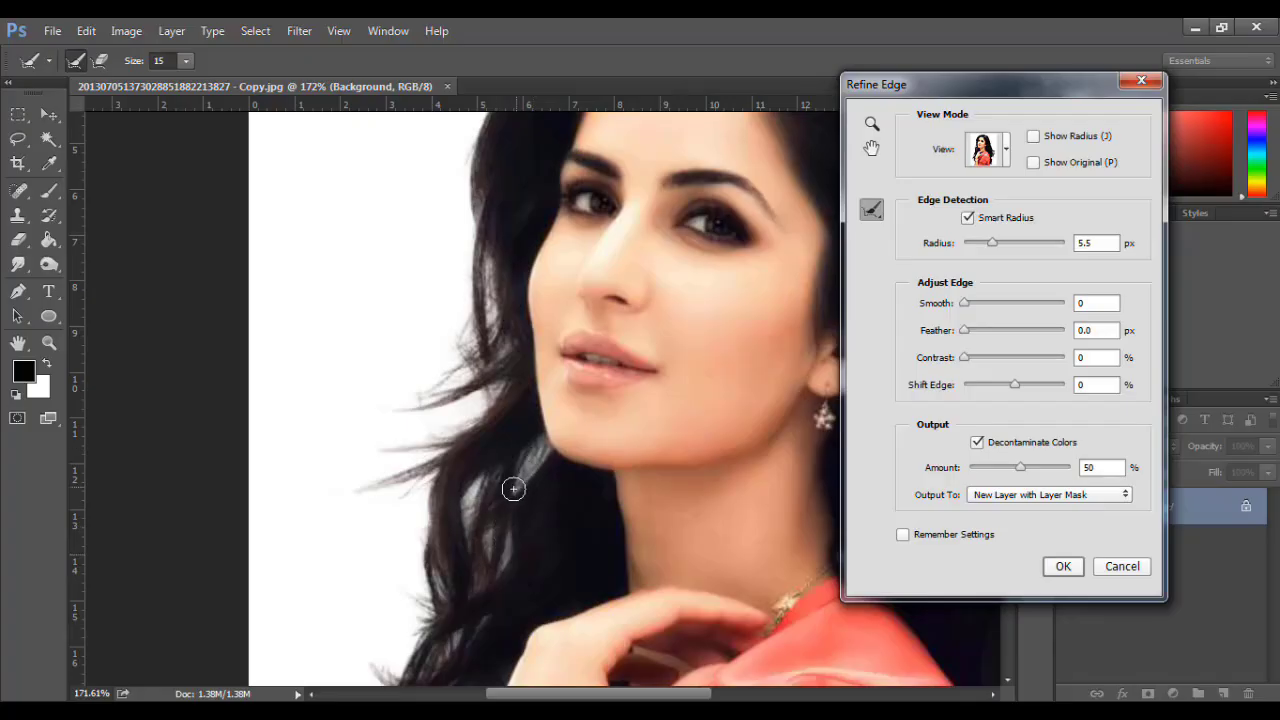
{"action": "mouse_move", "coordinate": [461, 532]}
{"action": "left_mouse_down"}
{"action": "mouse_move", "coordinate": [457, 280]}
{"action": "mouse_move", "coordinate": [449, 394]}
{"action": "mouse_move", "coordinate": [402, 430]}
{"action": "mouse_move", "coordinate": [420, 366]}
{"action": "mouse_move", "coordinate": [386, 439]}
{"action": "mouse_move", "coordinate": [364, 437]}
{"action": "mouse_move", "coordinate": [392, 444]}
{"action": "mouse_move", "coordinate": [365, 546]}
{"action": "mouse_move", "coordinate": [386, 560]}
{"action": "mouse_move", "coordinate": [425, 465]}
{"action": "mouse_move", "coordinate": [419, 522]}
{"action": "mouse_move", "coordinate": [340, 612]}
{"action": "left_mouse_up"}
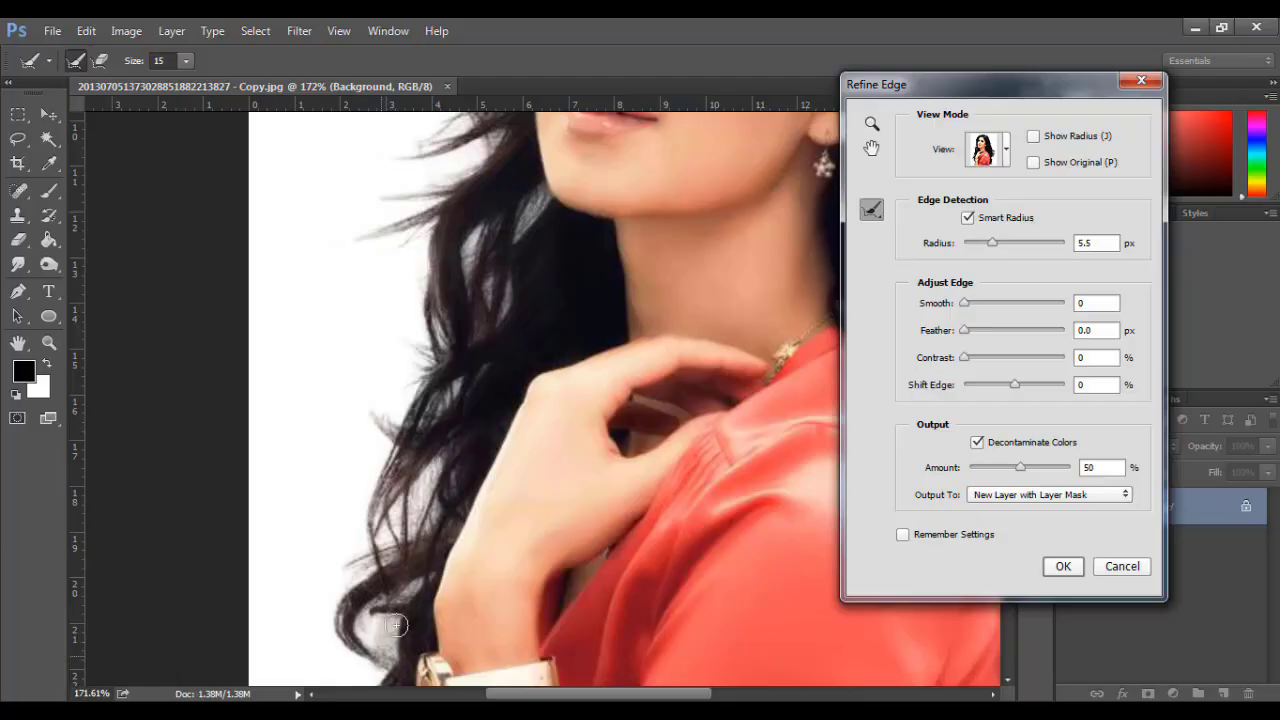
Refine the hair tips beside the wristwatch and output the result as a new layer with a layer mask
{"action": "scroll", "coordinate": [396, 625], "scroll_direction": "down", "scroll_amount": 5}
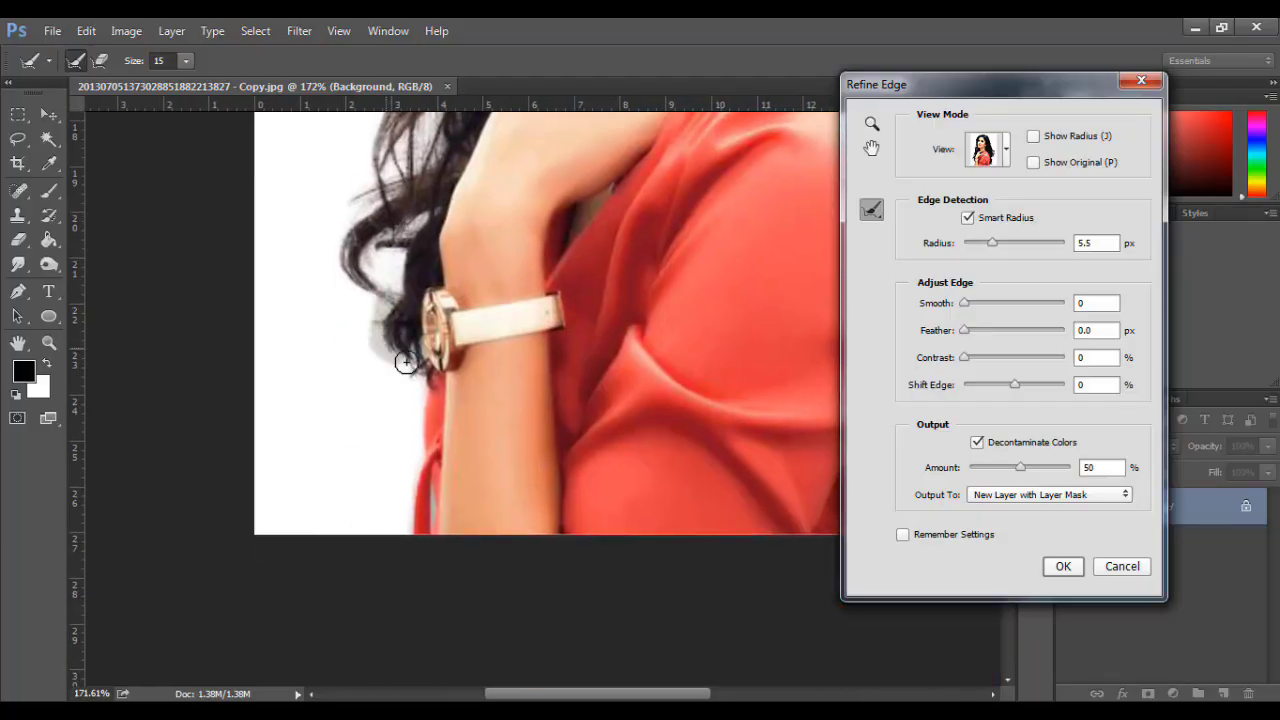
{"action": "scroll", "coordinate": [395, 395], "scroll_direction": "down", "scroll_amount": 3}
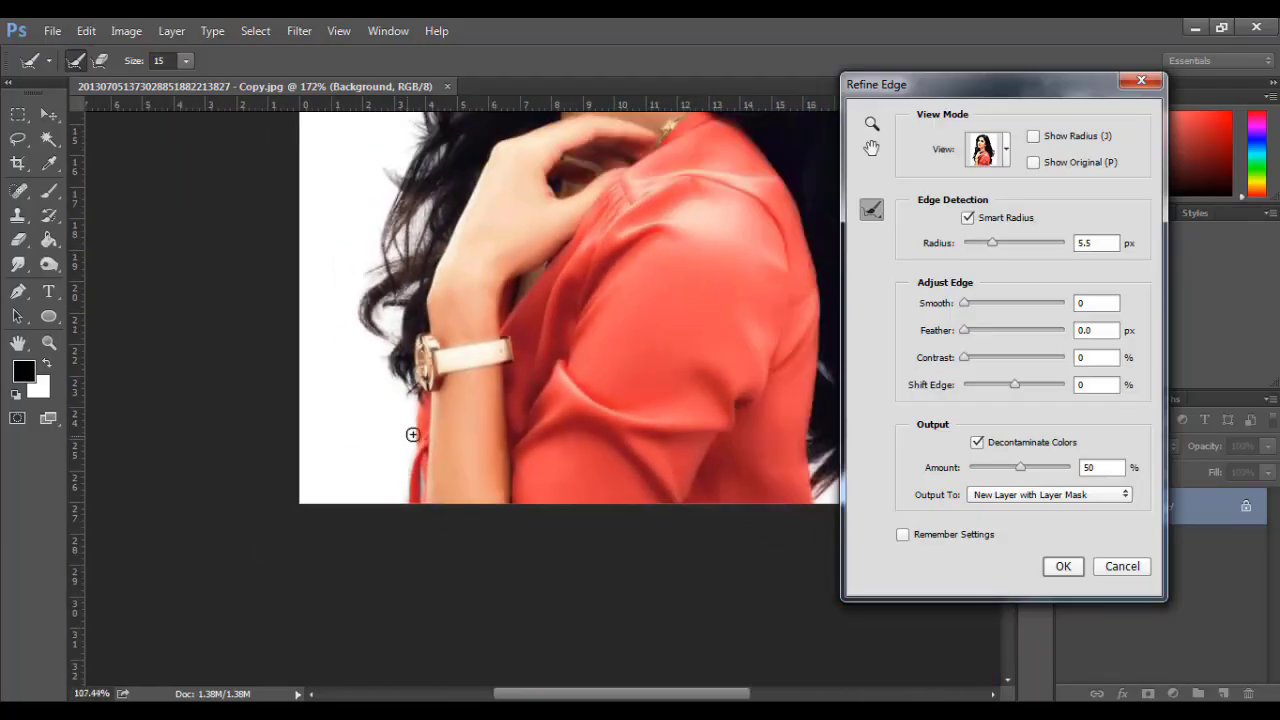
{"action": "scroll", "coordinate": [412, 434], "scroll_direction": "down", "scroll_amount": 2}
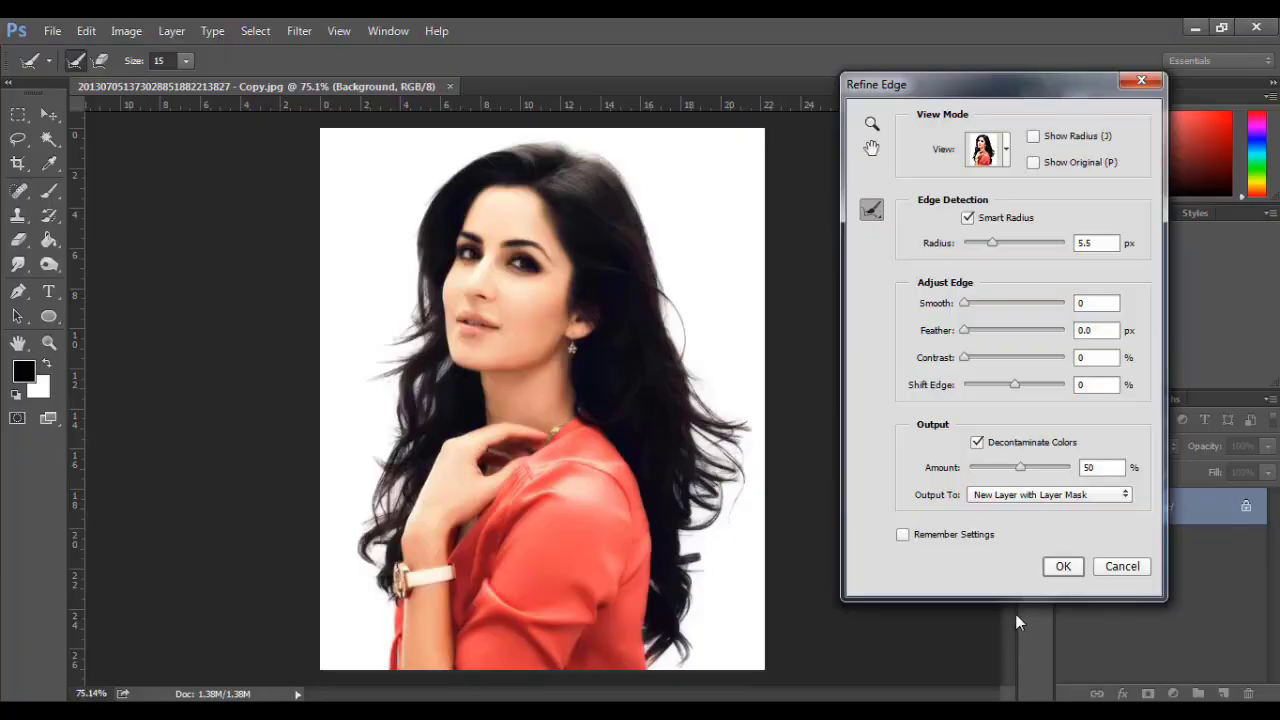
{"action": "left_click", "coordinate": [1062, 567]}
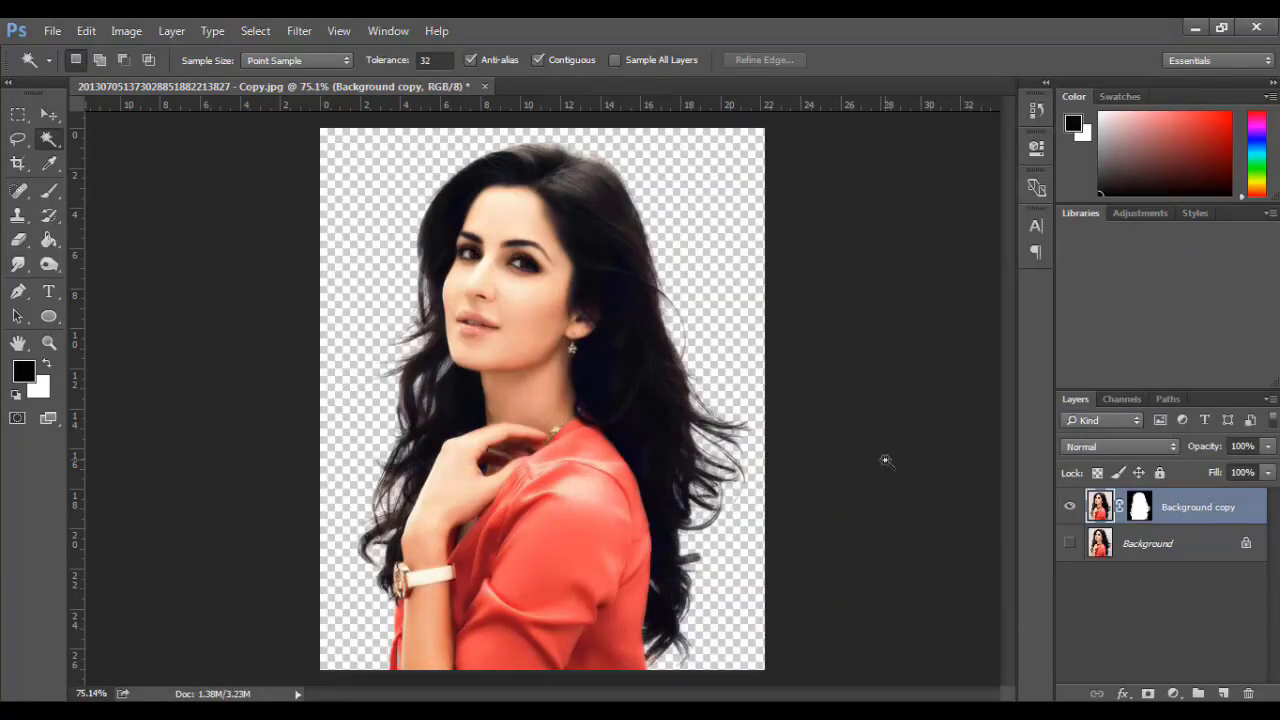
Compare the cutout with the original by showing and hiding the Background layer, leaving that layer shown
{"action": "left_click", "coordinate": [1069, 546]}
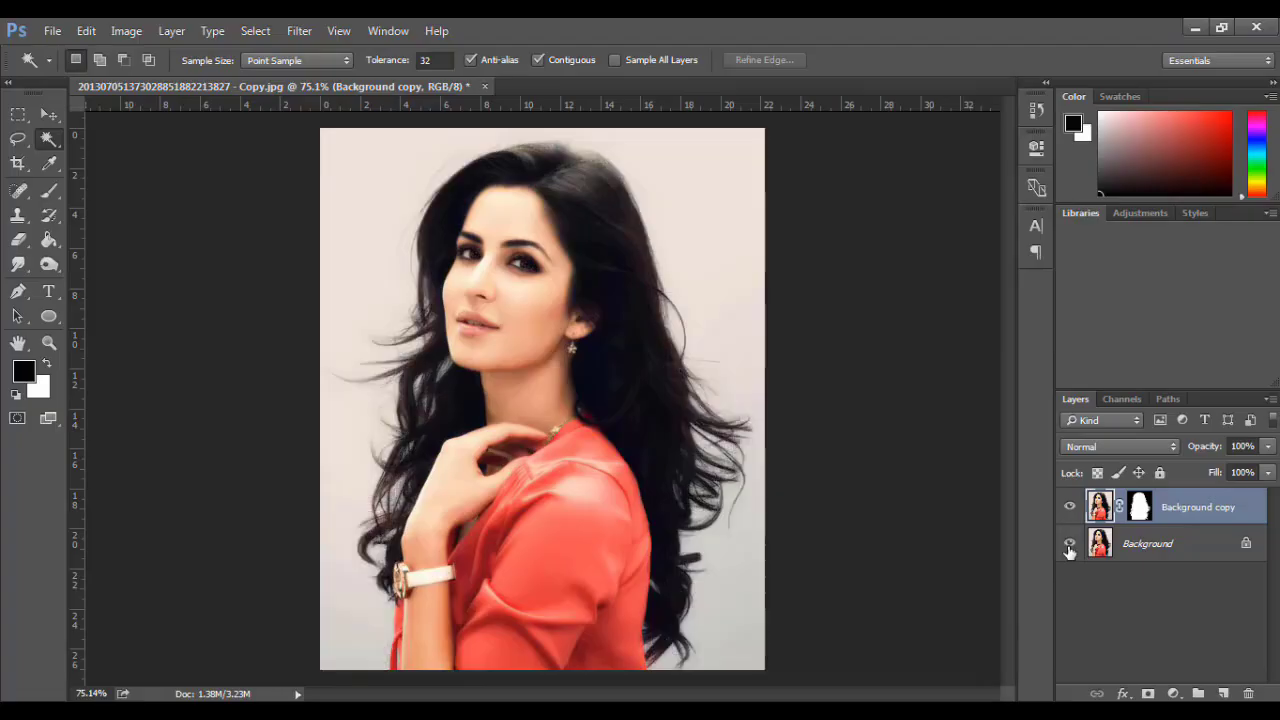
{"action": "left_click", "coordinate": [1069, 546]}
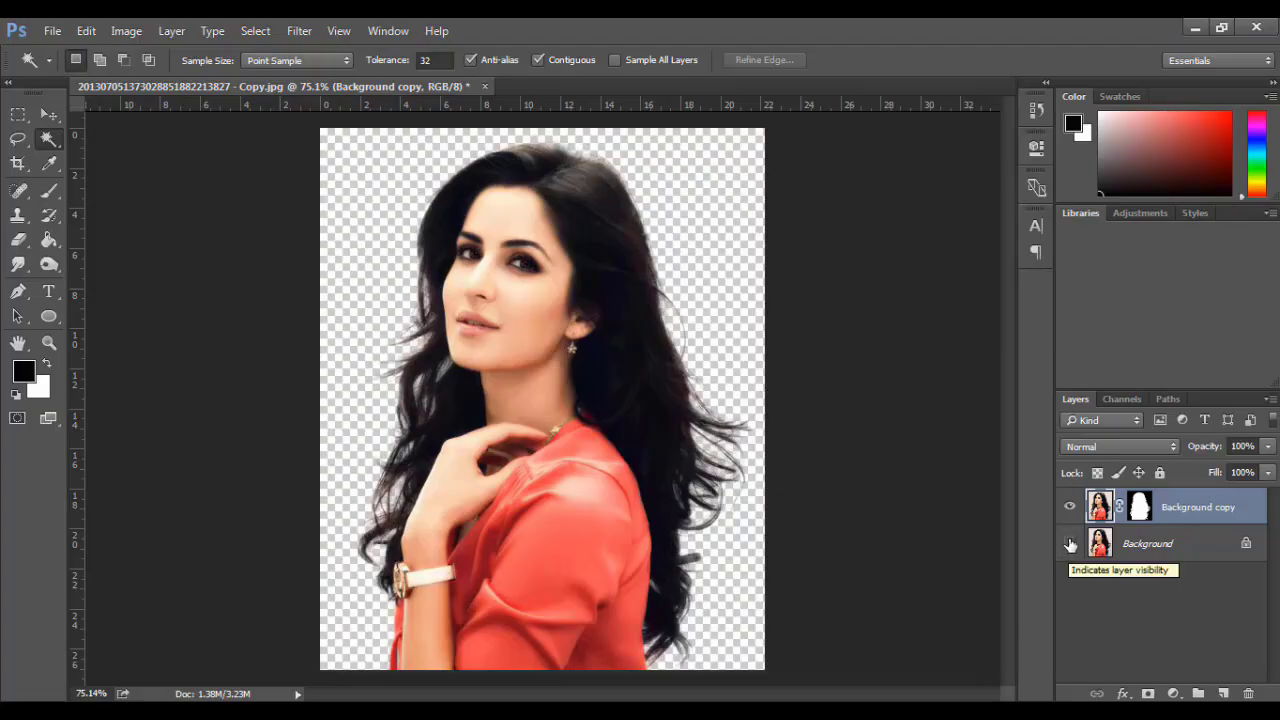
{"action": "left_click", "coordinate": [1070, 544]}
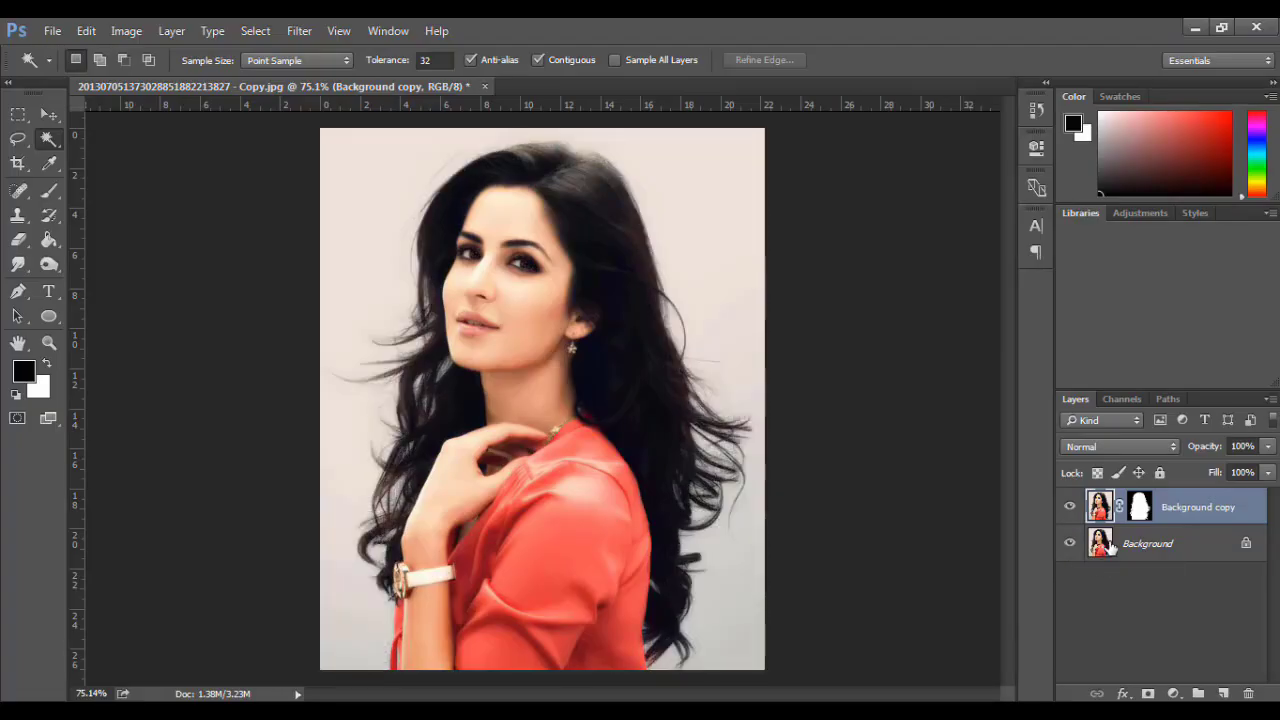
Open the purple background image 148 from New folder
{"action": "left_click", "coordinate": [52, 30]}
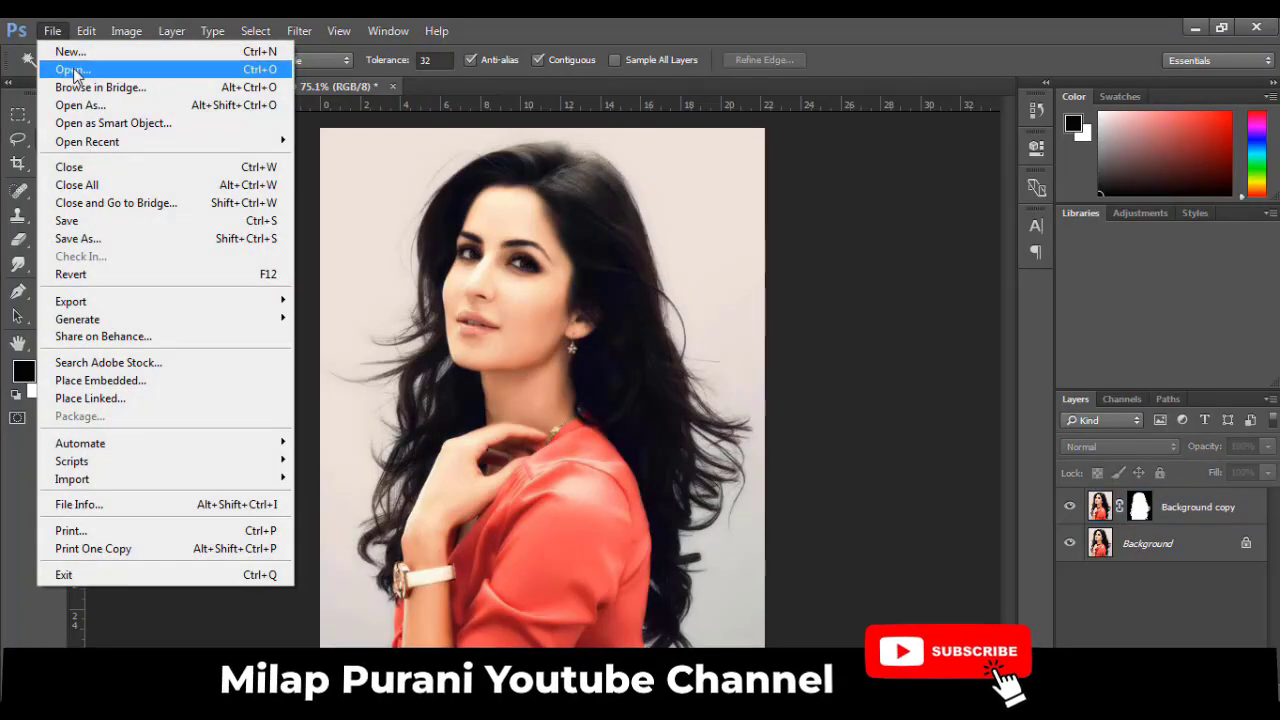
{"action": "left_click", "coordinate": [72, 69]}
{"action": "left_click", "coordinate": [221, 241]}
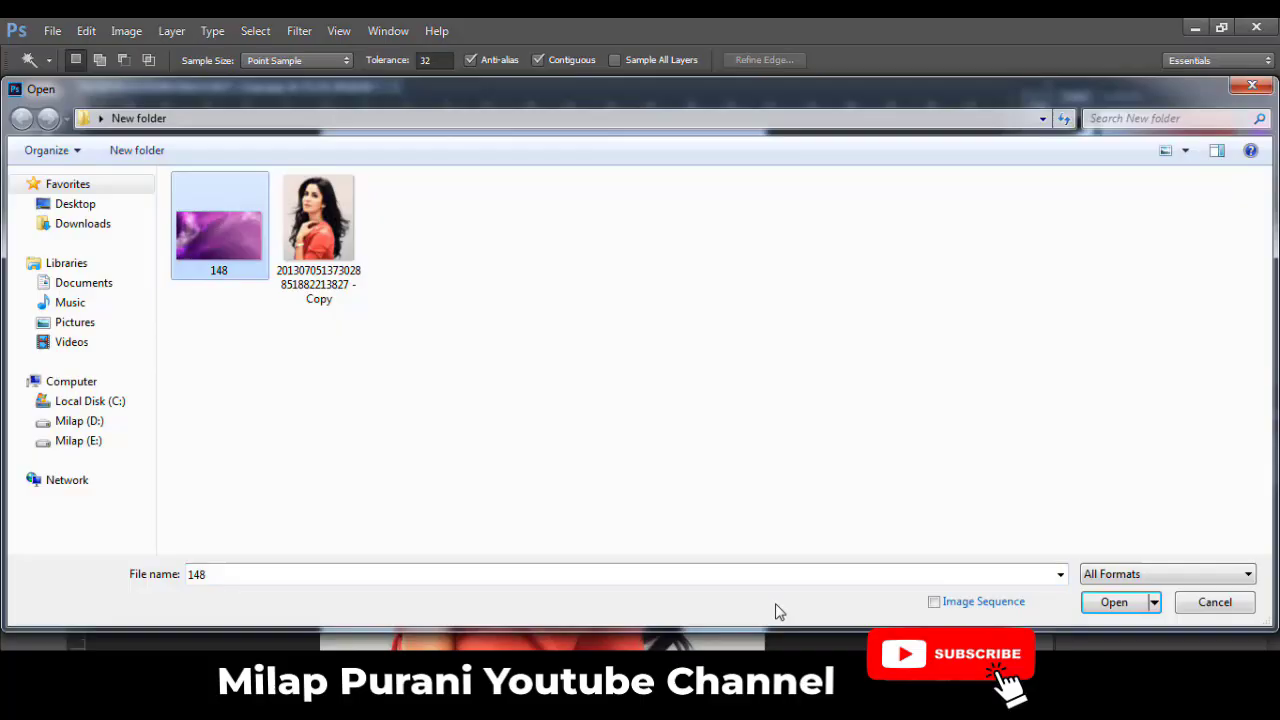
{"action": "left_click", "coordinate": [1114, 602]}
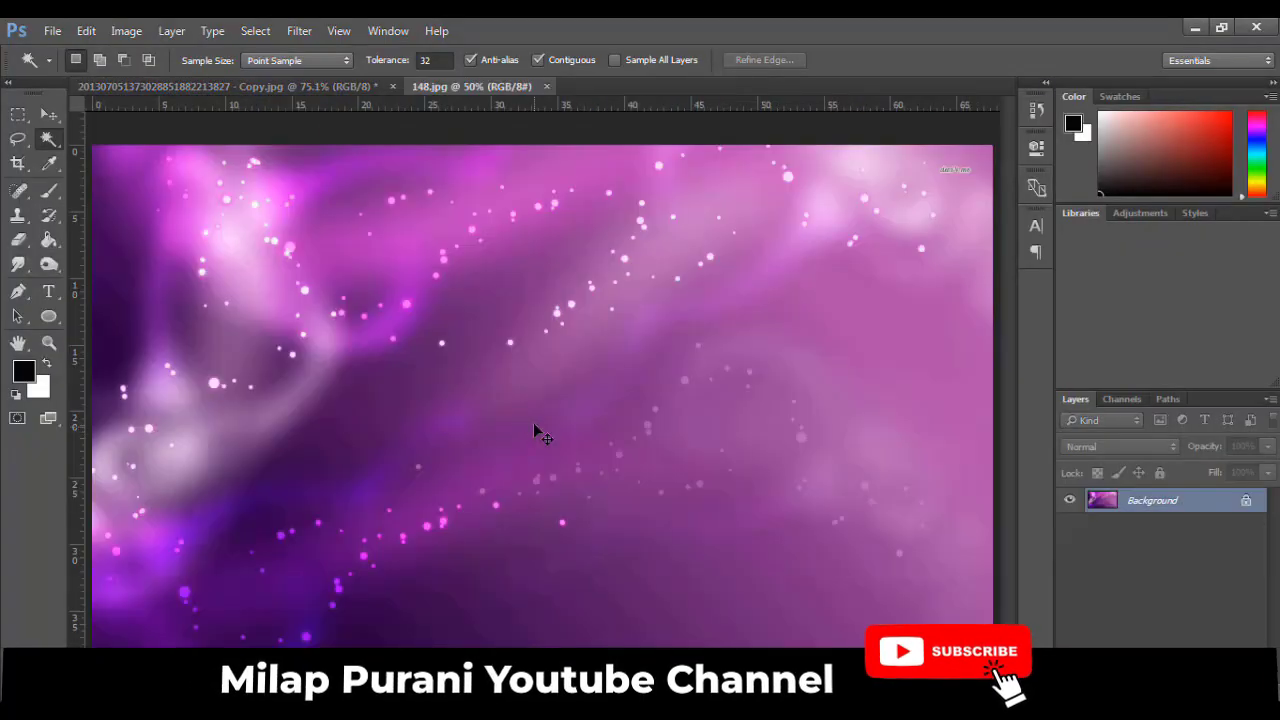
Copy the entire purple image into the portrait document and place its layer directly beneath the masked cutout layer
{"action": "key", "text": "ctrl+a"}
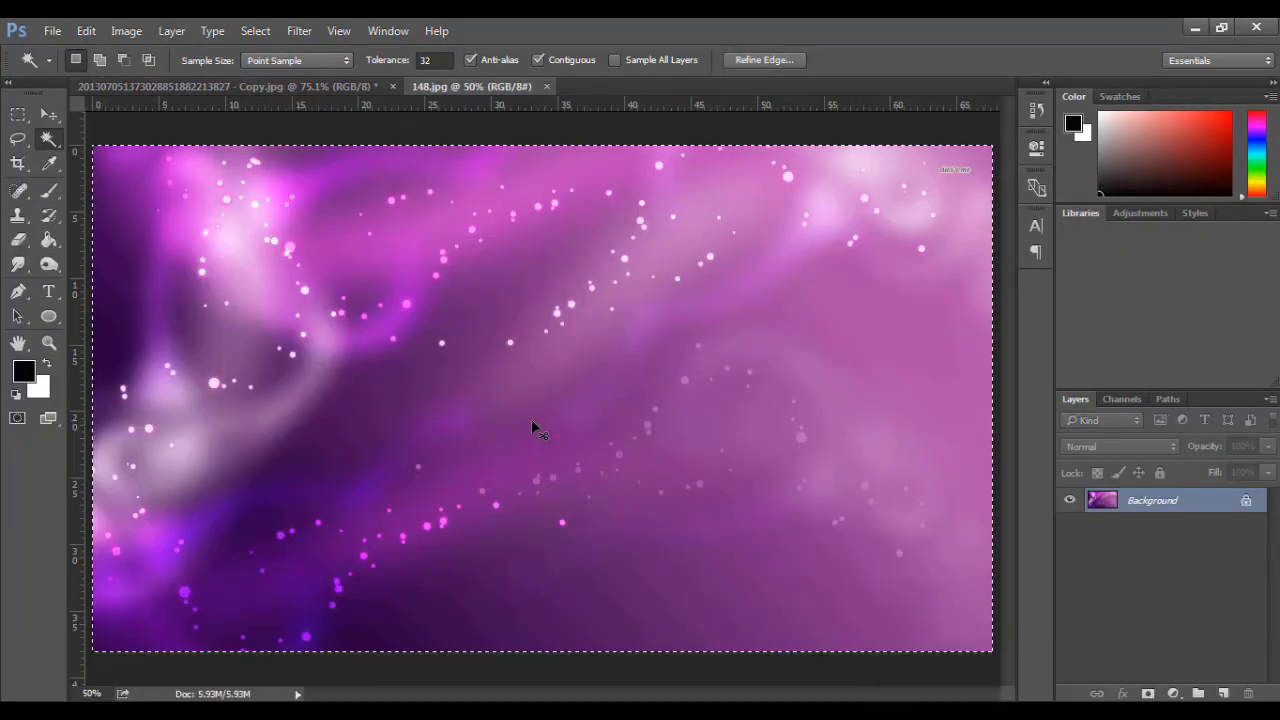
{"action": "key", "text": "ctrl+c"}
{"action": "key", "text": "ctrl+Tab"}
{"action": "key", "text": "ctrl+v"}
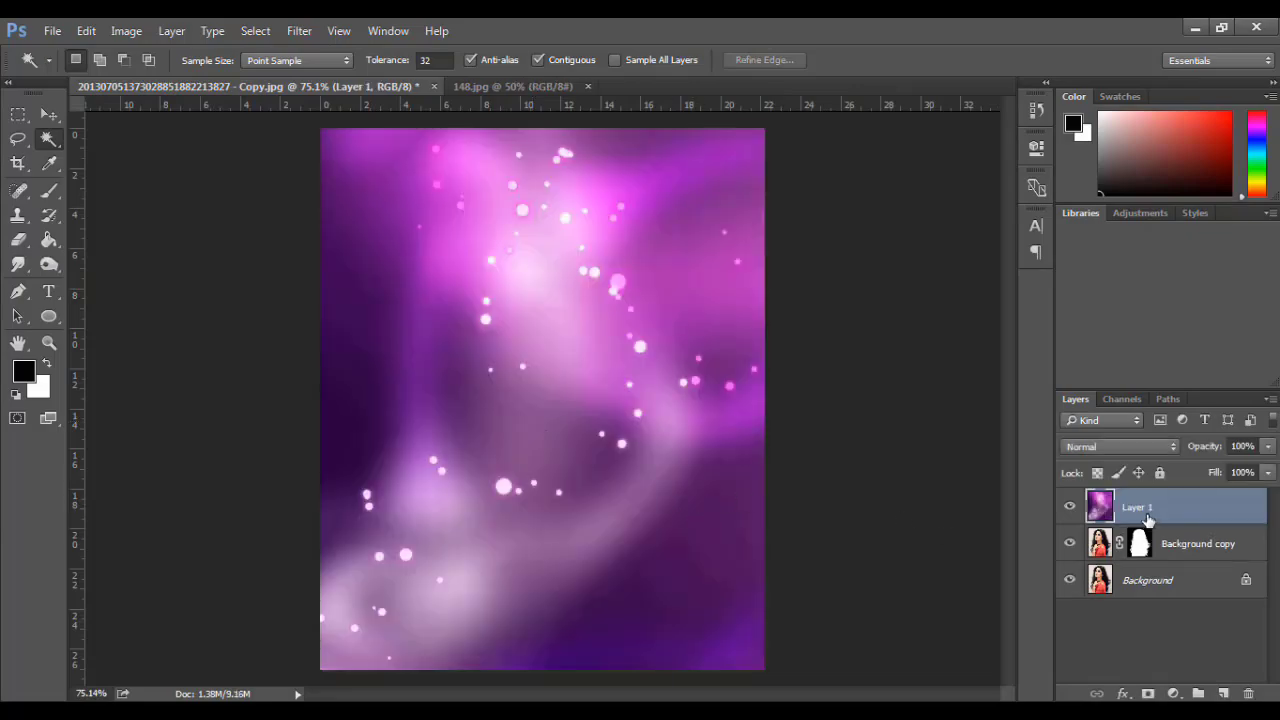
{"action": "left_click_drag", "start_coordinate": [1148, 519], "coordinate": [1148, 566]}
{"action": "left_click_drag", "start_coordinate": [1168, 519], "coordinate": [1165, 551]}
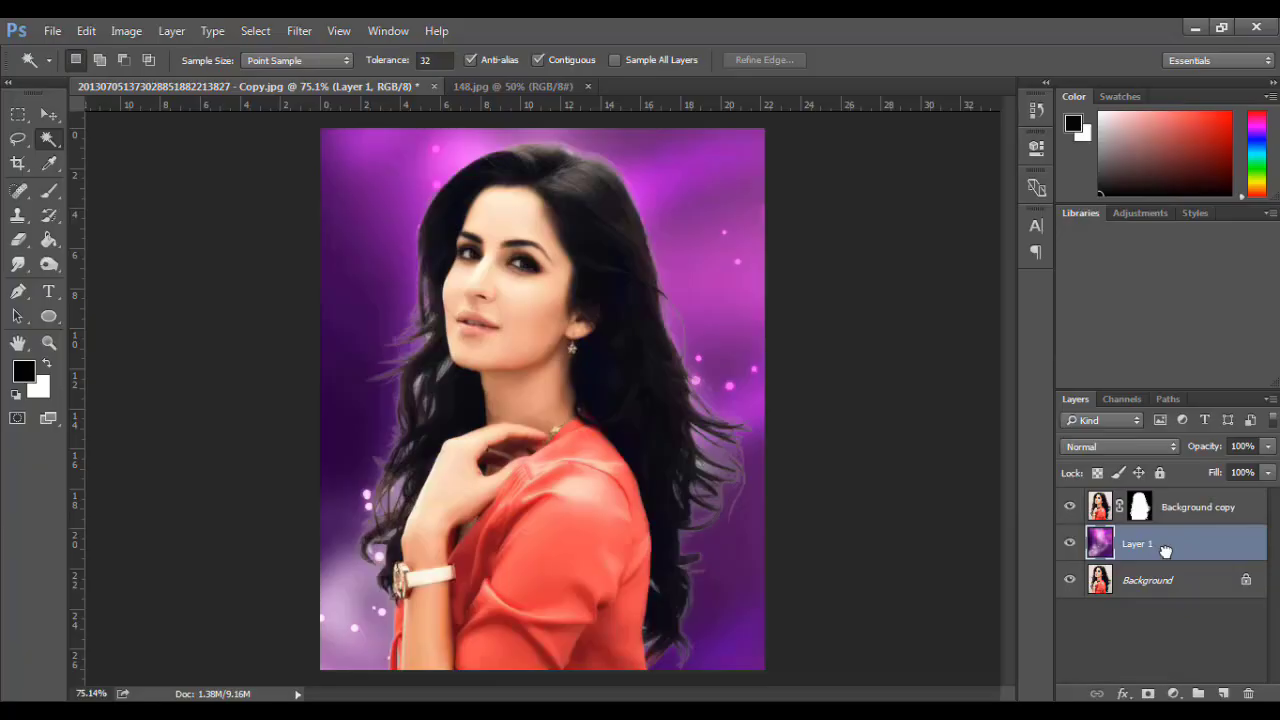
Duplicate the original Background layer
{"action": "left_click", "coordinate": [1133, 596]}
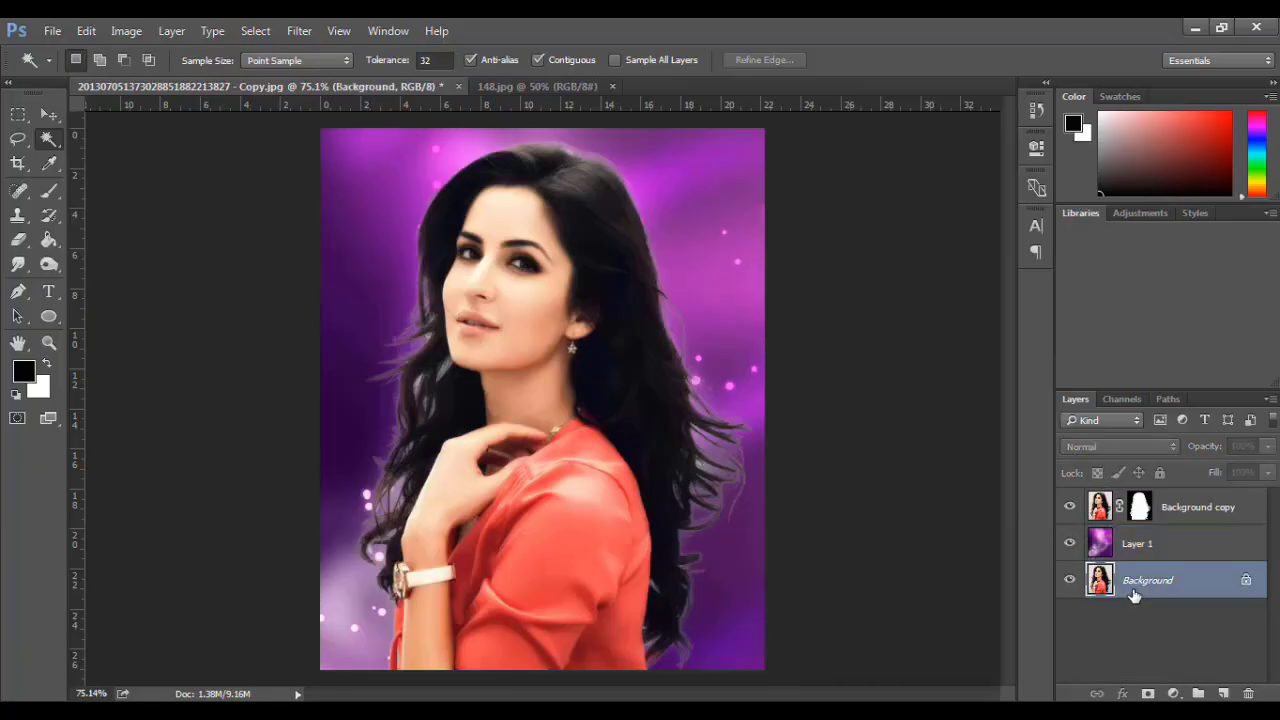
{"action": "key", "text": "ctrl+j"}
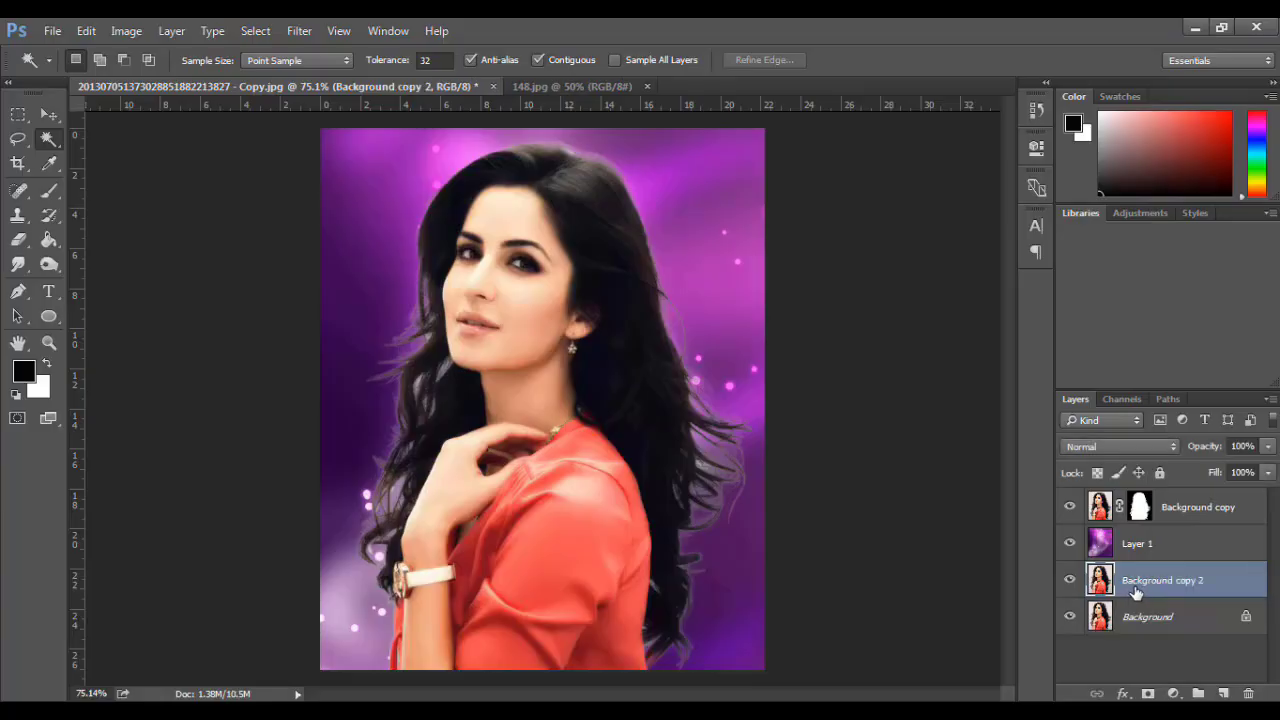
Move the Background copy 2 layer directly above Layer 1 and desaturate it with Hue/Saturation at Saturation -100
{"action": "left_click_drag", "start_coordinate": [1152, 585], "coordinate": [1130, 530]}
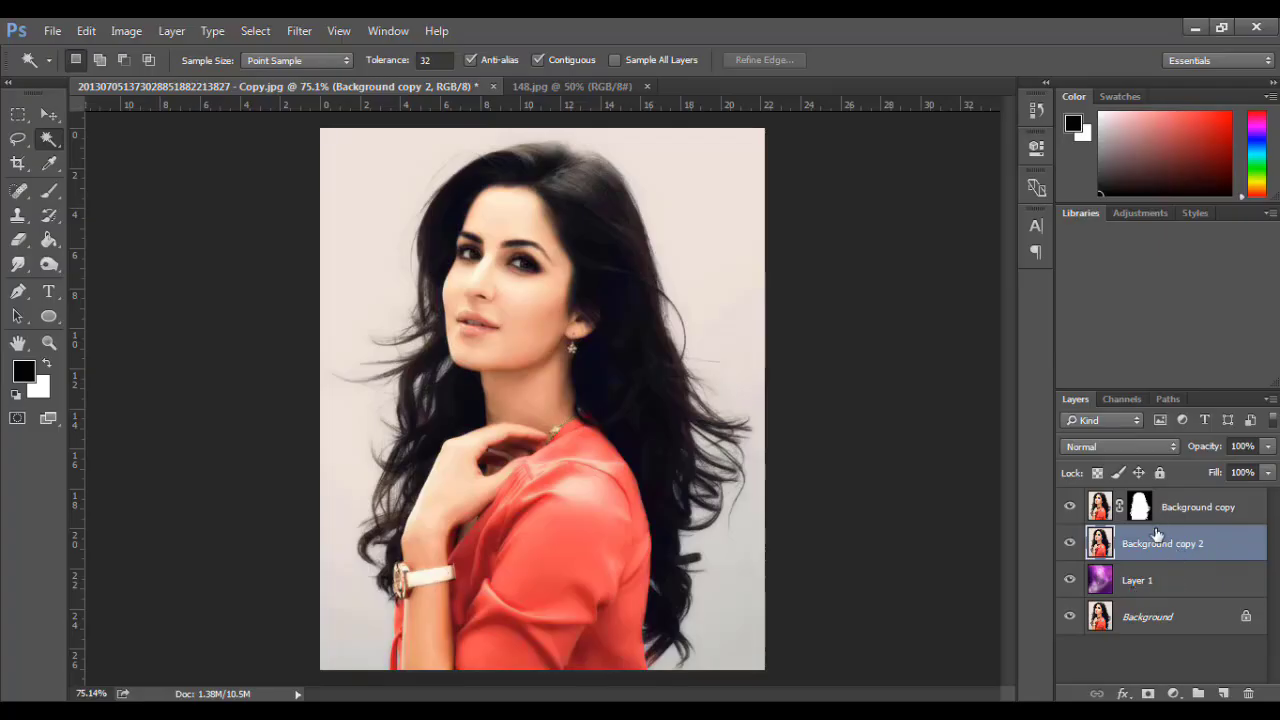
{"action": "key", "text": "ctrl+u"}
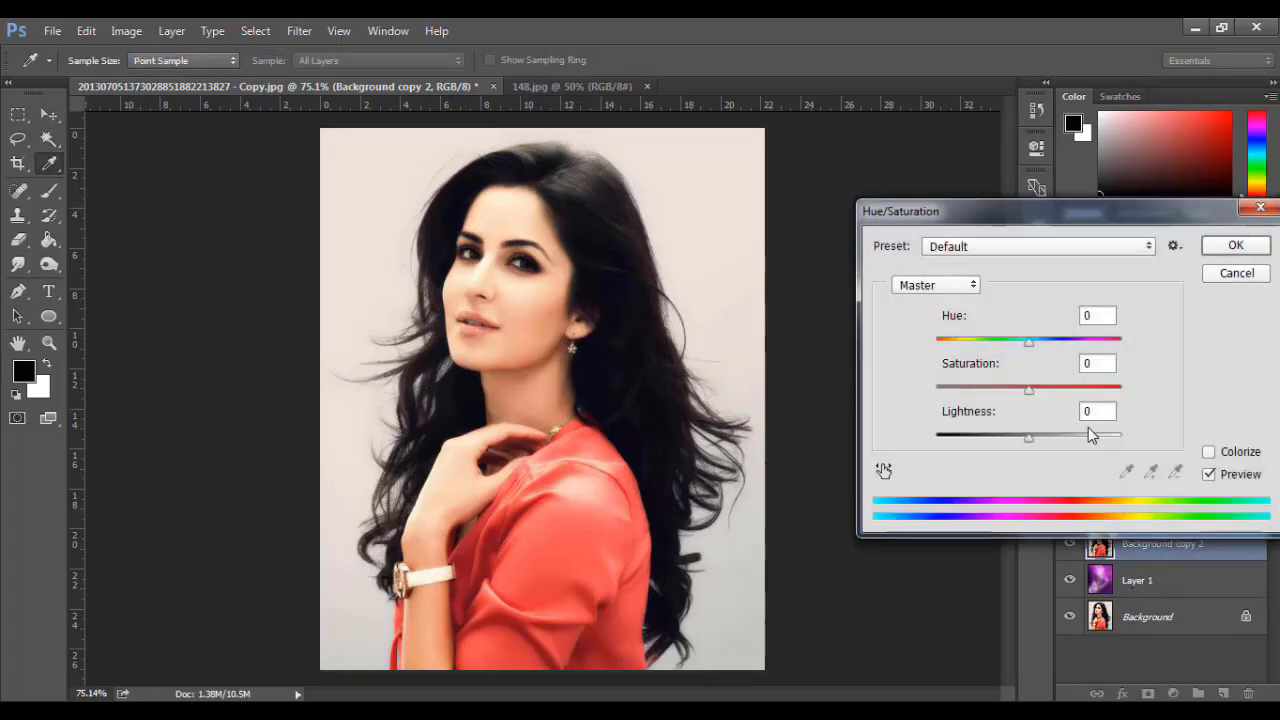
{"action": "left_click_drag", "start_coordinate": [1033, 397], "coordinate": [937, 389]}
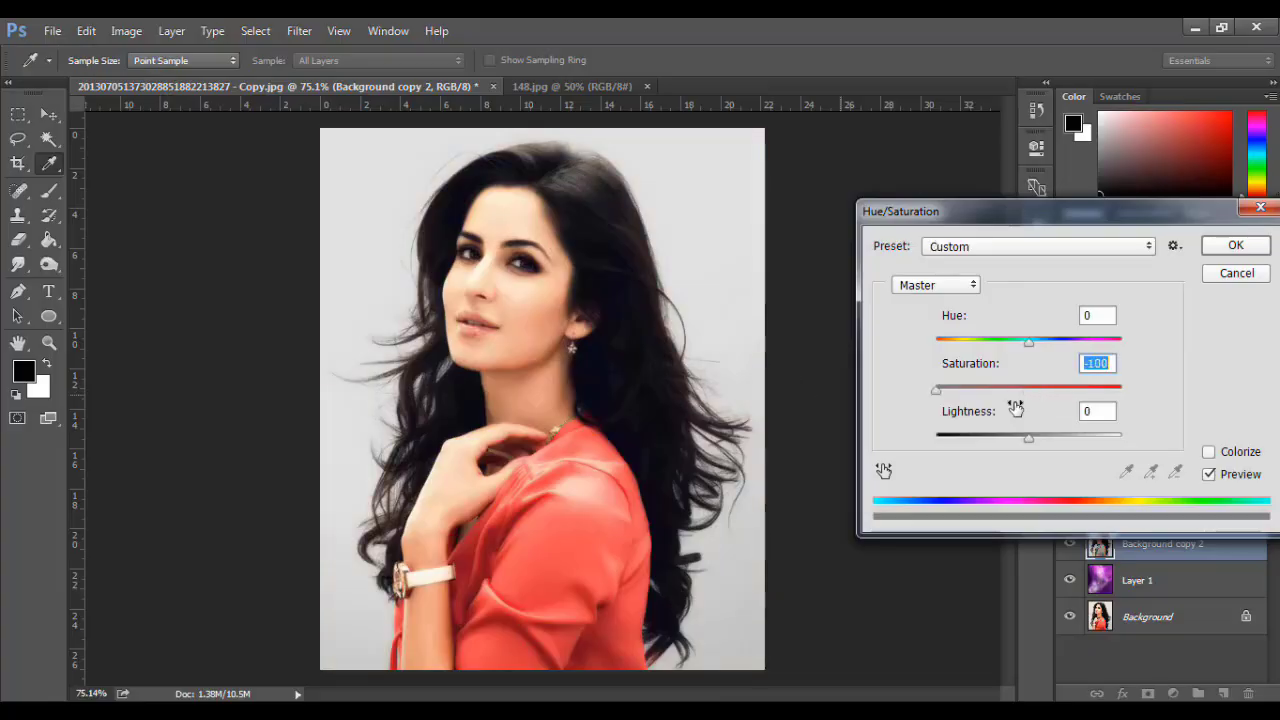
{"action": "left_click", "coordinate": [1236, 246]}
Compare the cutout with the grey copy by hiding and showing Background copy and Background copy 2, leaving both shown
{"action": "left_click", "coordinate": [1068, 508]}
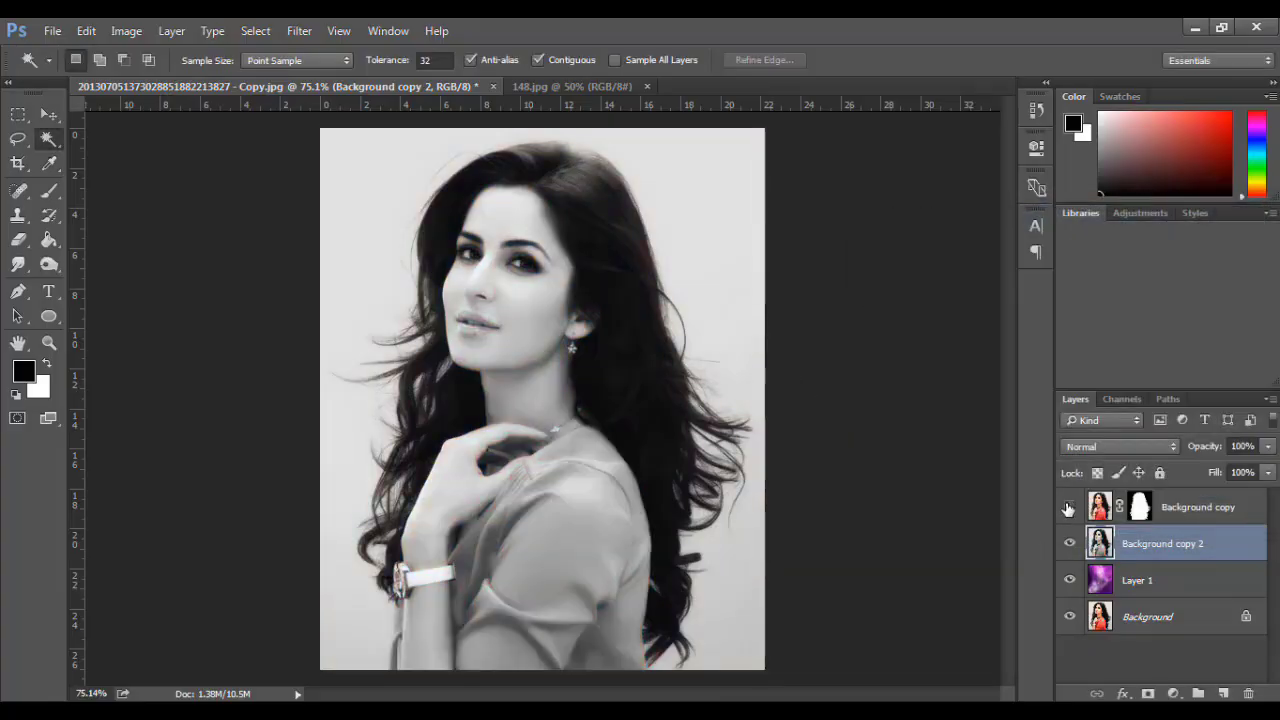
{"action": "left_click", "coordinate": [1069, 507]}
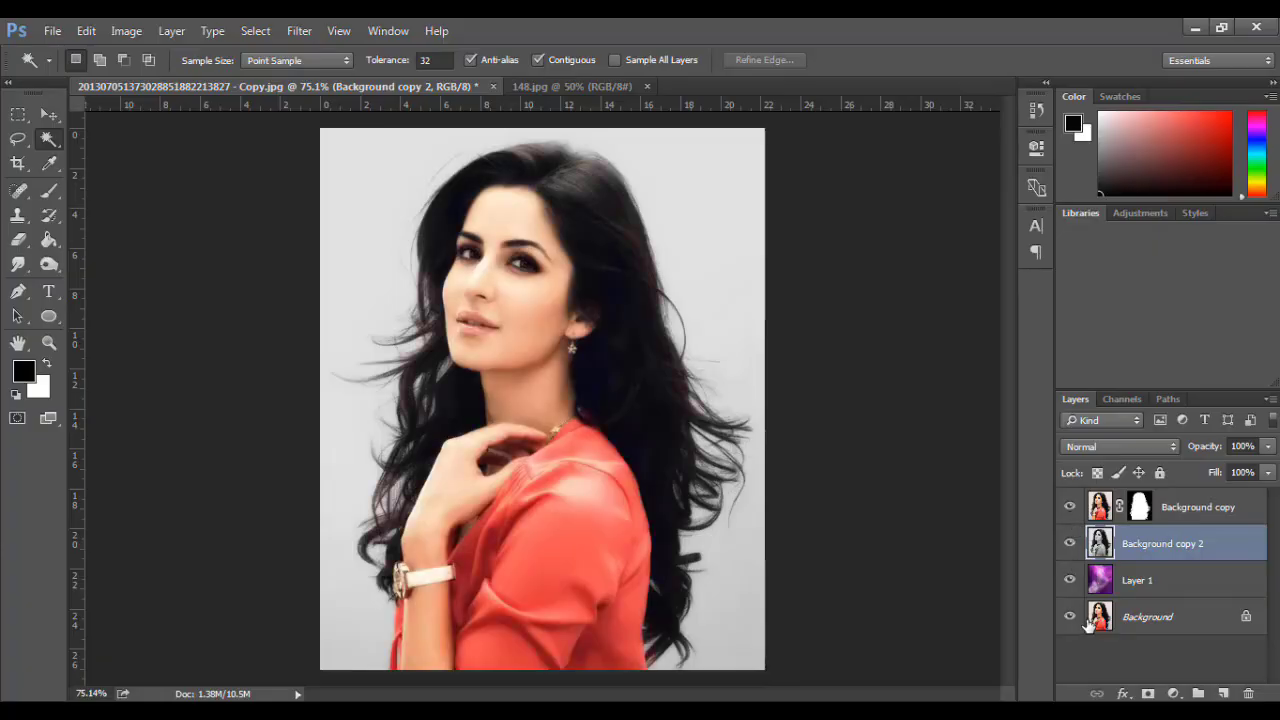
{"action": "left_click", "coordinate": [1069, 507]}
{"action": "left_click", "coordinate": [1141, 515]}
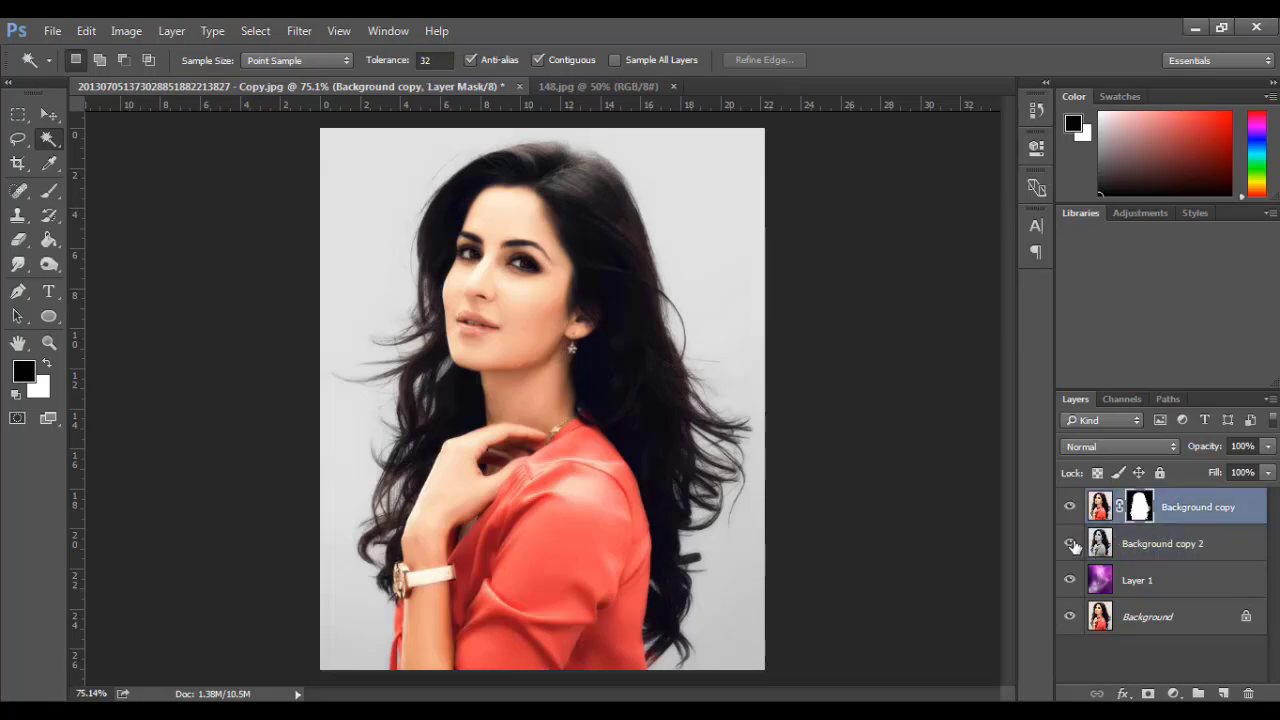
{"action": "left_click", "coordinate": [1070, 543]}
{"action": "left_click", "coordinate": [1070, 543]}
Set the Background copy 2 layer's blend mode to Multiply and check it by hiding and showing the Background copy layer
{"action": "left_click", "coordinate": [1145, 545]}
{"action": "left_click", "coordinate": [1109, 448]}
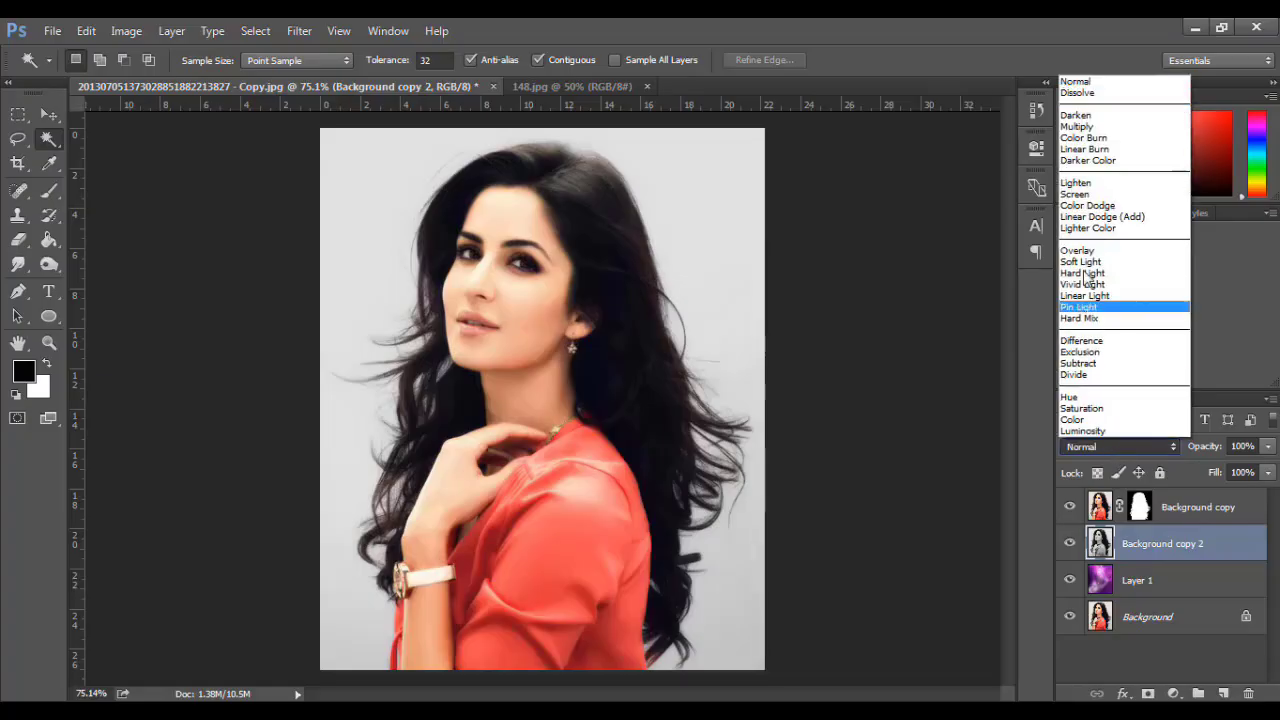
{"action": "left_click", "coordinate": [1074, 126]}
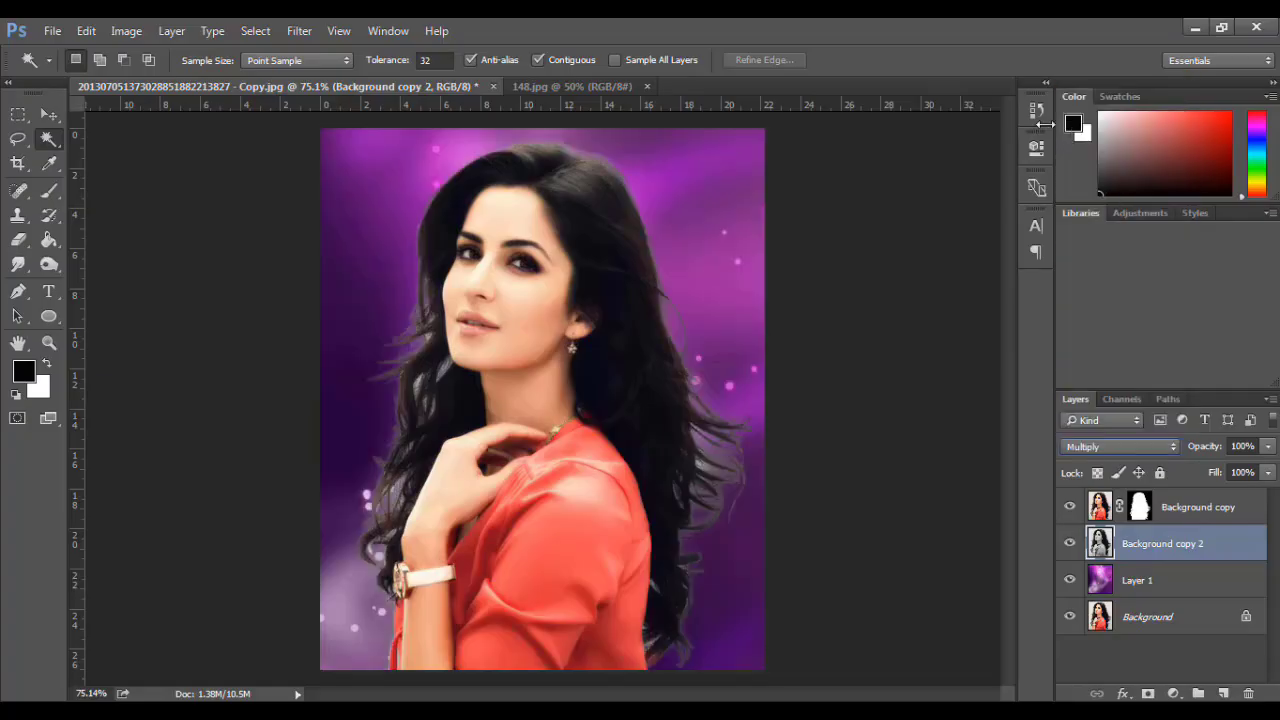
{"action": "left_click", "coordinate": [1068, 508]}
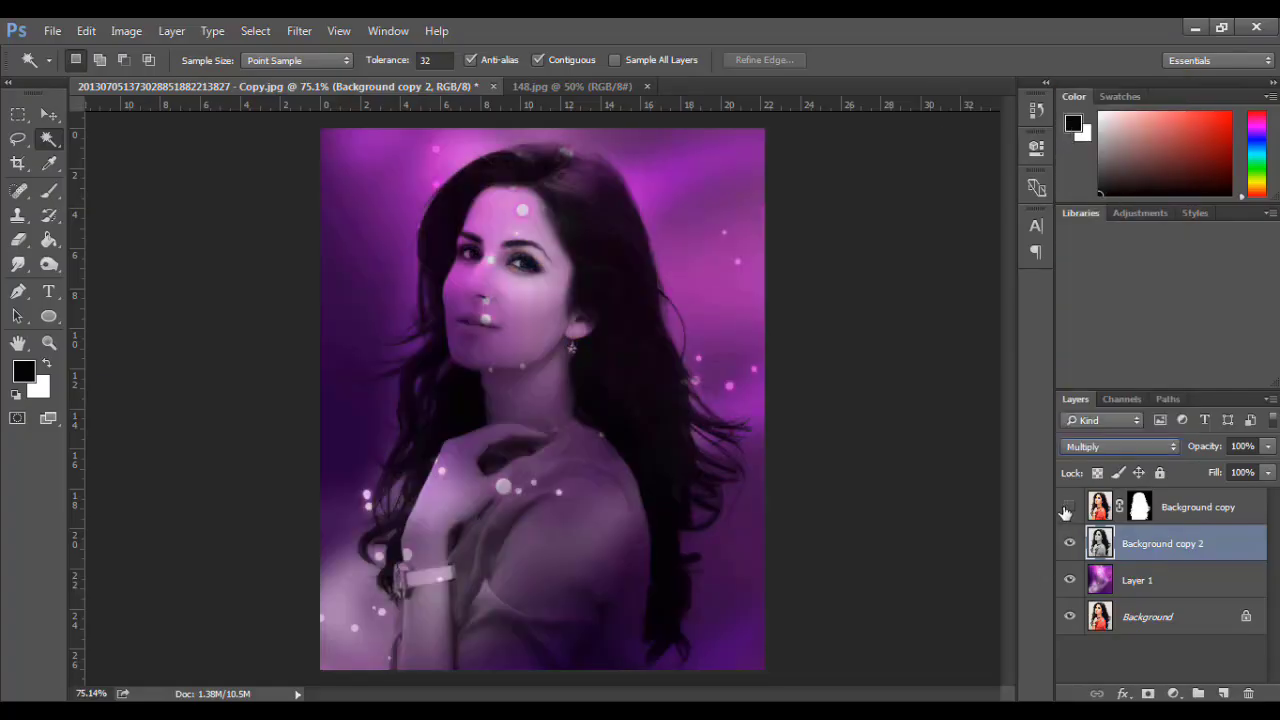
{"action": "left_click", "coordinate": [1068, 508]}
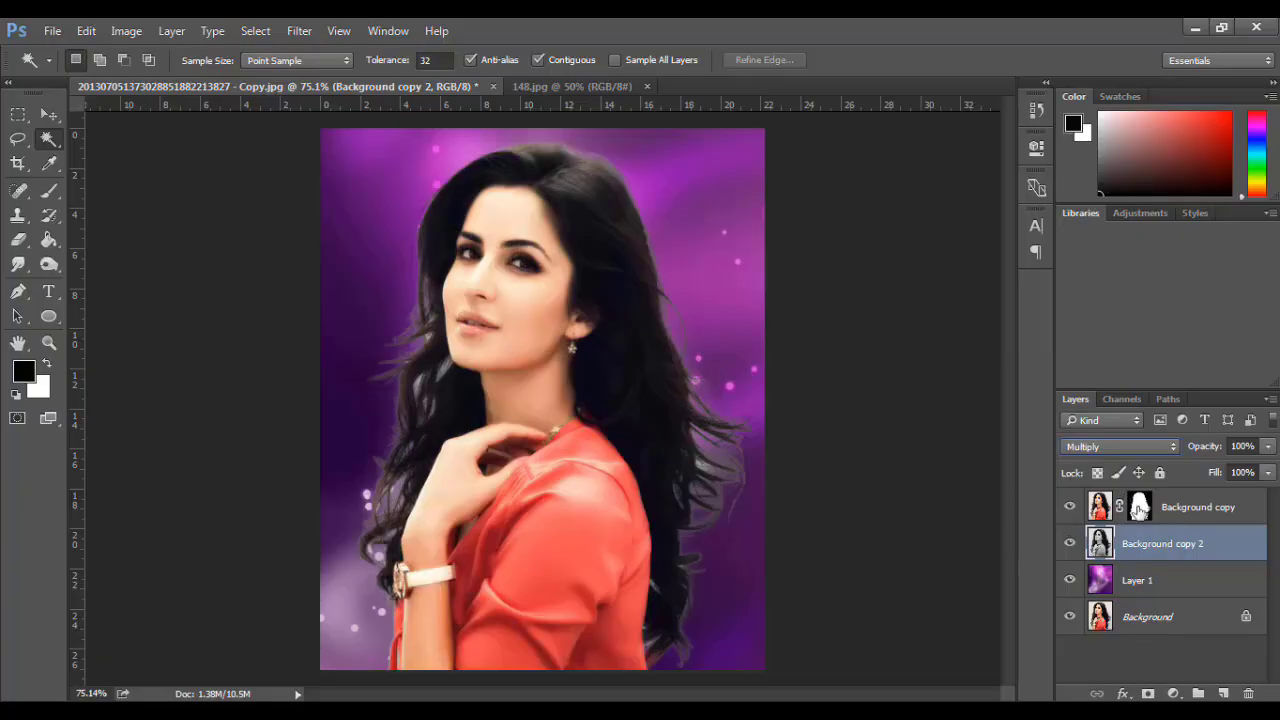
Target the Background copy layer mask and set up an enlarged black brush at 25% opacity
{"action": "left_click", "coordinate": [1139, 510]}
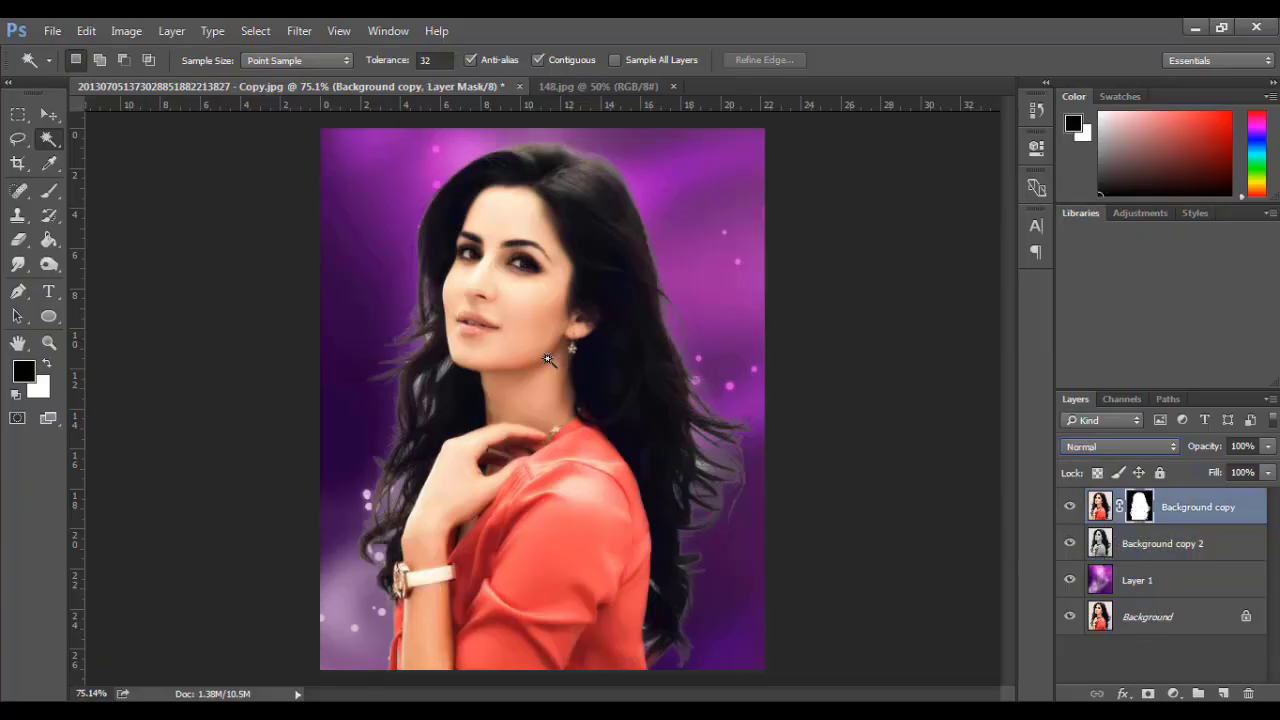
{"action": "left_click", "coordinate": [47, 192]}
{"action": "left_click", "coordinate": [77, 192]}
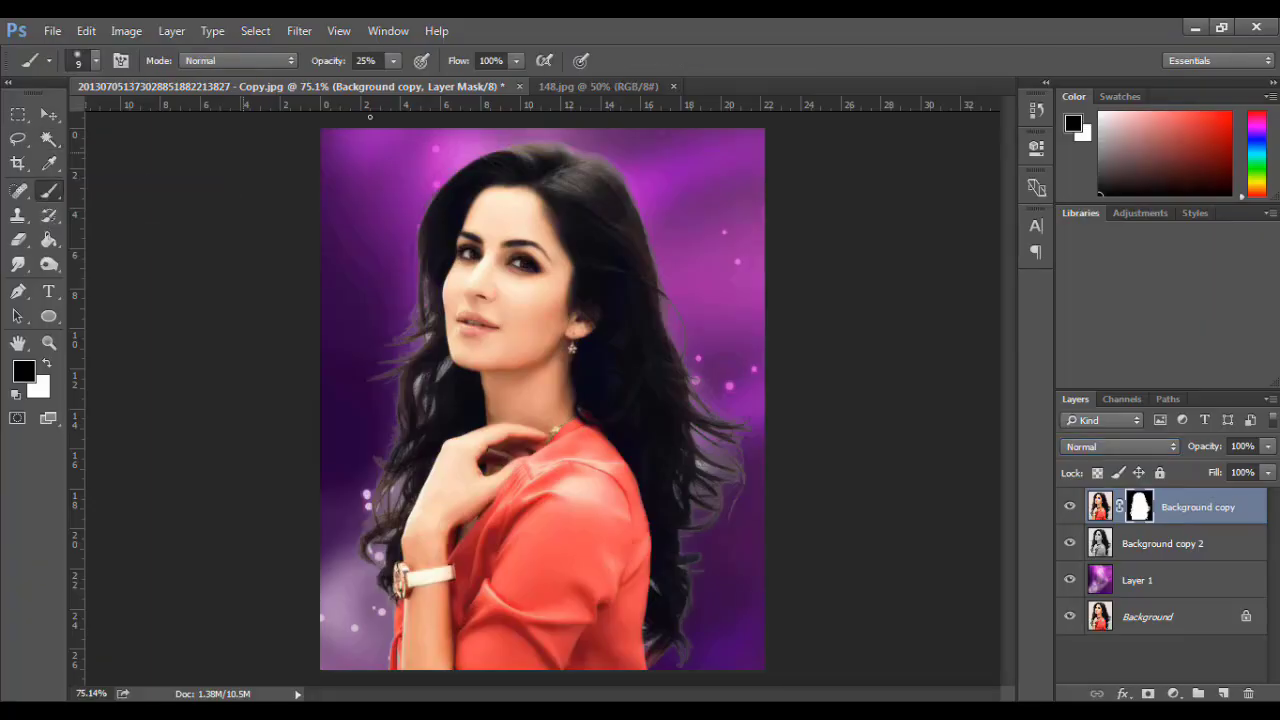
{"action": "left_click", "coordinate": [393, 60]}
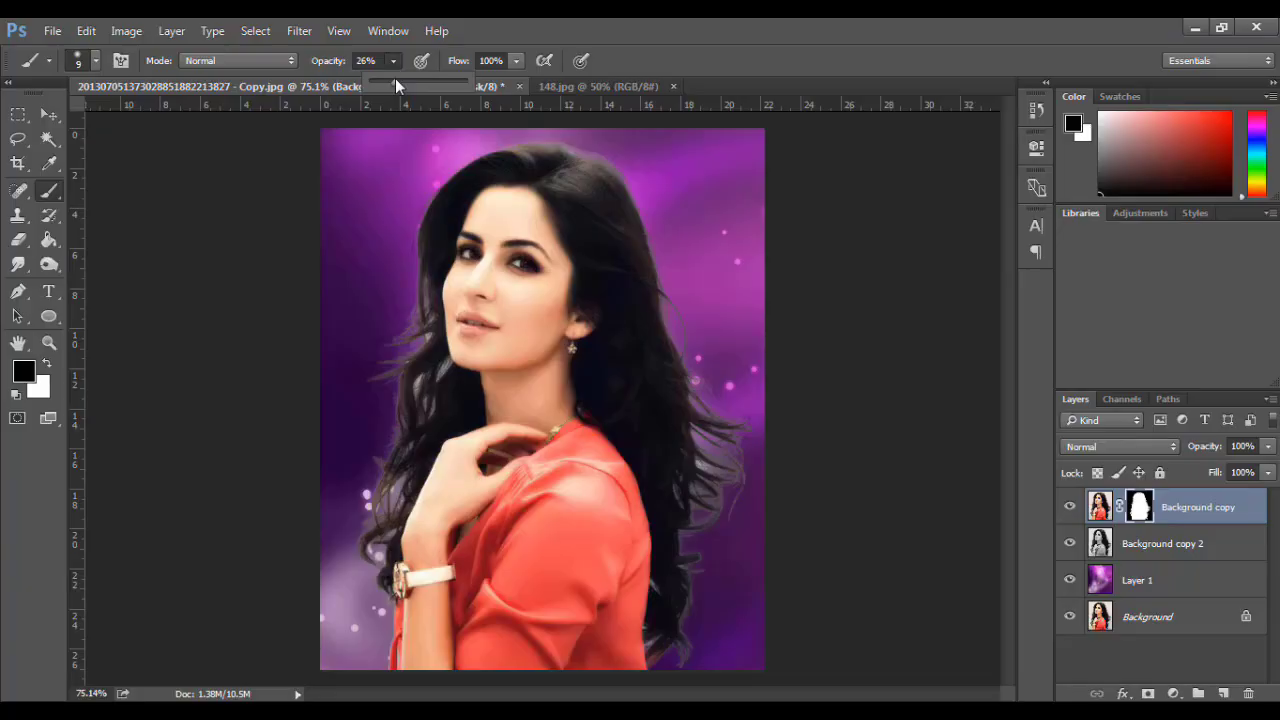
{"action": "scroll", "coordinate": [681, 286], "scroll_direction": "up", "scroll_amount": 3}
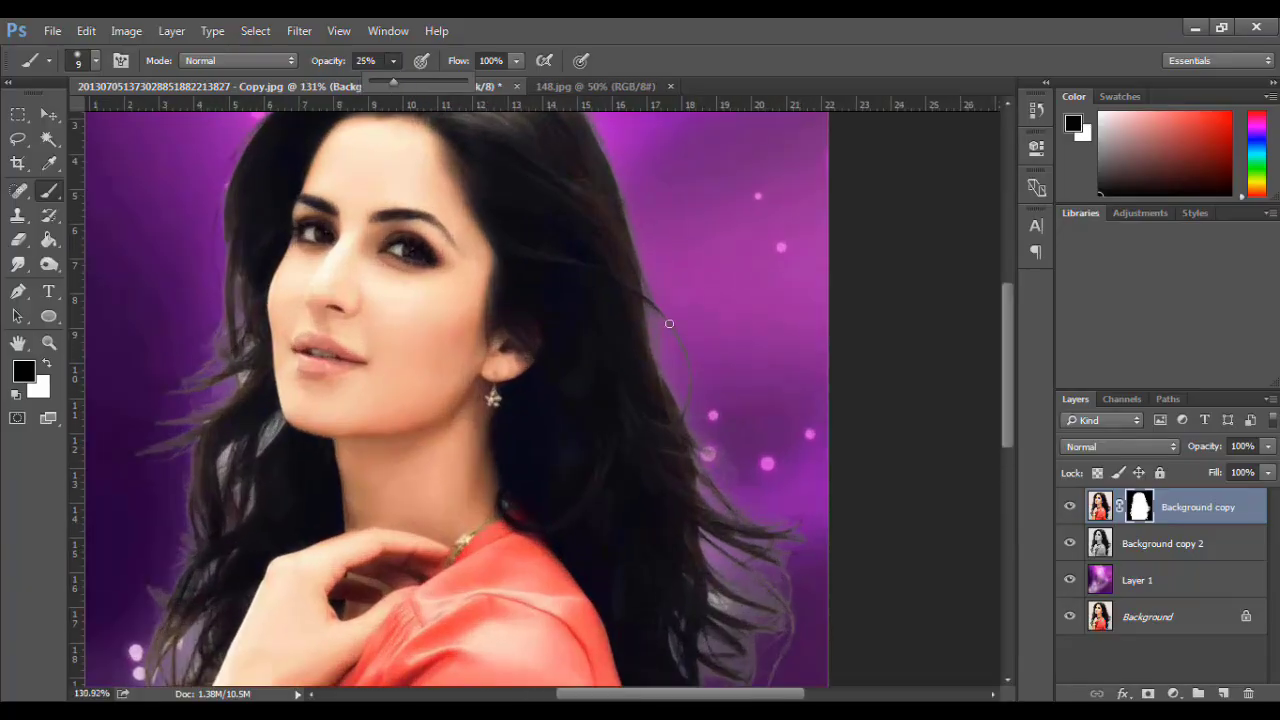
{"action": "key", "text": "bracketright"}
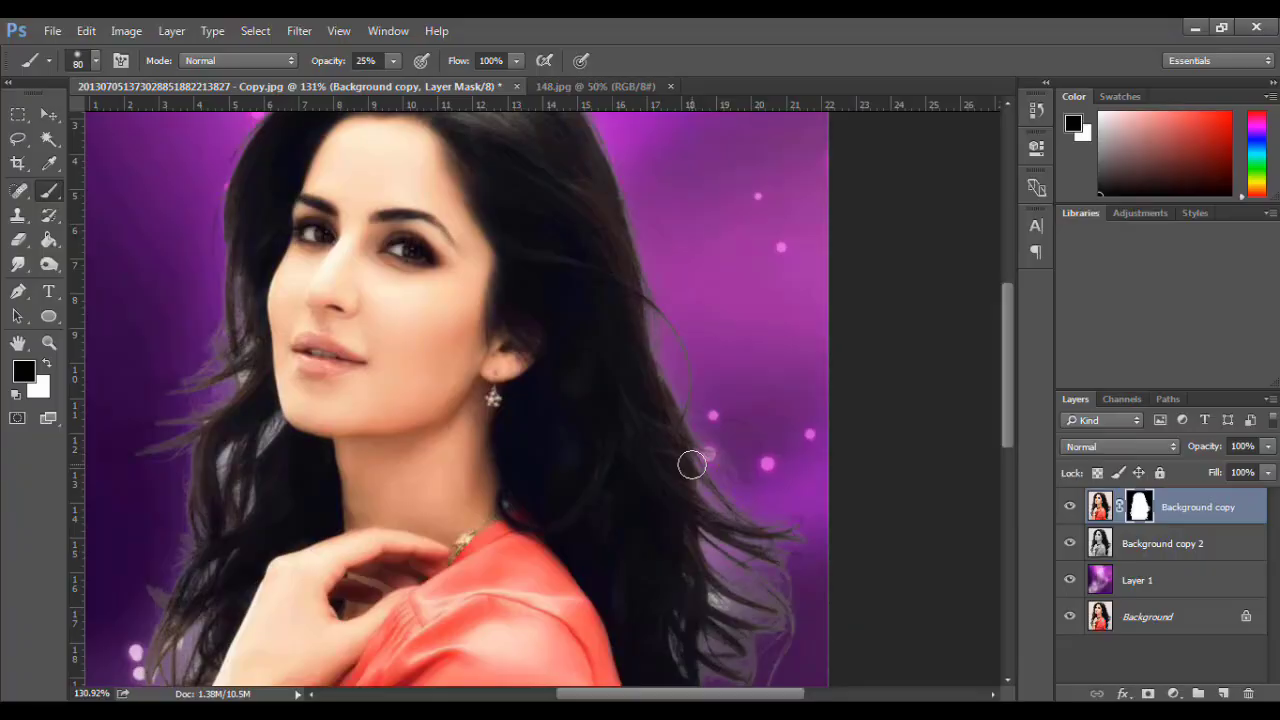
{"action": "key", "text": "bracketright"}
{"action": "key", "text": "bracketright"}
{"action": "key", "text": "bracketright"}
Paint black on the cutout's mask over the pale hair fringes beside the lower sleeve with a 60 px brush
{"action": "scroll", "coordinate": [698, 474], "scroll_direction": "down", "scroll_amount": 3}
{"action": "left_click_drag", "start_coordinate": [709, 665], "coordinate": [651, 397]}
{"action": "left_click_drag", "start_coordinate": [620, 632], "coordinate": [614, 530]}
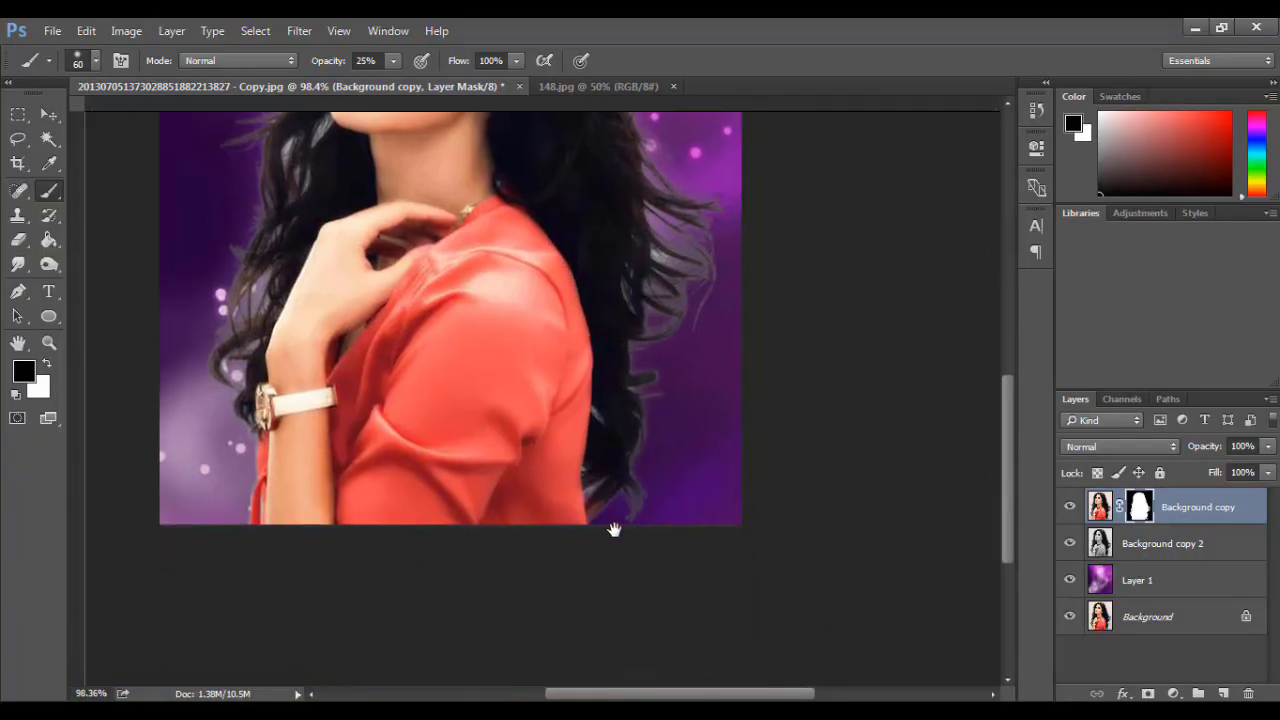
{"action": "scroll", "coordinate": [614, 530], "scroll_direction": "up", "scroll_amount": 2}
{"action": "key", "text": "ctrl+r"}
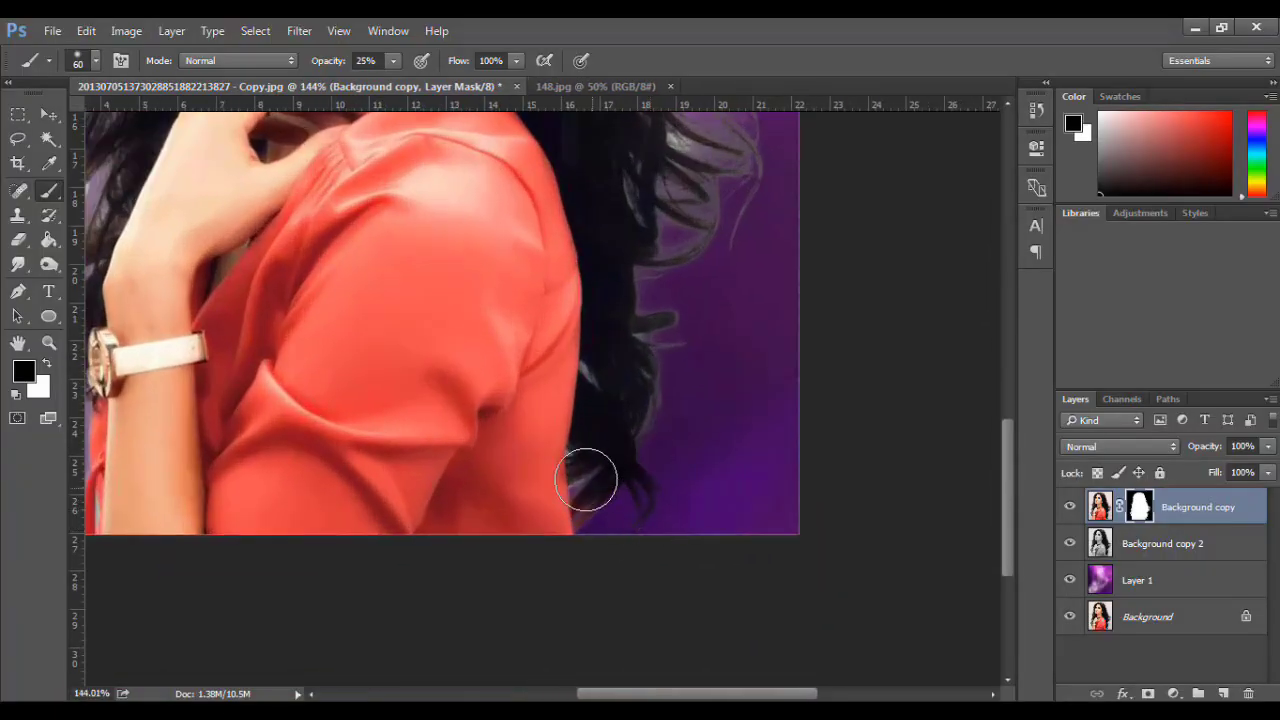
{"action": "mouse_move", "coordinate": [586, 480]}
{"action": "left_mouse_down"}
{"action": "mouse_move", "coordinate": [598, 520]}
{"action": "mouse_move", "coordinate": [563, 459]}
{"action": "mouse_move", "coordinate": [574, 506]}
{"action": "left_mouse_up"}
{"action": "key", "text": "ctrl+z"}
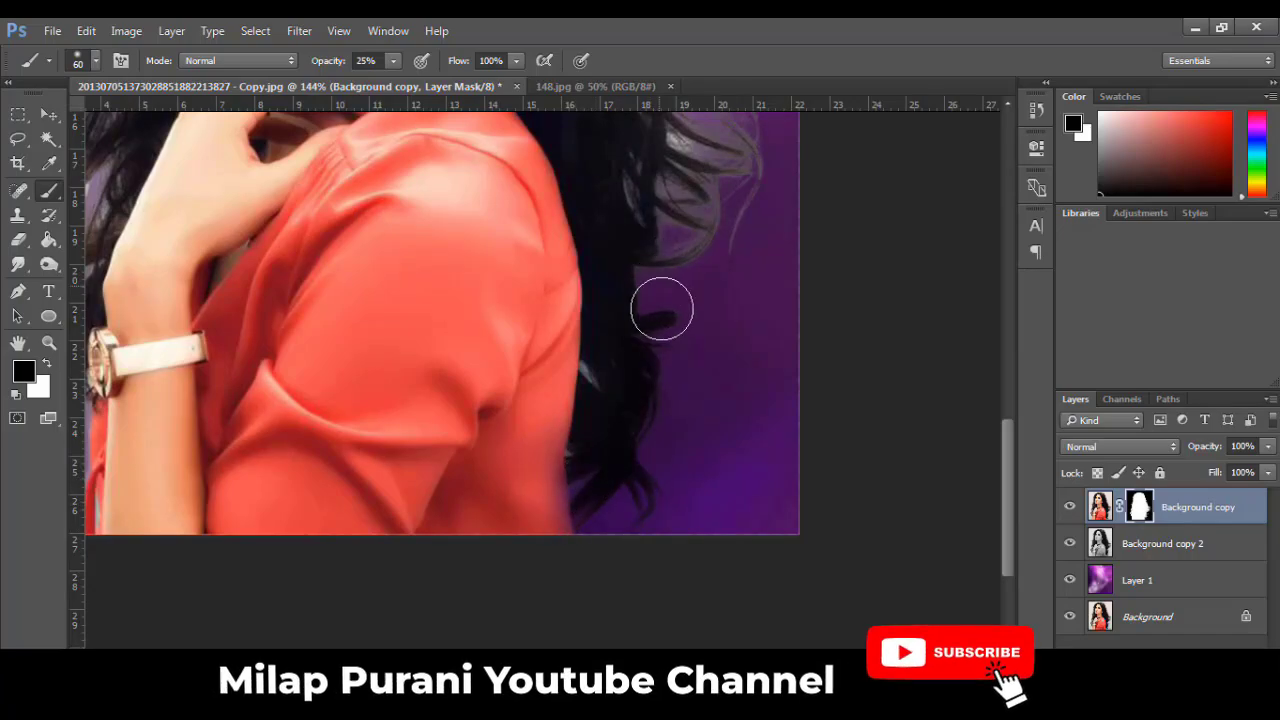
Restore the faded lower sleeve edge by painting white on the mask with a 20 px brush
{"action": "scroll", "coordinate": [603, 372], "scroll_direction": "up", "scroll_amount": 6}
{"action": "key", "text": "bracketleft"}
{"action": "key", "text": "bracketleft"}
{"action": "key", "text": "bracketleft"}
{"action": "key", "text": "bracketleft"}
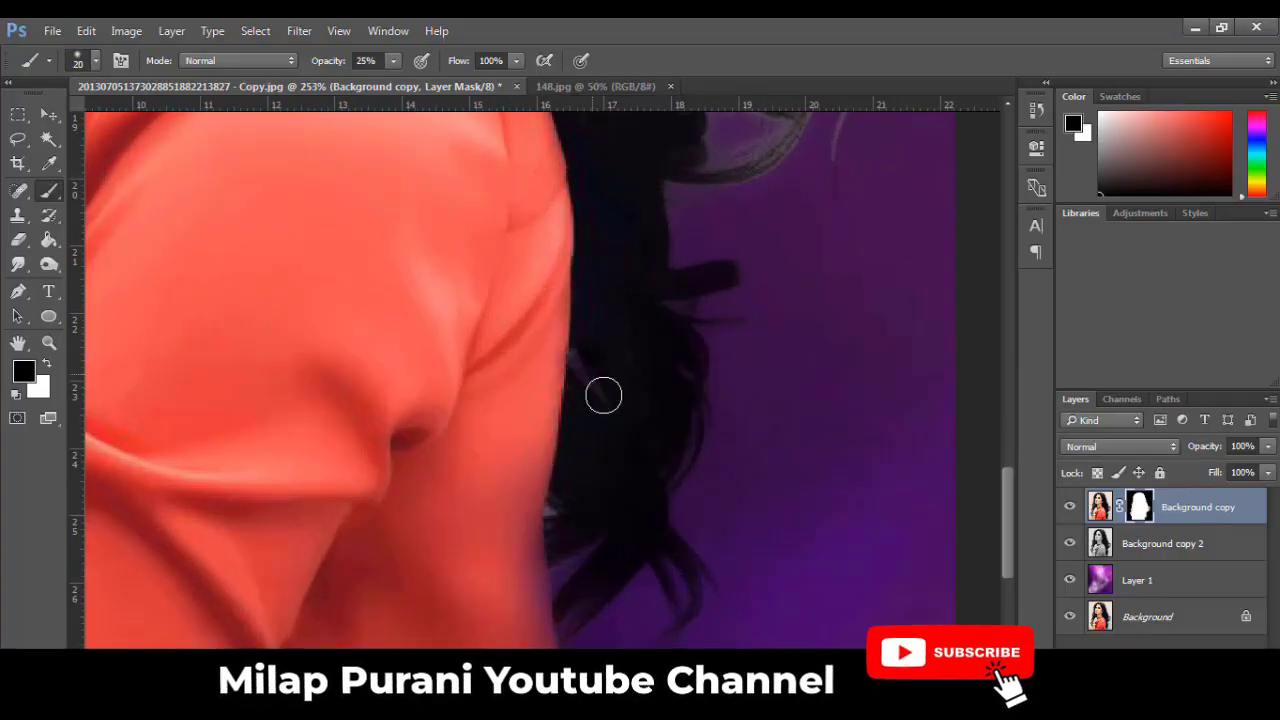
{"action": "left_click", "coordinate": [47, 364]}
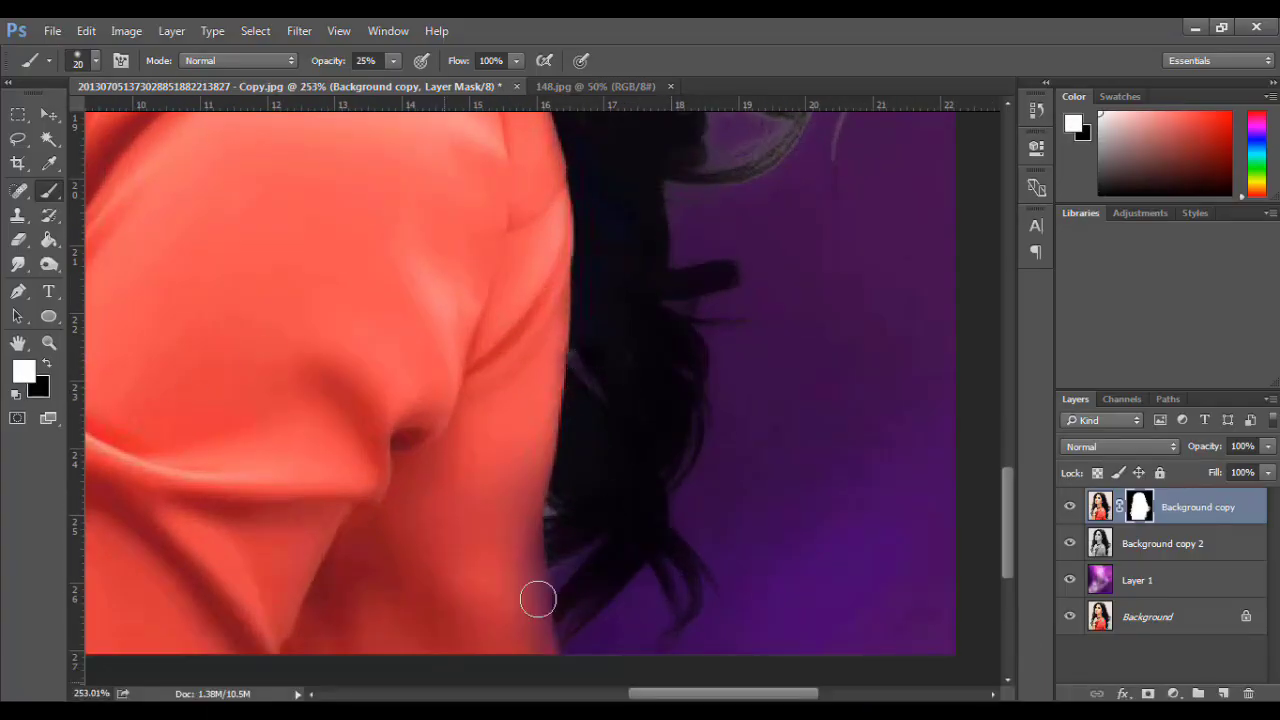
{"action": "mouse_move", "coordinate": [527, 514]}
{"action": "left_mouse_down"}
{"action": "mouse_move", "coordinate": [534, 597]}
{"action": "mouse_move", "coordinate": [527, 555]}
{"action": "left_mouse_up"}
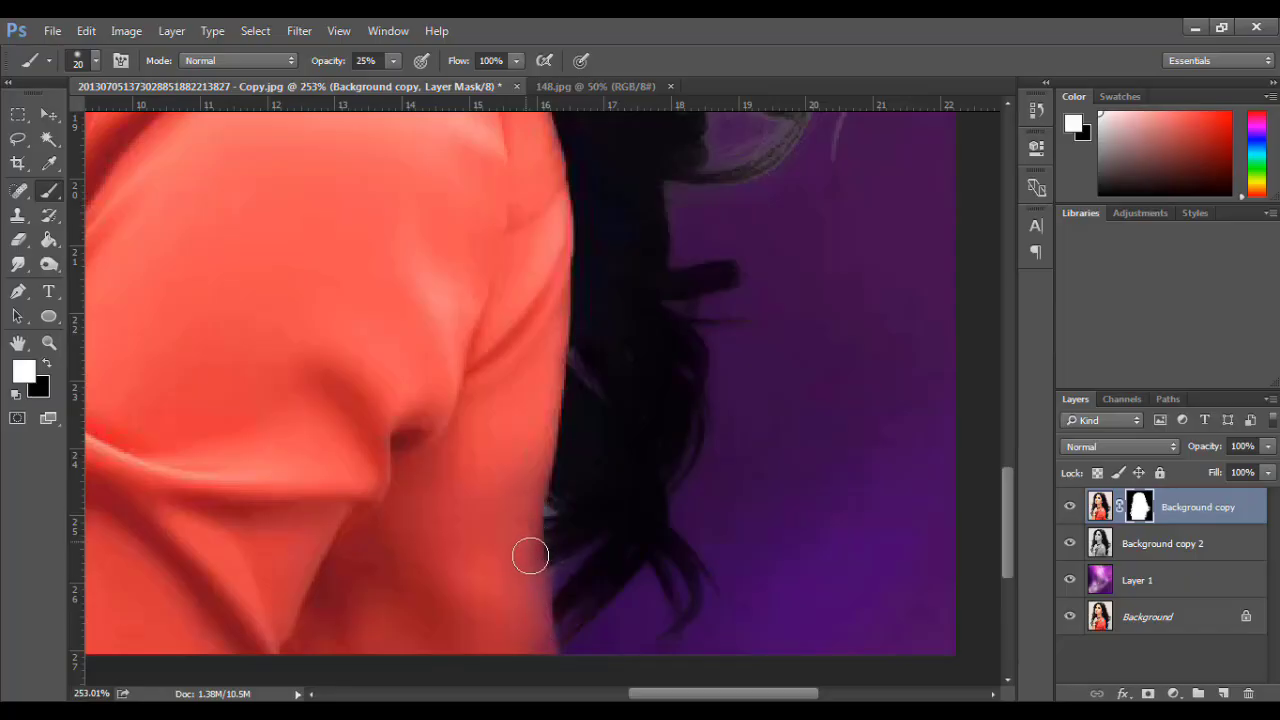
Paint black on the mask over the curls beside the shoulder, using a 35 px brush at 25% opacity
{"action": "key", "text": "x"}
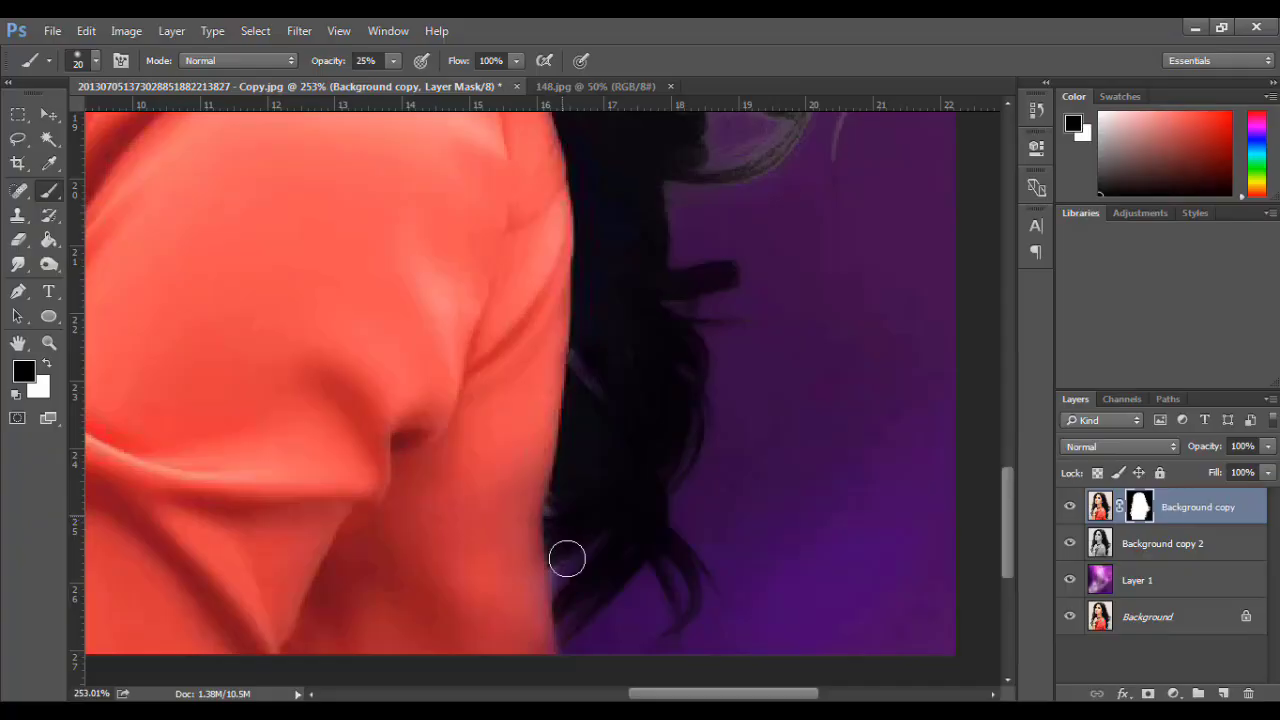
{"action": "mouse_move", "coordinate": [666, 218]}
{"action": "left_mouse_down"}
{"action": "mouse_move", "coordinate": [583, 463]}
{"action": "mouse_move", "coordinate": [569, 271]}
{"action": "mouse_move", "coordinate": [591, 366]}
{"action": "mouse_move", "coordinate": [617, 280]}
{"action": "mouse_move", "coordinate": [696, 265]}
{"action": "mouse_move", "coordinate": [711, 200]}
{"action": "mouse_move", "coordinate": [726, 303]}
{"action": "left_mouse_up"}
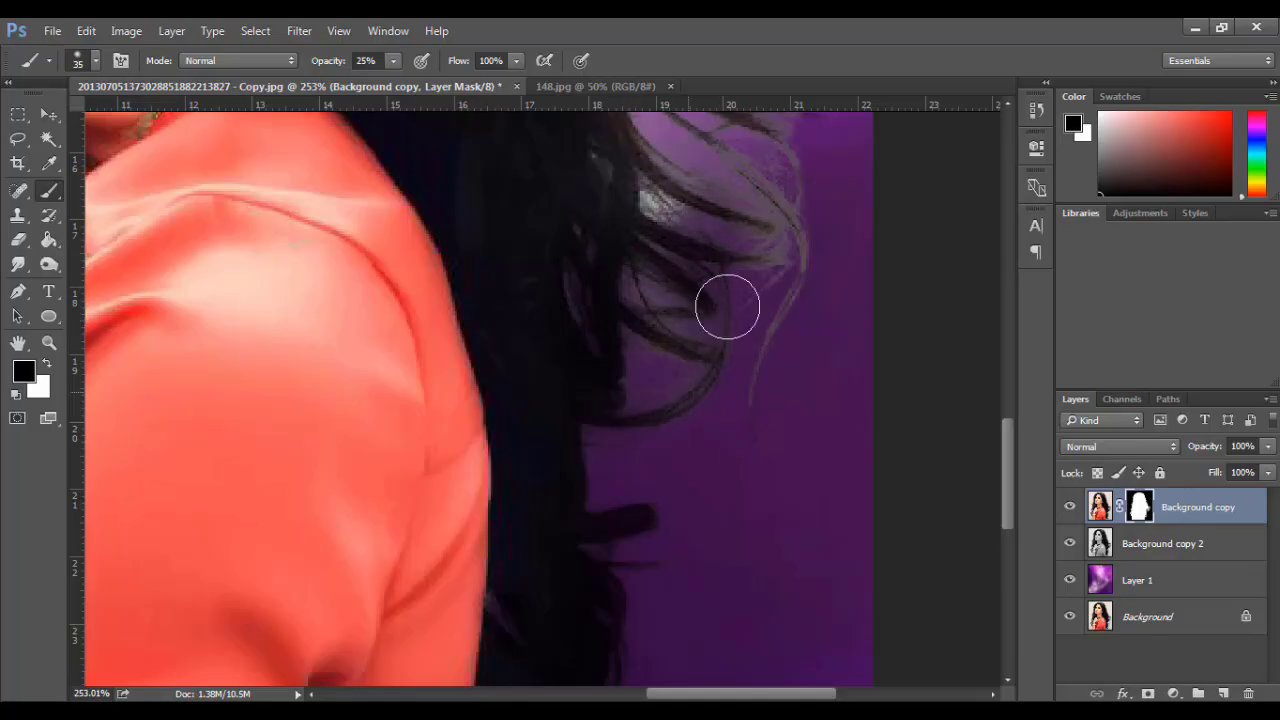
{"action": "mouse_move", "coordinate": [631, 223]}
{"action": "left_mouse_down"}
{"action": "mouse_move", "coordinate": [611, 171]}
{"action": "mouse_move", "coordinate": [619, 215]}
{"action": "mouse_move", "coordinate": [557, 302]}
{"action": "left_mouse_up"}
{"action": "mouse_move", "coordinate": [548, 194]}
{"action": "left_mouse_down"}
{"action": "mouse_move", "coordinate": [548, 268]}
{"action": "mouse_move", "coordinate": [604, 291]}
{"action": "mouse_move", "coordinate": [681, 312]}
{"action": "mouse_move", "coordinate": [712, 296]}
{"action": "mouse_move", "coordinate": [727, 326]}
{"action": "mouse_move", "coordinate": [725, 258]}
{"action": "mouse_move", "coordinate": [721, 354]}
{"action": "mouse_move", "coordinate": [714, 339]}
{"action": "mouse_move", "coordinate": [702, 360]}
{"action": "mouse_move", "coordinate": [708, 529]}
{"action": "mouse_move", "coordinate": [679, 232]}
{"action": "mouse_move", "coordinate": [724, 367]}
{"action": "mouse_move", "coordinate": [667, 293]}
{"action": "mouse_move", "coordinate": [632, 208]}
{"action": "mouse_move", "coordinate": [710, 314]}
{"action": "mouse_move", "coordinate": [559, 219]}
{"action": "mouse_move", "coordinate": [701, 346]}
{"action": "mouse_move", "coordinate": [586, 285]}
{"action": "mouse_move", "coordinate": [611, 271]}
{"action": "mouse_move", "coordinate": [665, 295]}
{"action": "mouse_move", "coordinate": [589, 280]}
{"action": "mouse_move", "coordinate": [532, 206]}
{"action": "mouse_move", "coordinate": [511, 374]}
{"action": "left_mouse_up"}
{"action": "left_click_drag", "start_coordinate": [606, 232], "coordinate": [455, 511]}
{"action": "mouse_move", "coordinate": [461, 432]}
{"action": "left_mouse_down"}
{"action": "mouse_move", "coordinate": [540, 506]}
{"action": "mouse_move", "coordinate": [585, 463]}
{"action": "mouse_move", "coordinate": [565, 526]}
{"action": "mouse_move", "coordinate": [526, 482]}
{"action": "mouse_move", "coordinate": [490, 490]}
{"action": "mouse_move", "coordinate": [404, 348]}
{"action": "mouse_move", "coordinate": [466, 417]}
{"action": "mouse_move", "coordinate": [401, 382]}
{"action": "mouse_move", "coordinate": [443, 585]}
{"action": "mouse_move", "coordinate": [401, 507]}
{"action": "left_mouse_up"}
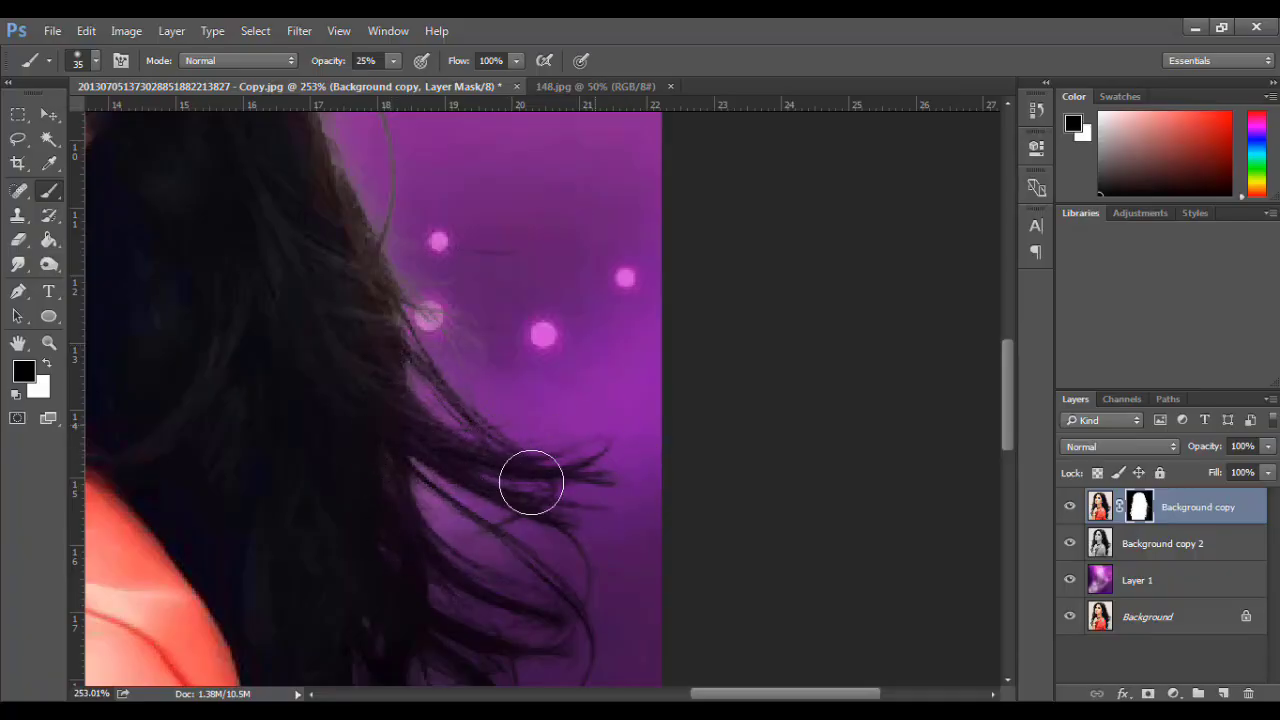
Continue masking the pale fringe in black along the hair edge from the flying strands up past the ear
{"action": "left_click_drag", "start_coordinate": [439, 386], "coordinate": [717, 575]}
{"action": "mouse_move", "coordinate": [650, 473]}
{"action": "left_mouse_down"}
{"action": "mouse_move", "coordinate": [744, 484]}
{"action": "mouse_move", "coordinate": [692, 584]}
{"action": "mouse_move", "coordinate": [634, 468]}
{"action": "mouse_move", "coordinate": [573, 209]}
{"action": "mouse_move", "coordinate": [645, 371]}
{"action": "mouse_move", "coordinate": [681, 347]}
{"action": "mouse_move", "coordinate": [543, 181]}
{"action": "left_mouse_up"}
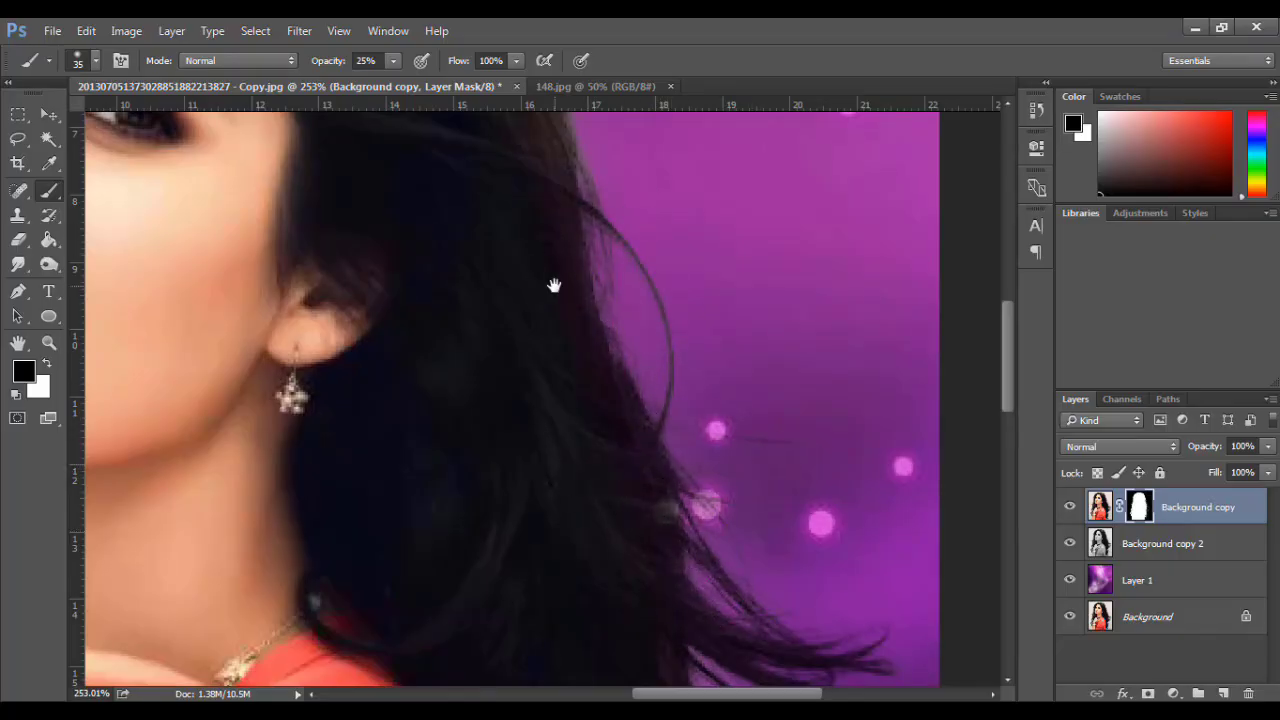
{"action": "left_click_drag", "start_coordinate": [554, 286], "coordinate": [504, 442]}
{"action": "left_click_drag", "start_coordinate": [520, 340], "coordinate": [532, 530]}
{"action": "left_click_drag", "start_coordinate": [437, 208], "coordinate": [480, 351]}
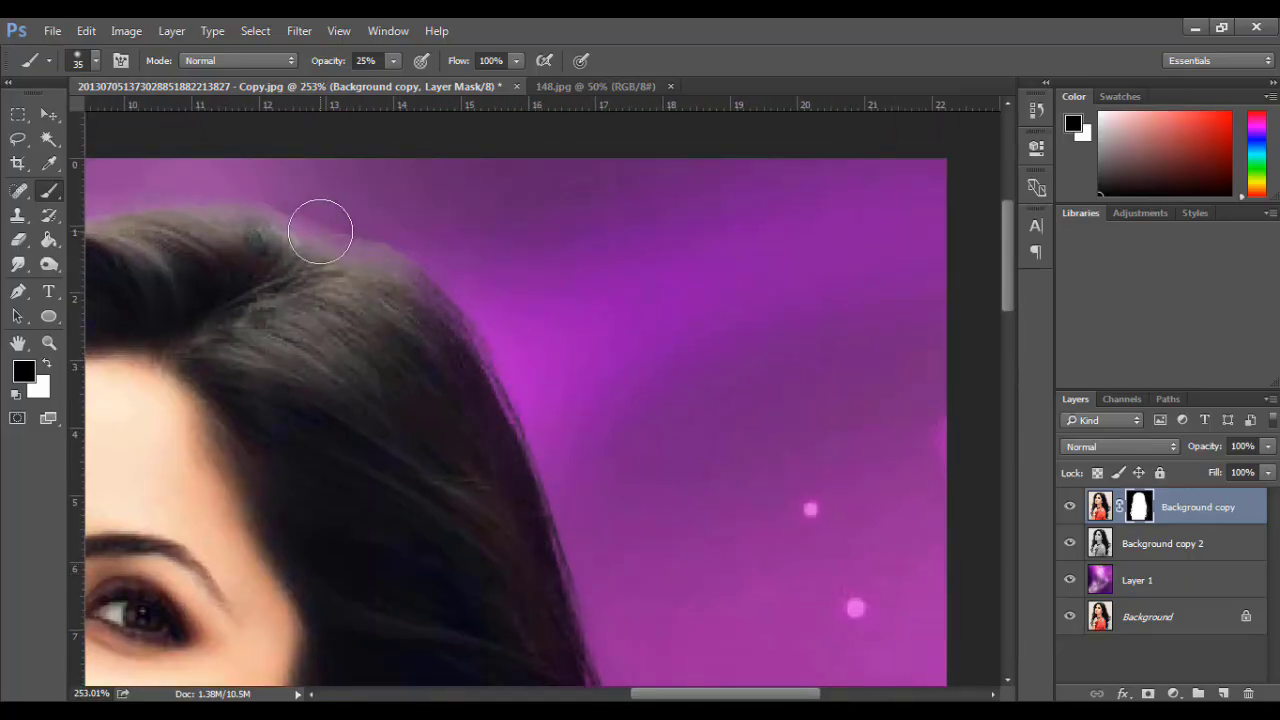
Paint black on the mask along the crown of the head to remove the light halo around the hair
{"action": "mouse_move", "coordinate": [320, 226]}
{"action": "left_mouse_down"}
{"action": "mouse_move", "coordinate": [435, 272]}
{"action": "mouse_move", "coordinate": [329, 226]}
{"action": "mouse_move", "coordinate": [437, 321]}
{"action": "mouse_move", "coordinate": [363, 268]}
{"action": "mouse_move", "coordinate": [494, 349]}
{"action": "mouse_move", "coordinate": [631, 386]}
{"action": "left_mouse_up"}
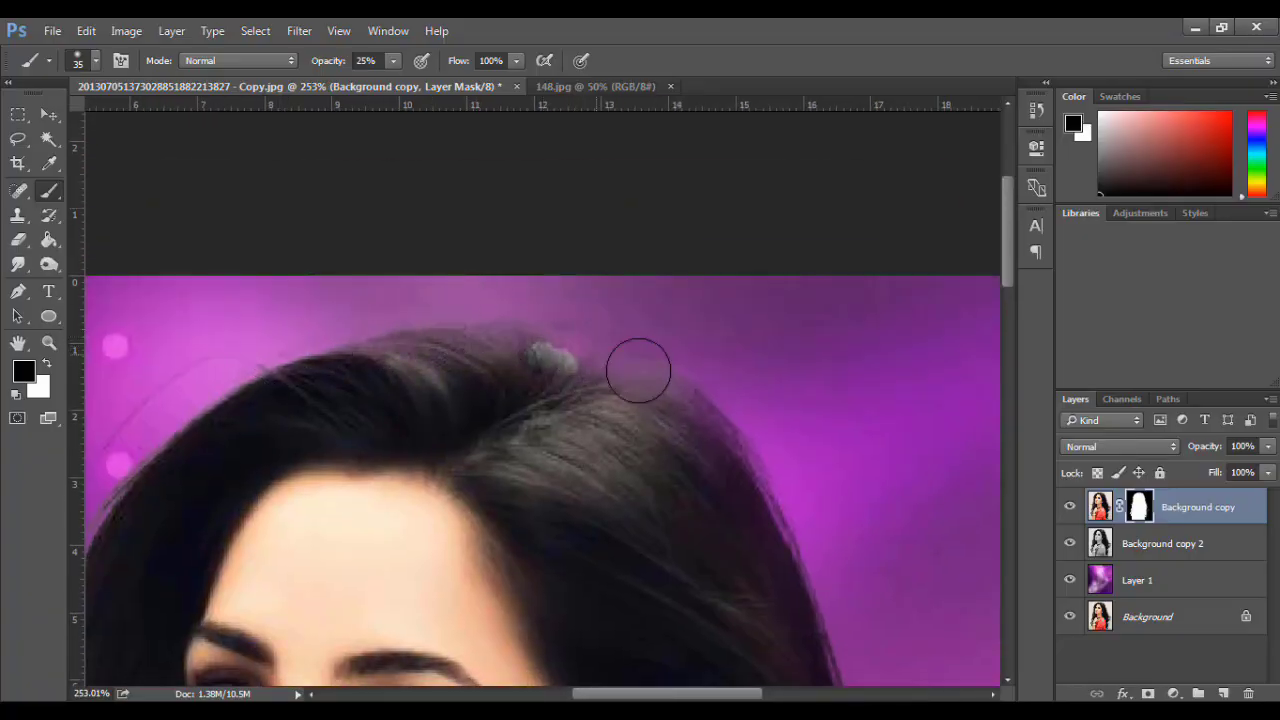
{"action": "left_click_drag", "start_coordinate": [615, 420], "coordinate": [755, 295]}
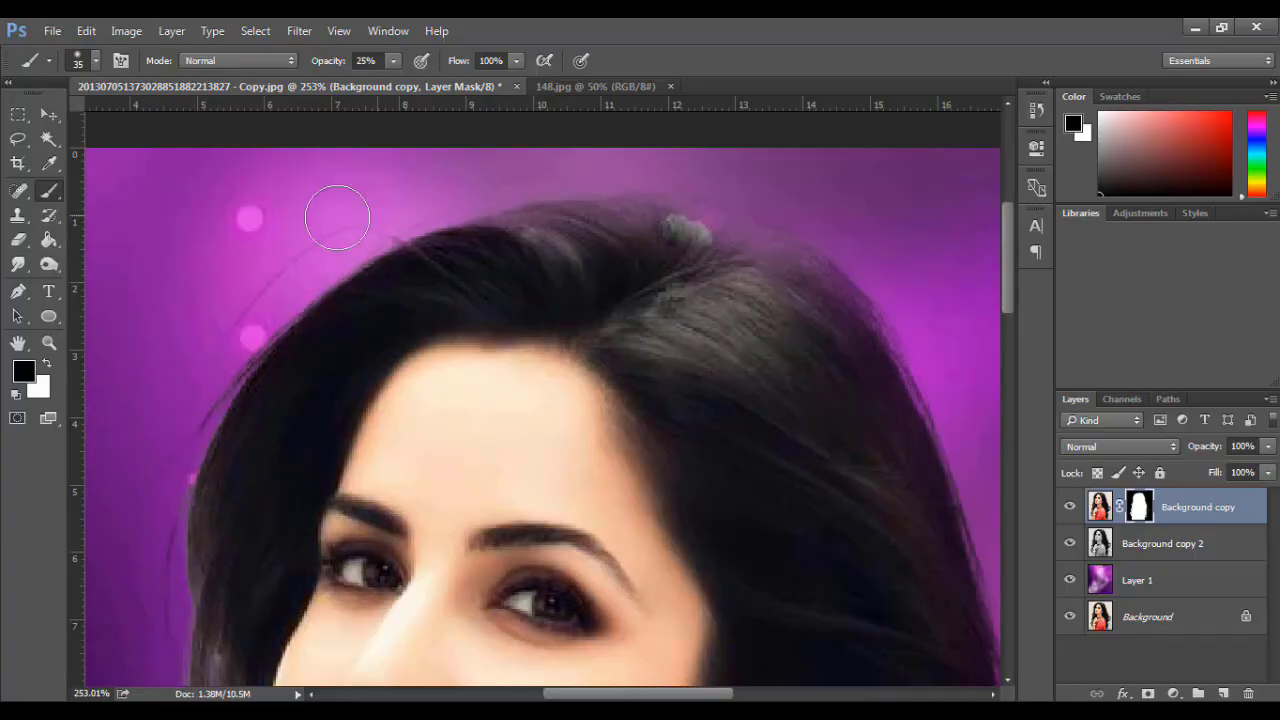
{"action": "mouse_move", "coordinate": [200, 366]}
{"action": "left_mouse_down"}
{"action": "mouse_move", "coordinate": [594, 149]}
{"action": "mouse_move", "coordinate": [583, 162]}
{"action": "left_mouse_up"}
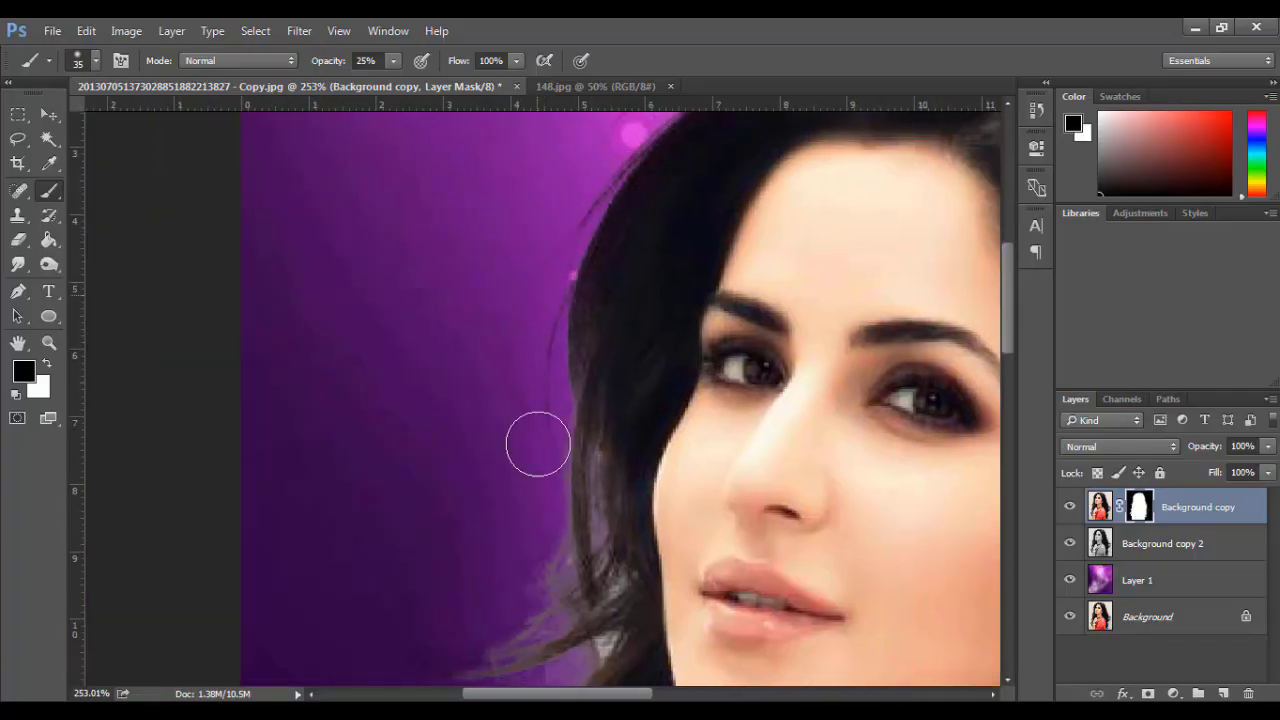
Paint black on the mask over the loose strands beside the cheek and chin, reducing the brush to 25 px
{"action": "left_click_drag", "start_coordinate": [546, 486], "coordinate": [589, 229]}
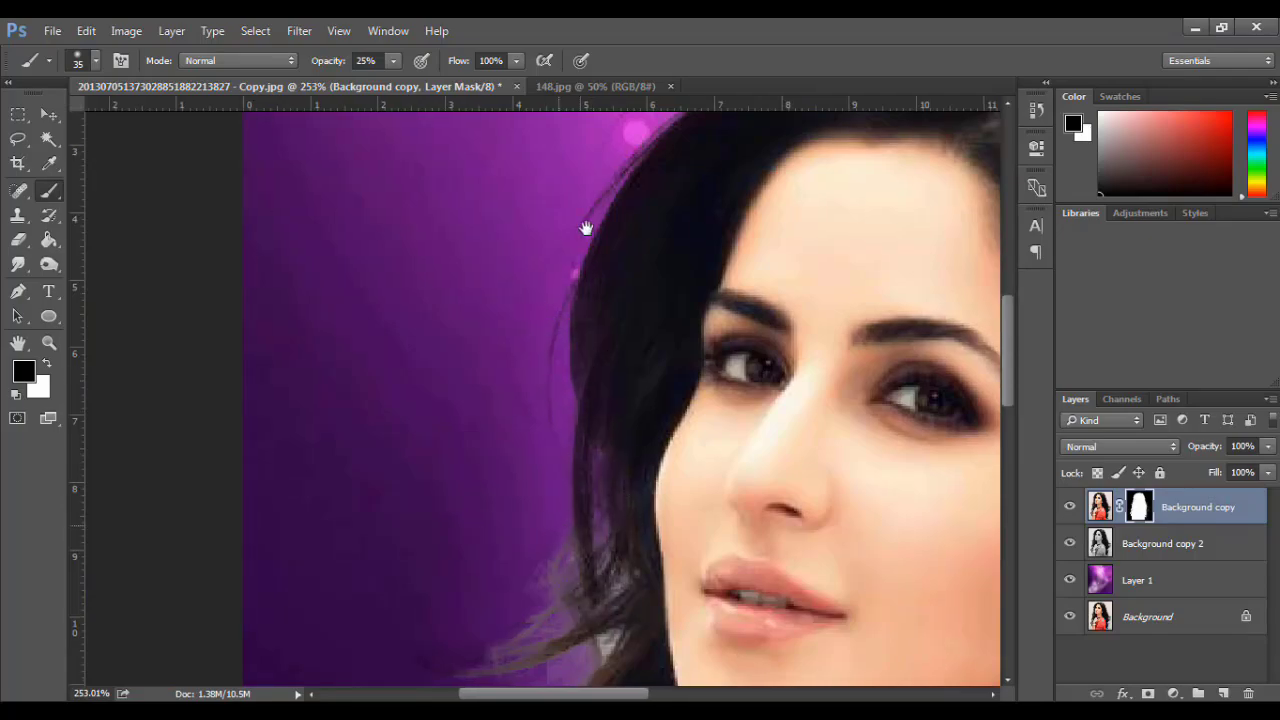
{"action": "mouse_move", "coordinate": [624, 392]}
{"action": "left_mouse_down"}
{"action": "mouse_move", "coordinate": [603, 268]}
{"action": "mouse_move", "coordinate": [600, 434]}
{"action": "mouse_move", "coordinate": [484, 413]}
{"action": "mouse_move", "coordinate": [610, 354]}
{"action": "mouse_move", "coordinate": [609, 371]}
{"action": "mouse_move", "coordinate": [660, 396]}
{"action": "mouse_move", "coordinate": [645, 411]}
{"action": "mouse_move", "coordinate": [640, 358]}
{"action": "mouse_move", "coordinate": [645, 417]}
{"action": "mouse_move", "coordinate": [639, 262]}
{"action": "mouse_move", "coordinate": [630, 359]}
{"action": "left_mouse_up"}
{"action": "mouse_move", "coordinate": [610, 433]}
{"action": "left_mouse_down"}
{"action": "mouse_move", "coordinate": [453, 487]}
{"action": "mouse_move", "coordinate": [615, 453]}
{"action": "mouse_move", "coordinate": [523, 467]}
{"action": "left_mouse_up"}
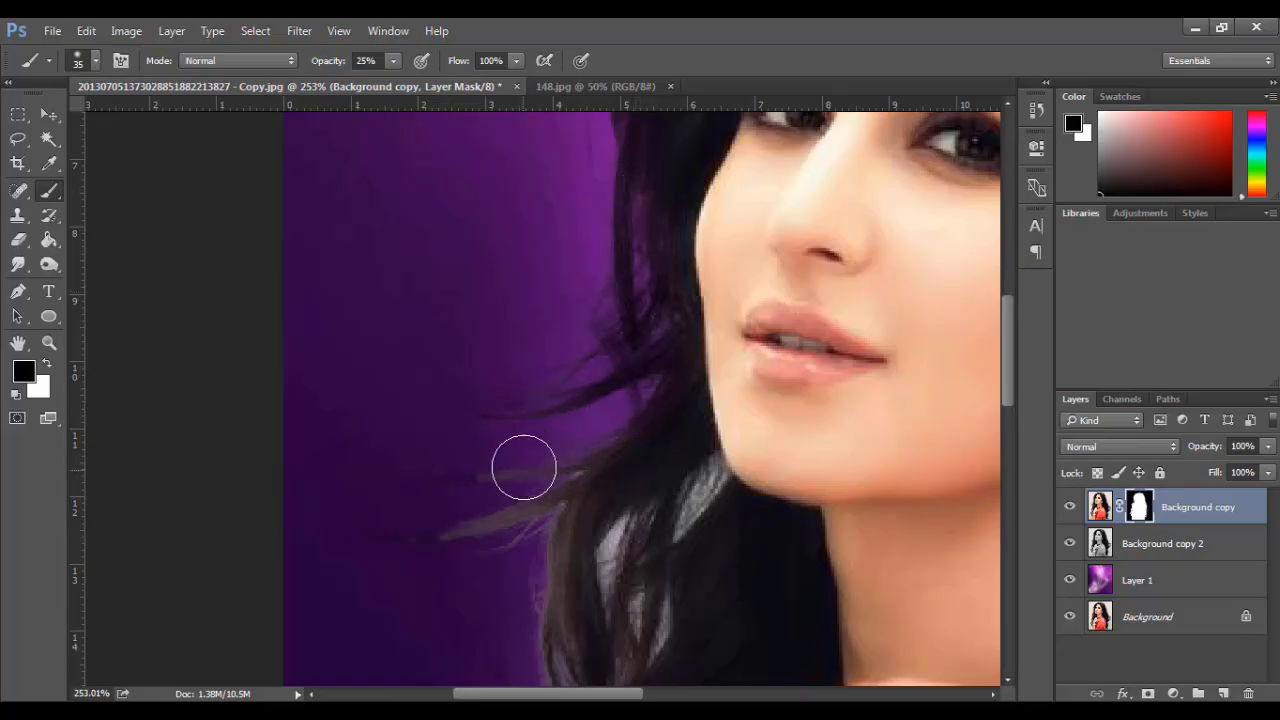
{"action": "key", "text": "bracketleft"}
{"action": "key", "text": "bracketleft"}
{"action": "mouse_move", "coordinate": [598, 445]}
{"action": "left_mouse_down"}
{"action": "mouse_move", "coordinate": [502, 529]}
{"action": "mouse_move", "coordinate": [353, 533]}
{"action": "mouse_move", "coordinate": [580, 489]}
{"action": "mouse_move", "coordinate": [457, 537]}
{"action": "left_mouse_up"}
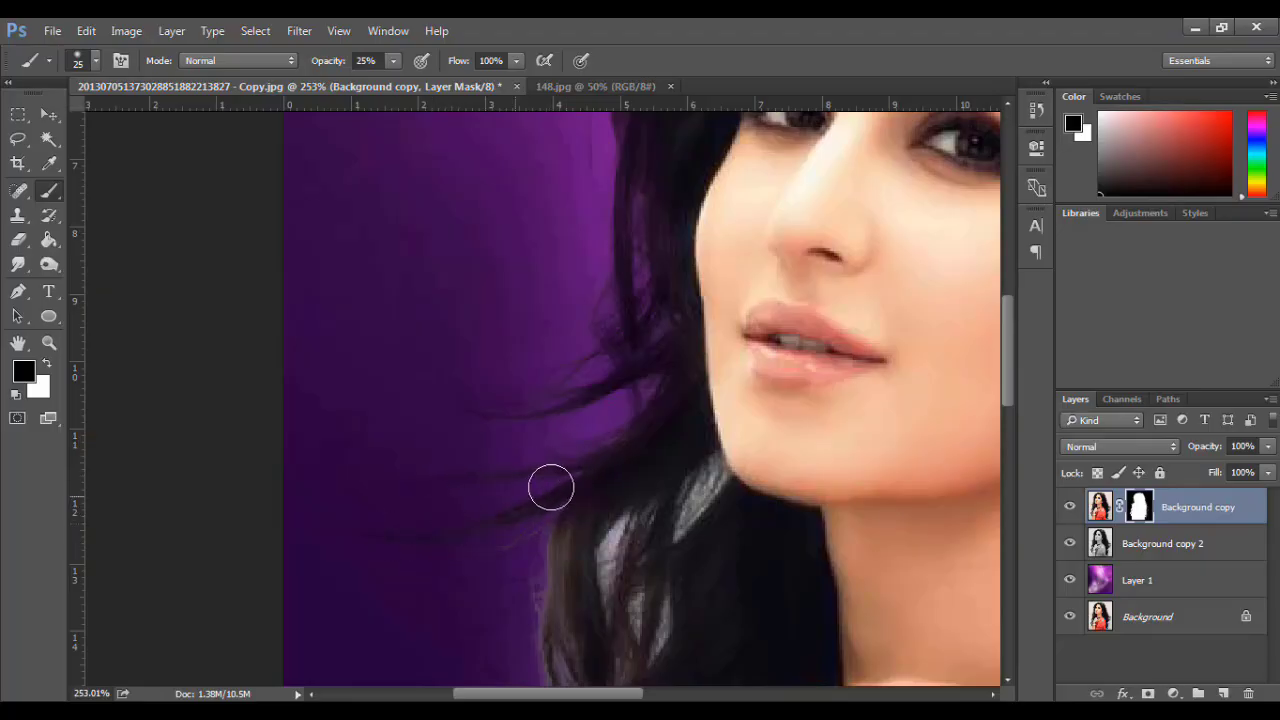
Paint black on the mask over the pale gaps between the curls below the chin with the 25 px brush
{"action": "mouse_move", "coordinate": [528, 545]}
{"action": "left_mouse_down"}
{"action": "mouse_move", "coordinate": [466, 449]}
{"action": "mouse_move", "coordinate": [434, 342]}
{"action": "mouse_move", "coordinate": [469, 441]}
{"action": "mouse_move", "coordinate": [443, 363]}
{"action": "mouse_move", "coordinate": [473, 500]}
{"action": "mouse_move", "coordinate": [500, 343]}
{"action": "mouse_move", "coordinate": [529, 369]}
{"action": "mouse_move", "coordinate": [527, 447]}
{"action": "mouse_move", "coordinate": [494, 459]}
{"action": "left_mouse_up"}
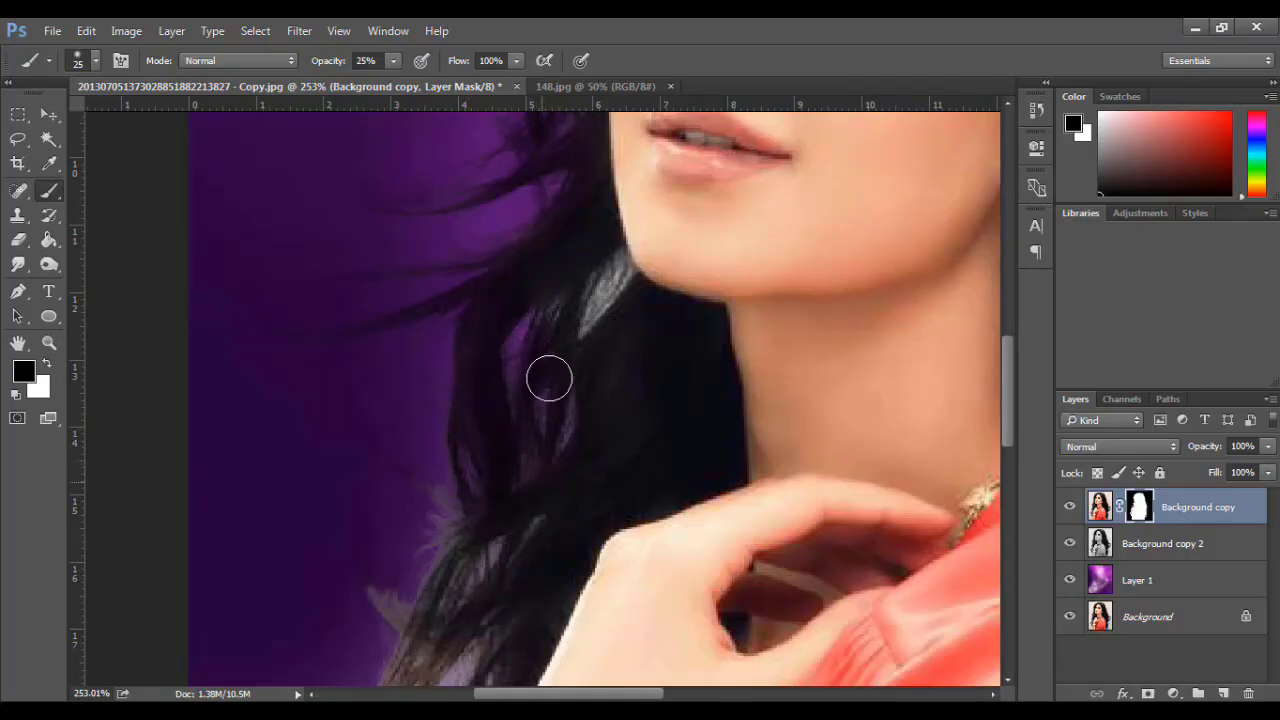
{"action": "mouse_move", "coordinate": [583, 329]}
{"action": "left_mouse_down"}
{"action": "mouse_move", "coordinate": [609, 266]}
{"action": "mouse_move", "coordinate": [615, 288]}
{"action": "mouse_move", "coordinate": [595, 266]}
{"action": "mouse_move", "coordinate": [618, 286]}
{"action": "mouse_move", "coordinate": [600, 339]}
{"action": "left_mouse_up"}
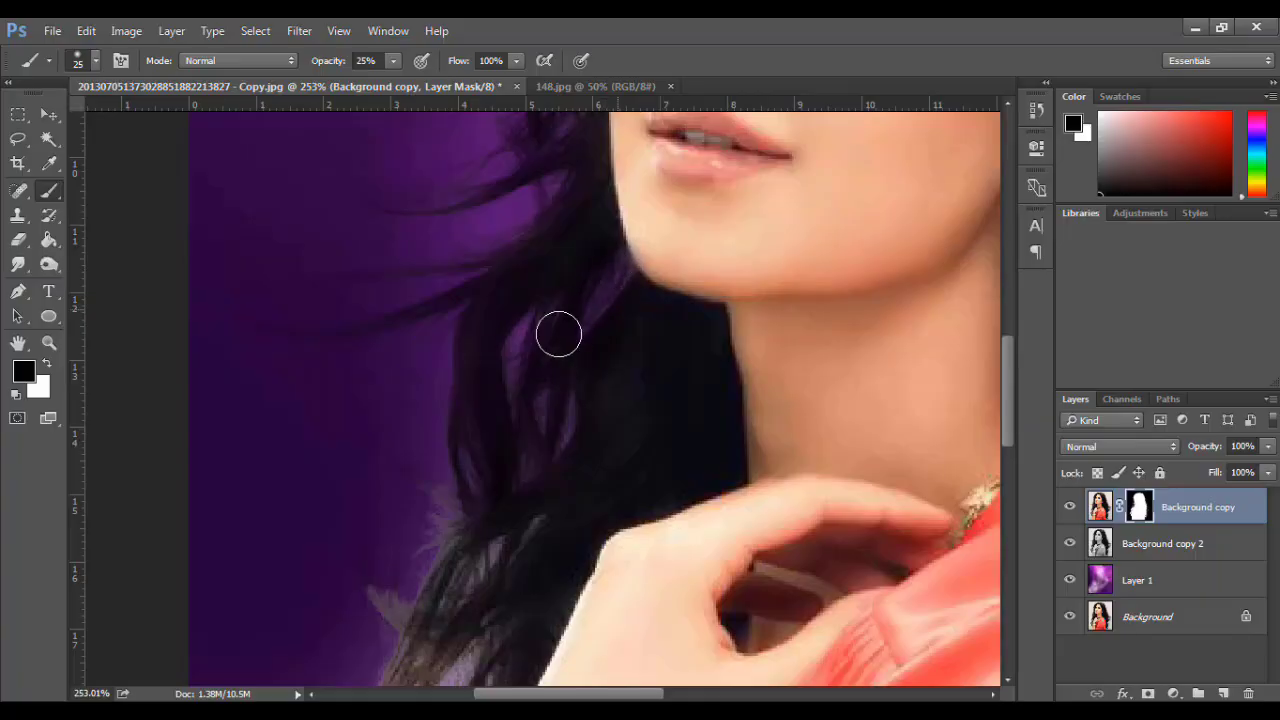
{"action": "left_click_drag", "start_coordinate": [514, 450], "coordinate": [603, 231]}
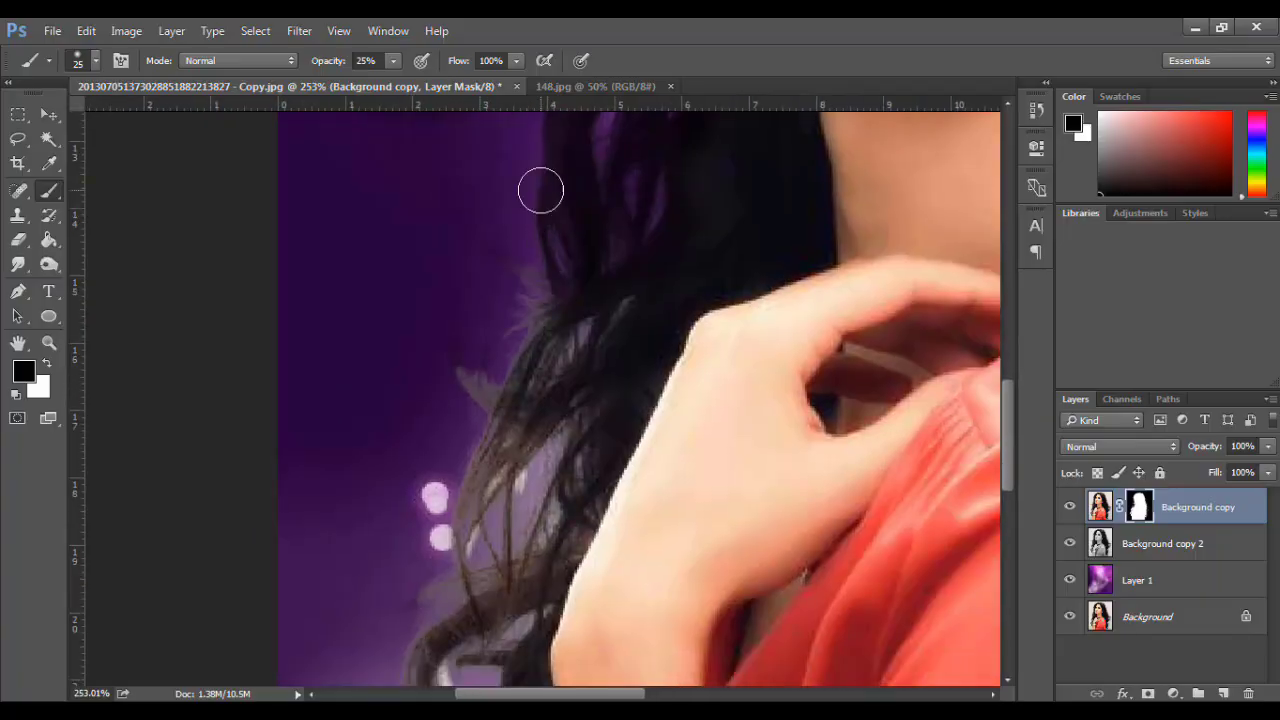
Paint black on the mask over the pale fringe and the gaps between the curls beside the raised hand
{"action": "mouse_move", "coordinate": [531, 308]}
{"action": "left_mouse_down"}
{"action": "mouse_move", "coordinate": [509, 250]}
{"action": "mouse_move", "coordinate": [542, 345]}
{"action": "left_mouse_up"}
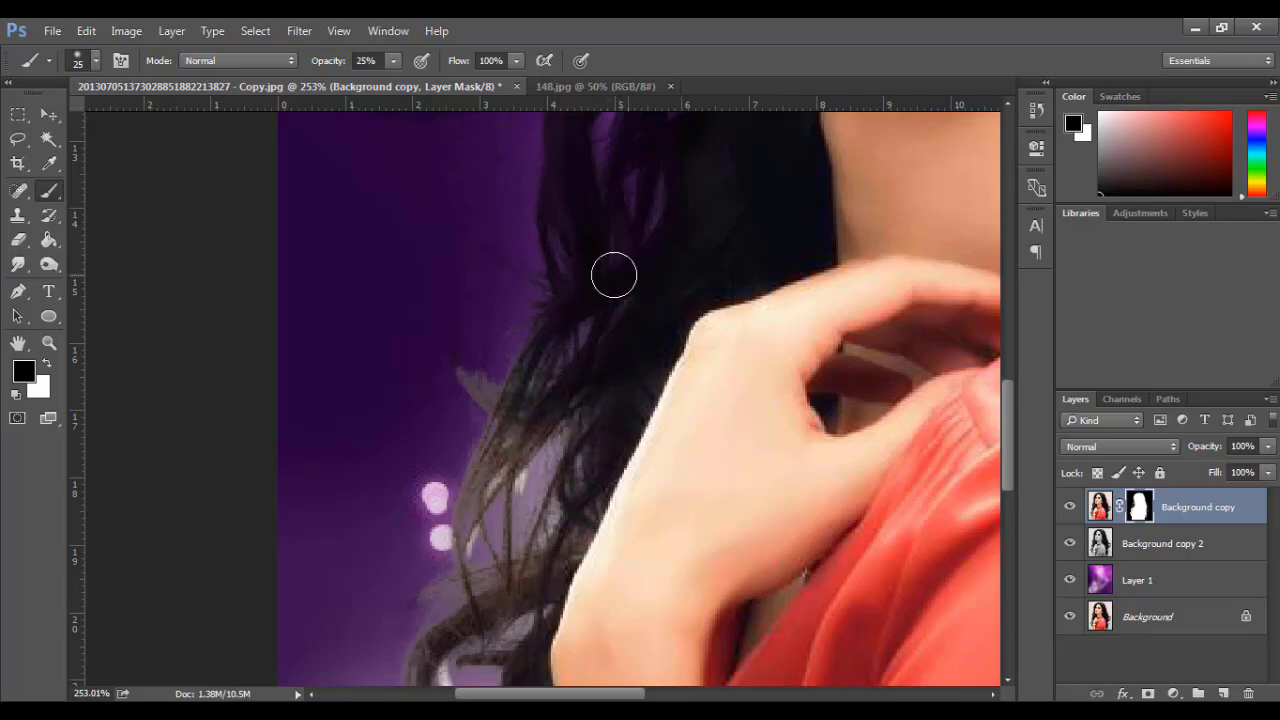
{"action": "mouse_move", "coordinate": [491, 449]}
{"action": "left_mouse_down"}
{"action": "mouse_move", "coordinate": [504, 391]}
{"action": "mouse_move", "coordinate": [497, 422]}
{"action": "mouse_move", "coordinate": [492, 395]}
{"action": "mouse_move", "coordinate": [446, 348]}
{"action": "left_mouse_up"}
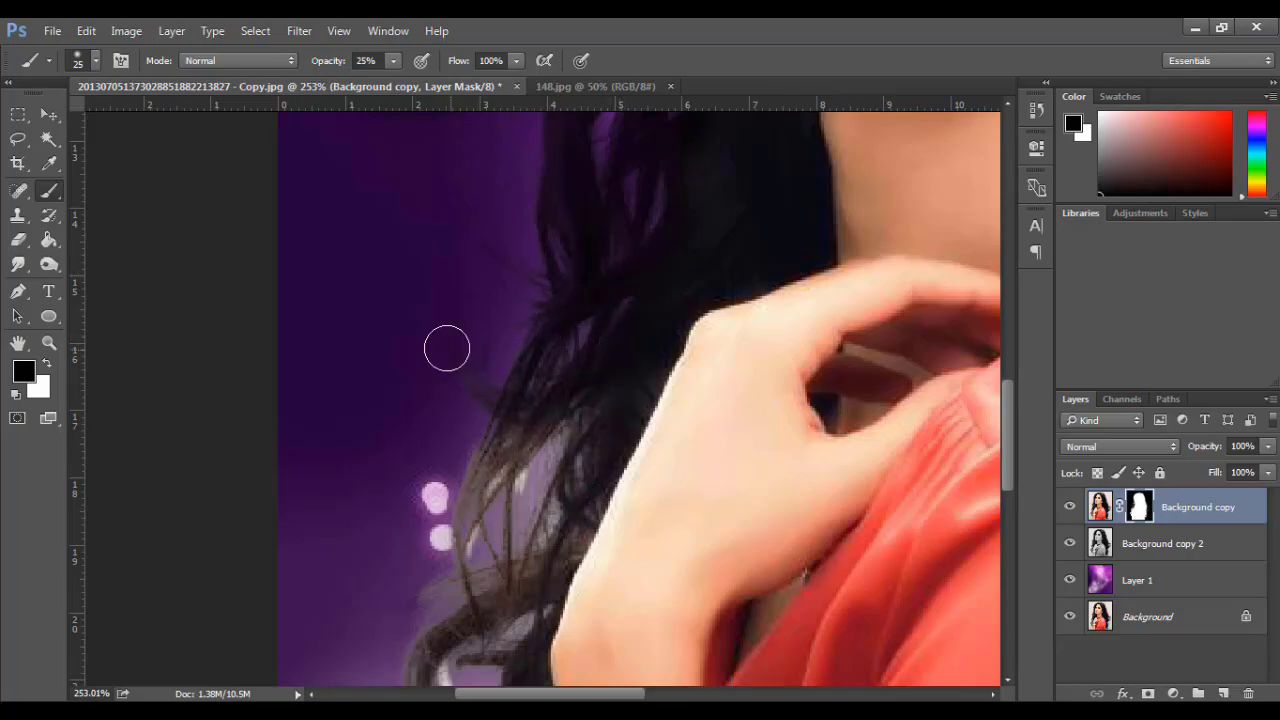
{"action": "mouse_move", "coordinate": [557, 428]}
{"action": "left_mouse_down"}
{"action": "mouse_move", "coordinate": [467, 512]}
{"action": "mouse_move", "coordinate": [481, 387]}
{"action": "mouse_move", "coordinate": [464, 533]}
{"action": "mouse_move", "coordinate": [543, 397]}
{"action": "left_mouse_up"}
{"action": "mouse_move", "coordinate": [567, 463]}
{"action": "left_mouse_down"}
{"action": "mouse_move", "coordinate": [551, 494]}
{"action": "mouse_move", "coordinate": [491, 534]}
{"action": "left_mouse_up"}
Paint black on the mask over the curls beside the wrist and watch to remove the remaining grey haze
{"action": "scroll", "coordinate": [503, 249], "scroll_direction": "down", "scroll_amount": 3}
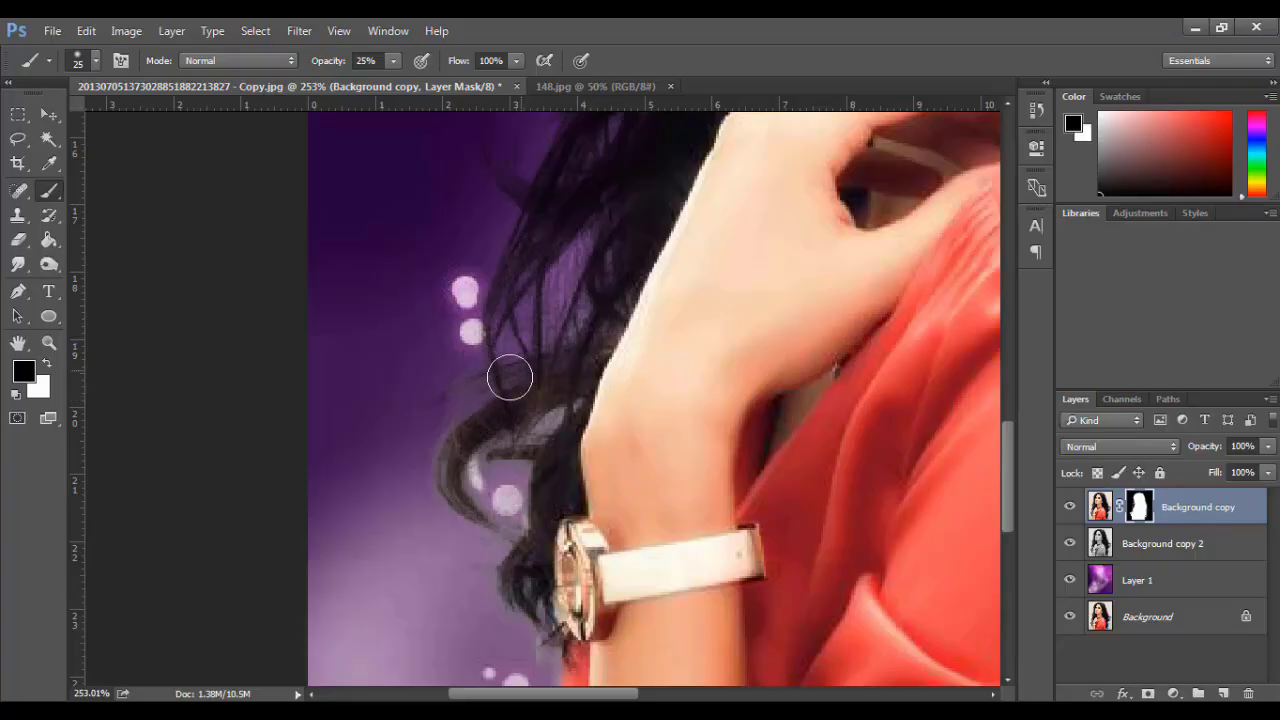
{"action": "left_click_drag", "start_coordinate": [522, 438], "coordinate": [541, 370]}
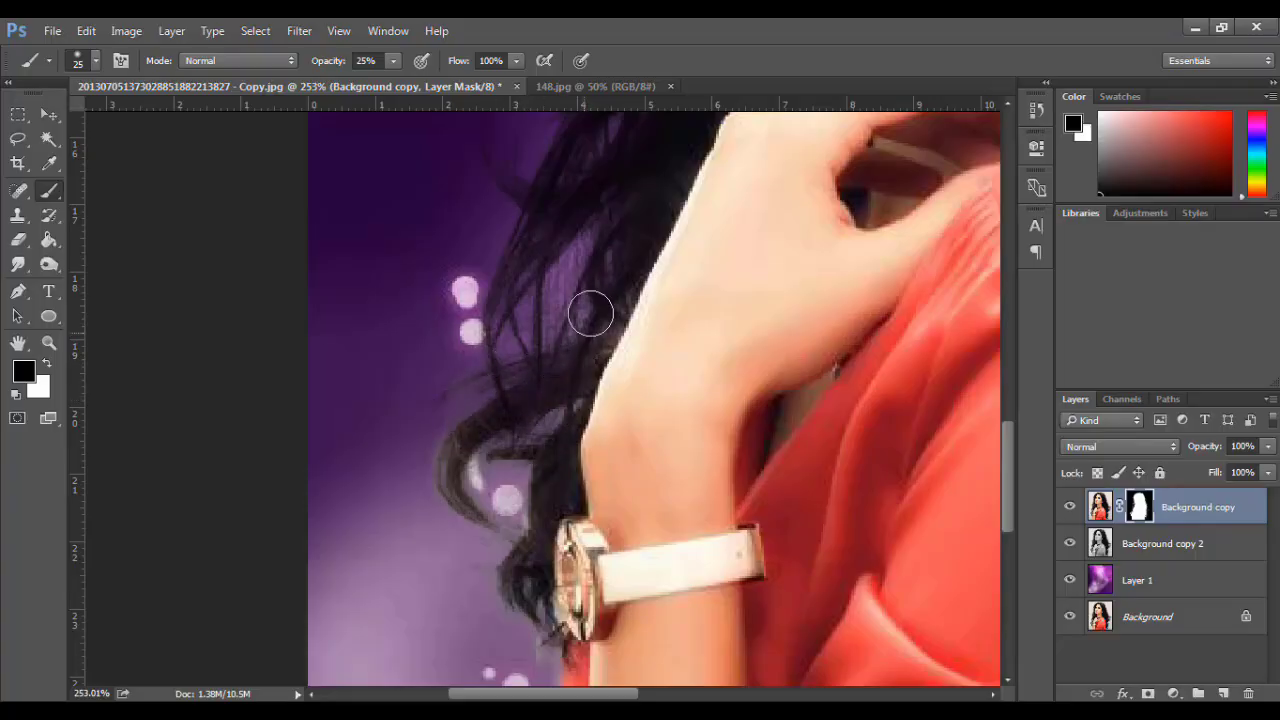
{"action": "mouse_move", "coordinate": [590, 314]}
{"action": "left_mouse_down"}
{"action": "mouse_move", "coordinate": [602, 355]}
{"action": "mouse_move", "coordinate": [541, 437]}
{"action": "mouse_move", "coordinate": [555, 373]}
{"action": "mouse_move", "coordinate": [610, 308]}
{"action": "mouse_move", "coordinate": [531, 364]}
{"action": "mouse_move", "coordinate": [491, 421]}
{"action": "mouse_move", "coordinate": [472, 518]}
{"action": "mouse_move", "coordinate": [444, 442]}
{"action": "mouse_move", "coordinate": [434, 487]}
{"action": "mouse_move", "coordinate": [518, 529]}
{"action": "mouse_move", "coordinate": [465, 457]}
{"action": "mouse_move", "coordinate": [472, 505]}
{"action": "left_mouse_up"}
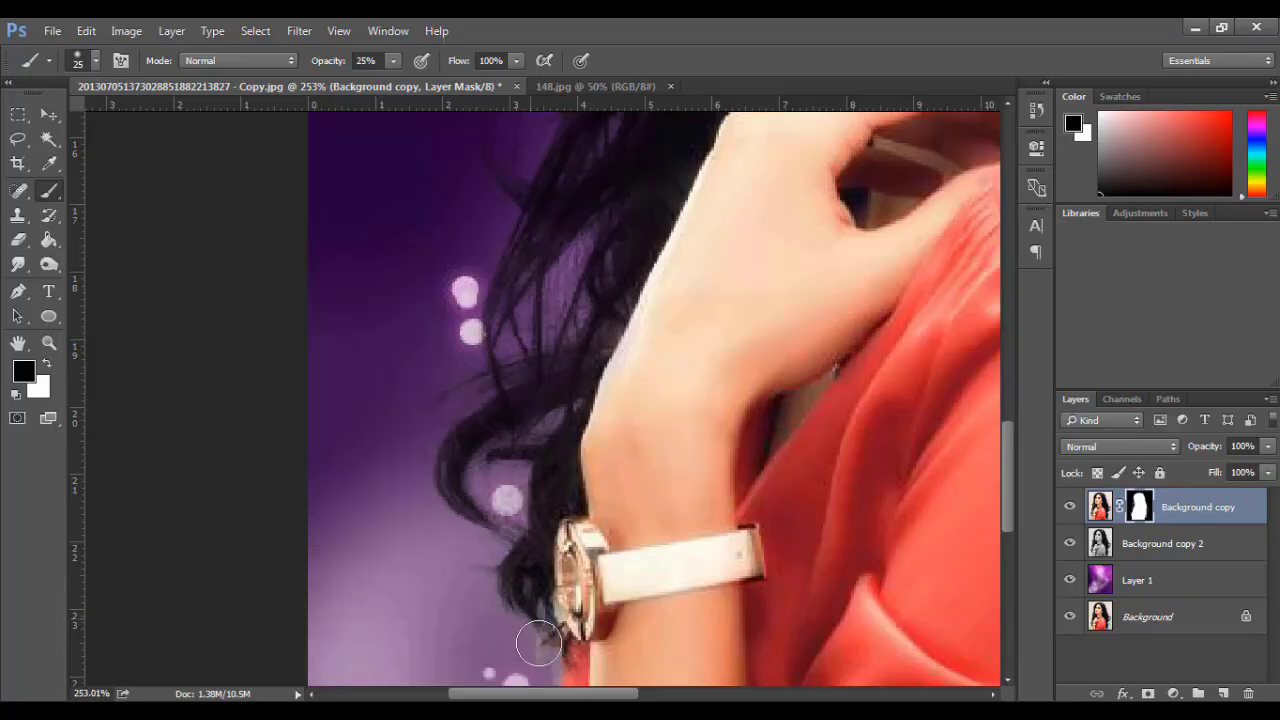
{"action": "left_click_drag", "start_coordinate": [539, 643], "coordinate": [392, 174]}
{"action": "left_click_drag", "start_coordinate": [409, 254], "coordinate": [443, 422]}
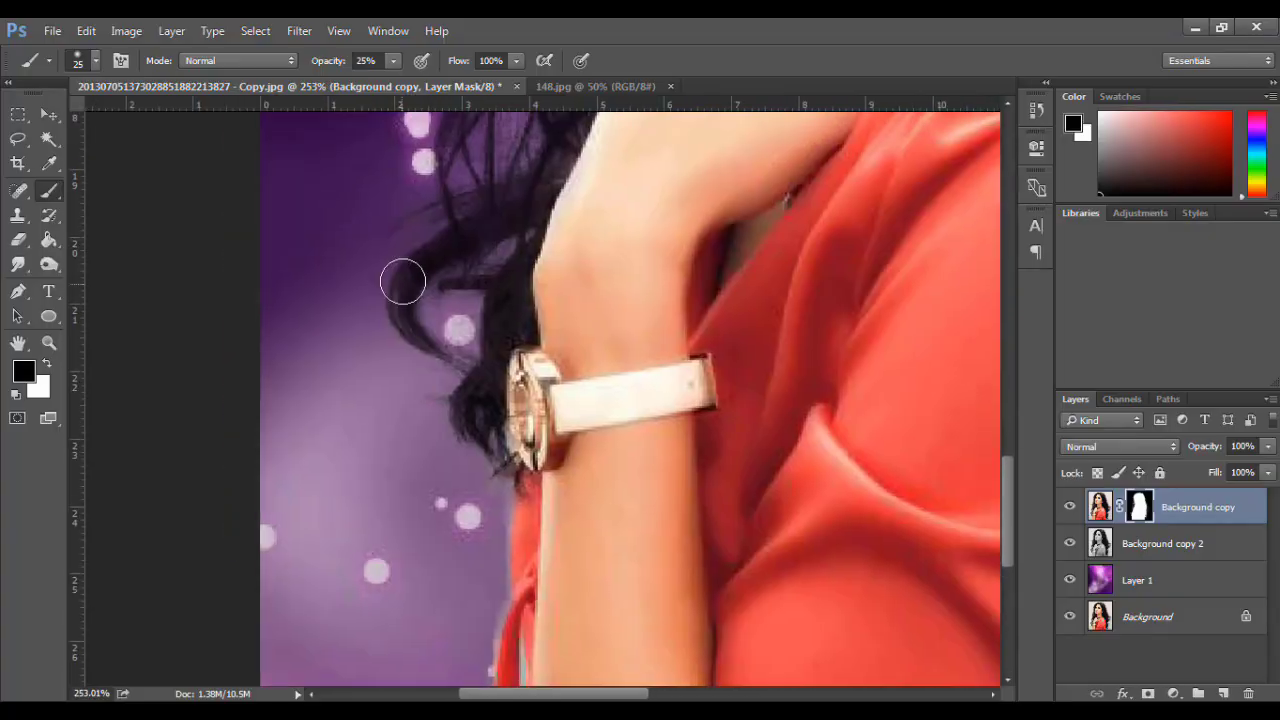
{"action": "left_click_drag", "start_coordinate": [479, 191], "coordinate": [494, 286]}
Reposition the purple background on Layer 1 with Free Transform to X 912 px, Y 407 px and apply the transformation
{"action": "scroll", "coordinate": [494, 286], "scroll_direction": "down", "scroll_amount": 6}
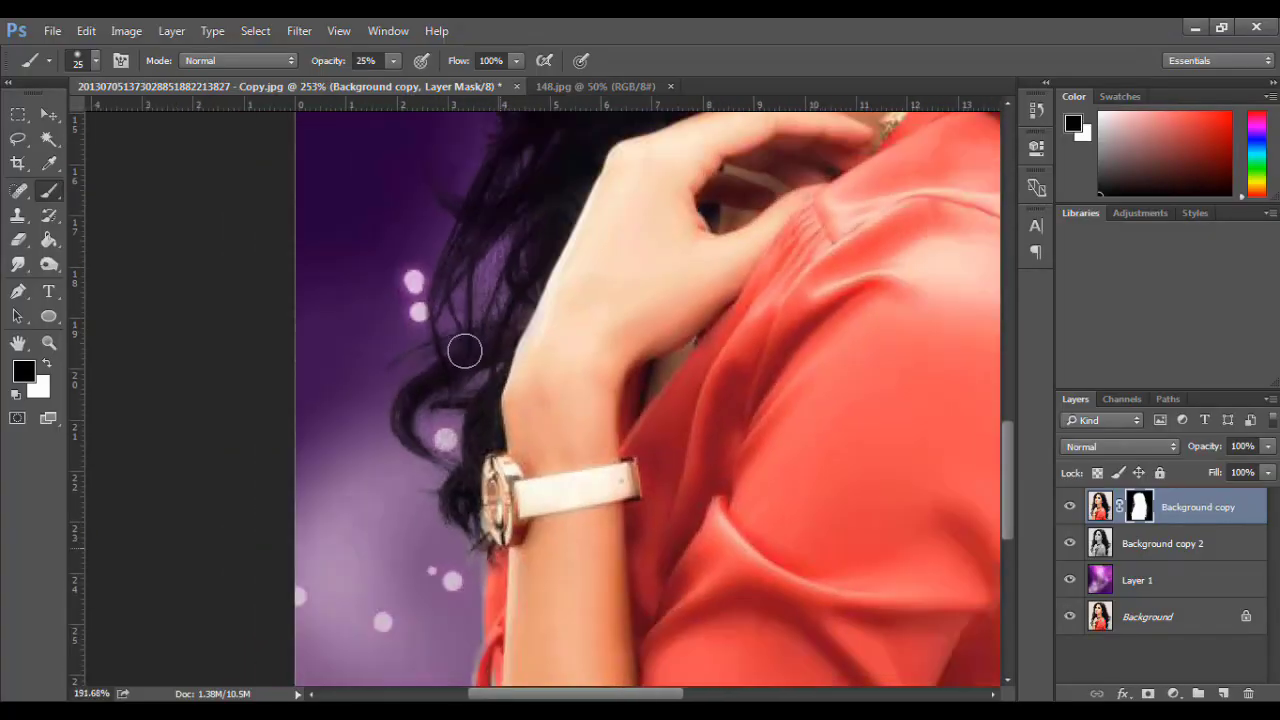
{"action": "scroll", "coordinate": [556, 470], "scroll_direction": "up", "scroll_amount": 1}
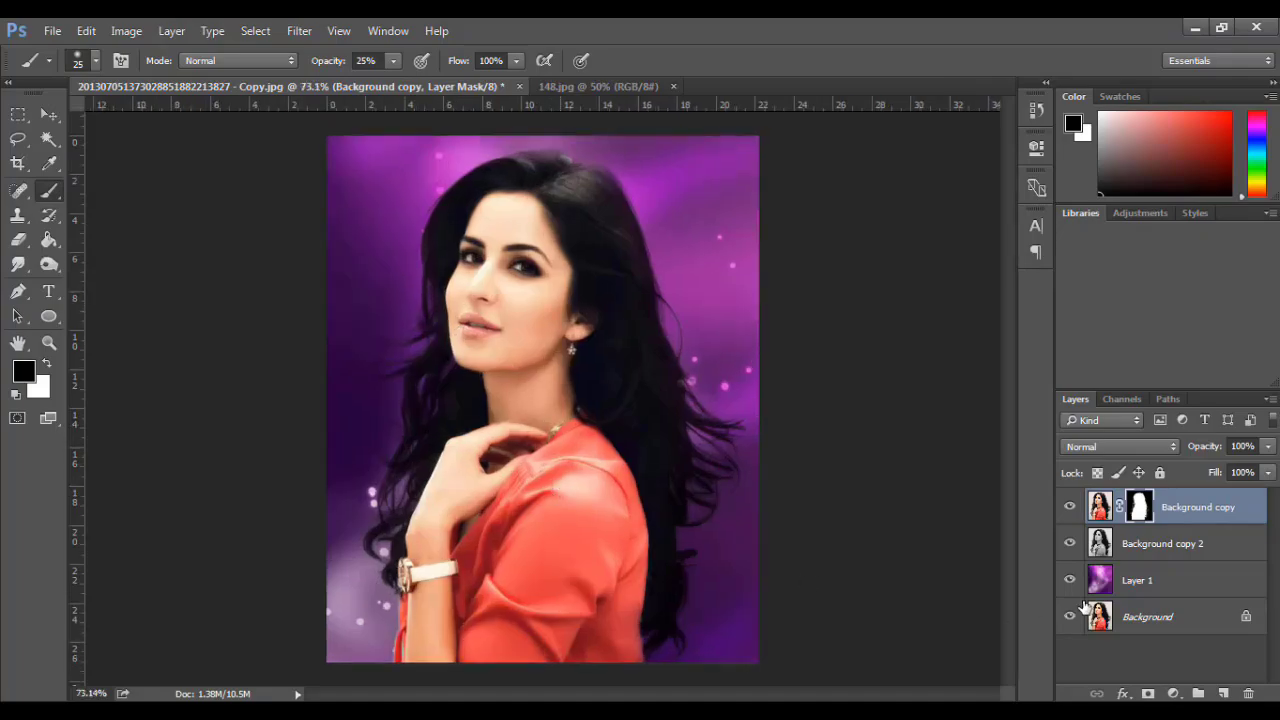
{"action": "left_click", "coordinate": [1117, 582]}
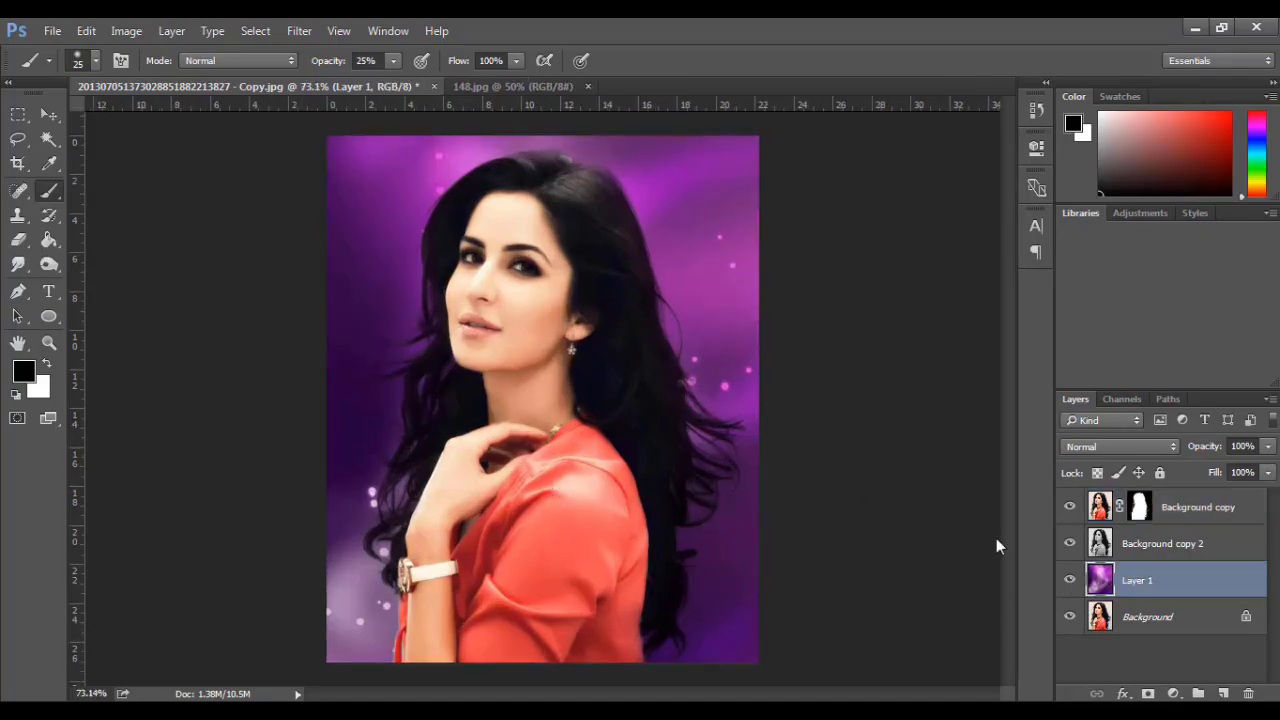
{"action": "left_click", "coordinate": [48, 114]}
{"action": "key", "text": "ctrl+t"}
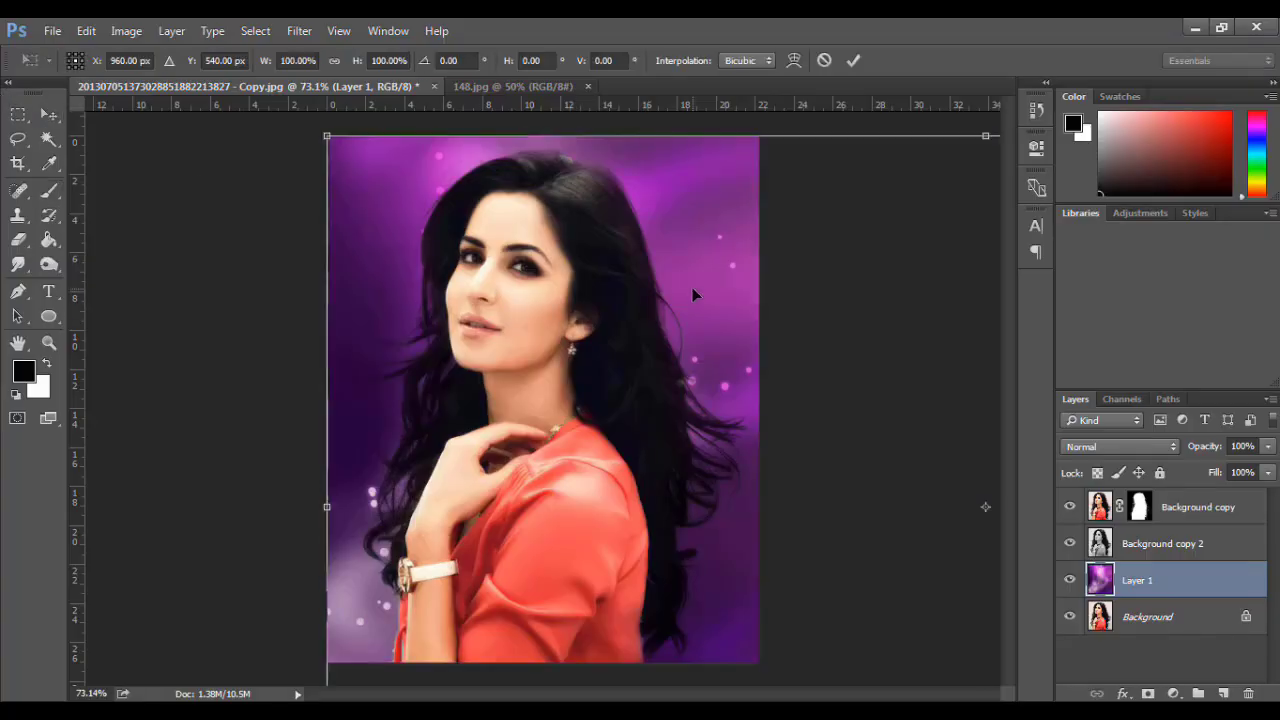
{"action": "left_click_drag", "start_coordinate": [692, 287], "coordinate": [648, 233]}
{"action": "scroll", "coordinate": [646, 277], "scroll_direction": "down", "scroll_amount": 3}
{"action": "key", "text": "ctrl+plus"}
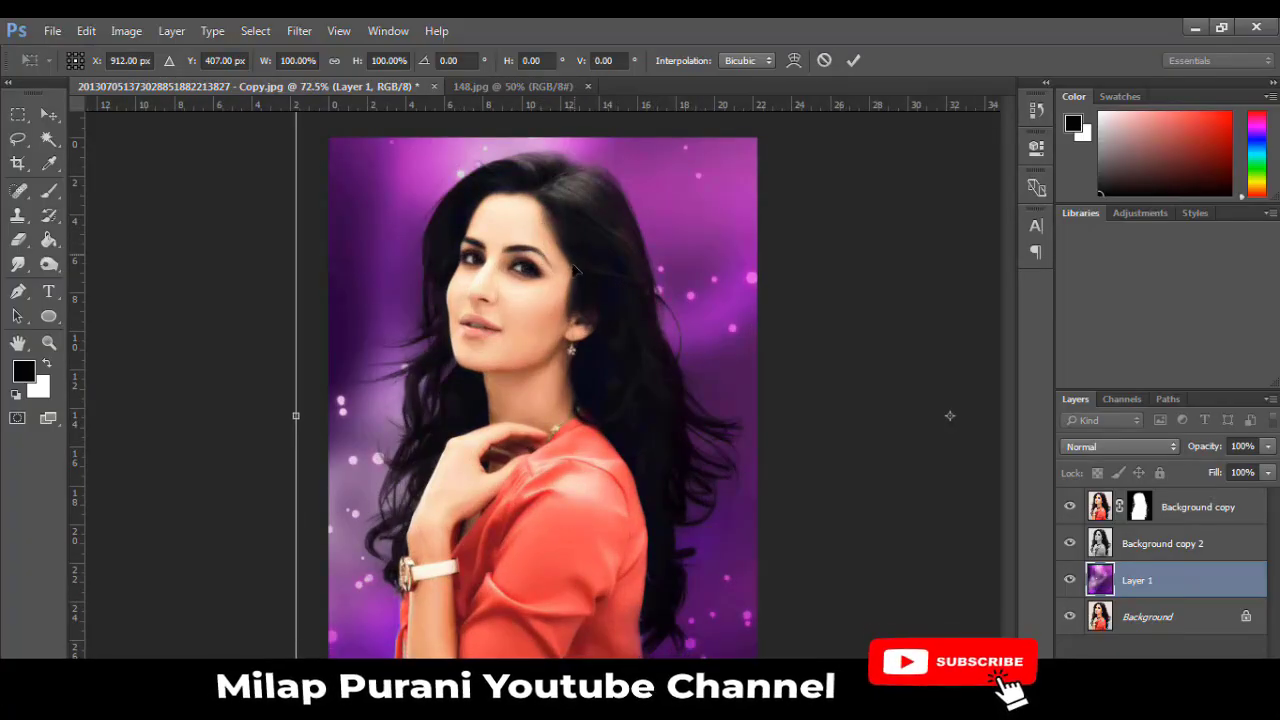
{"action": "key", "text": "ctrl+minus"}
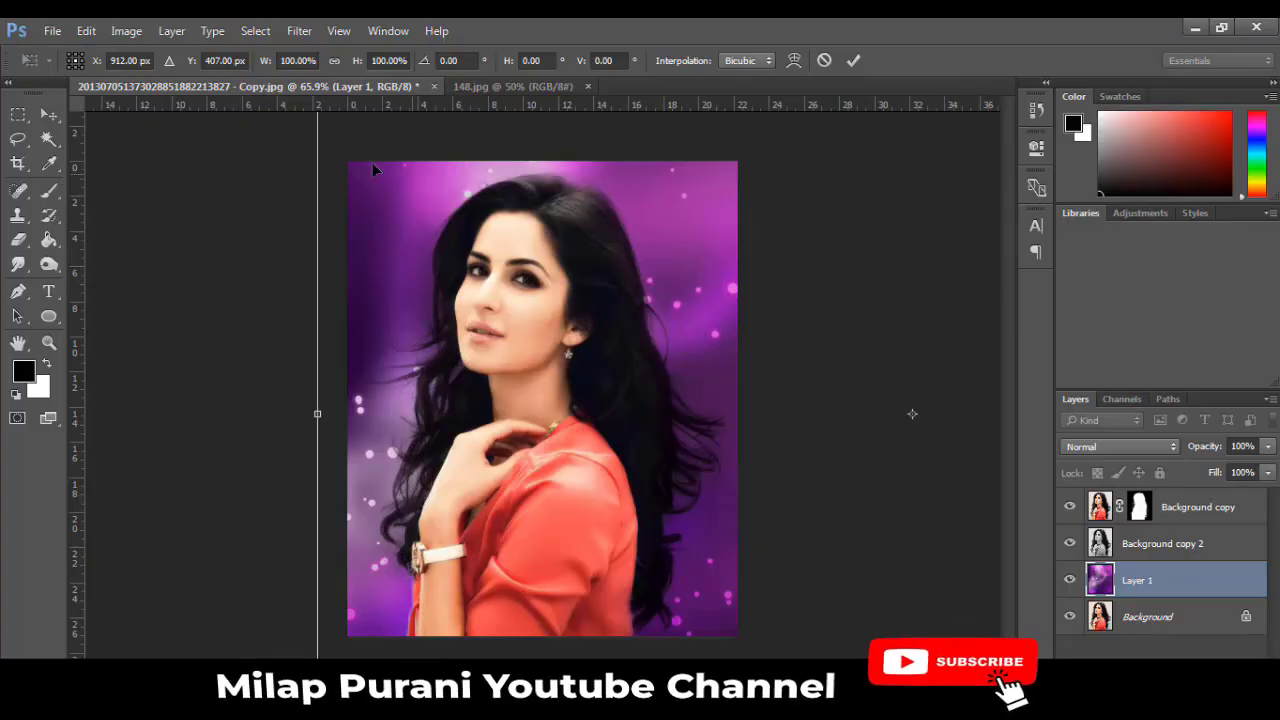
{"action": "left_click", "coordinate": [47, 139]}
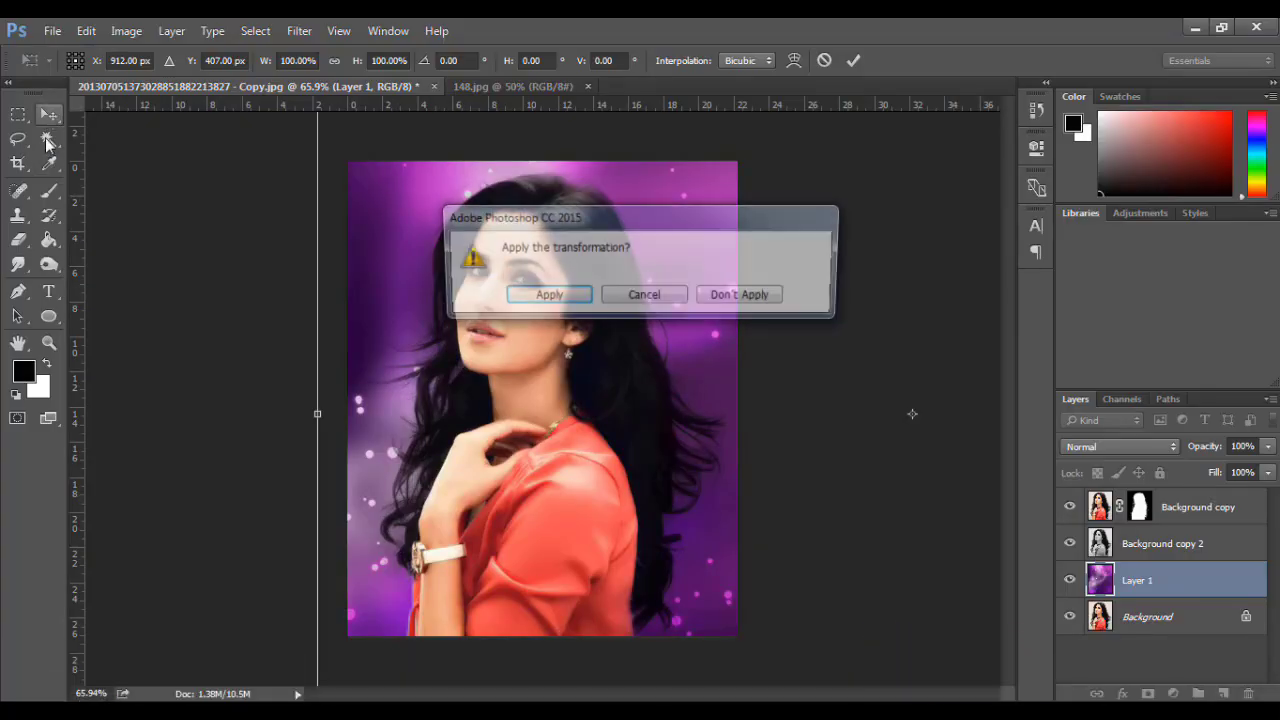
{"action": "left_click", "coordinate": [545, 297]}
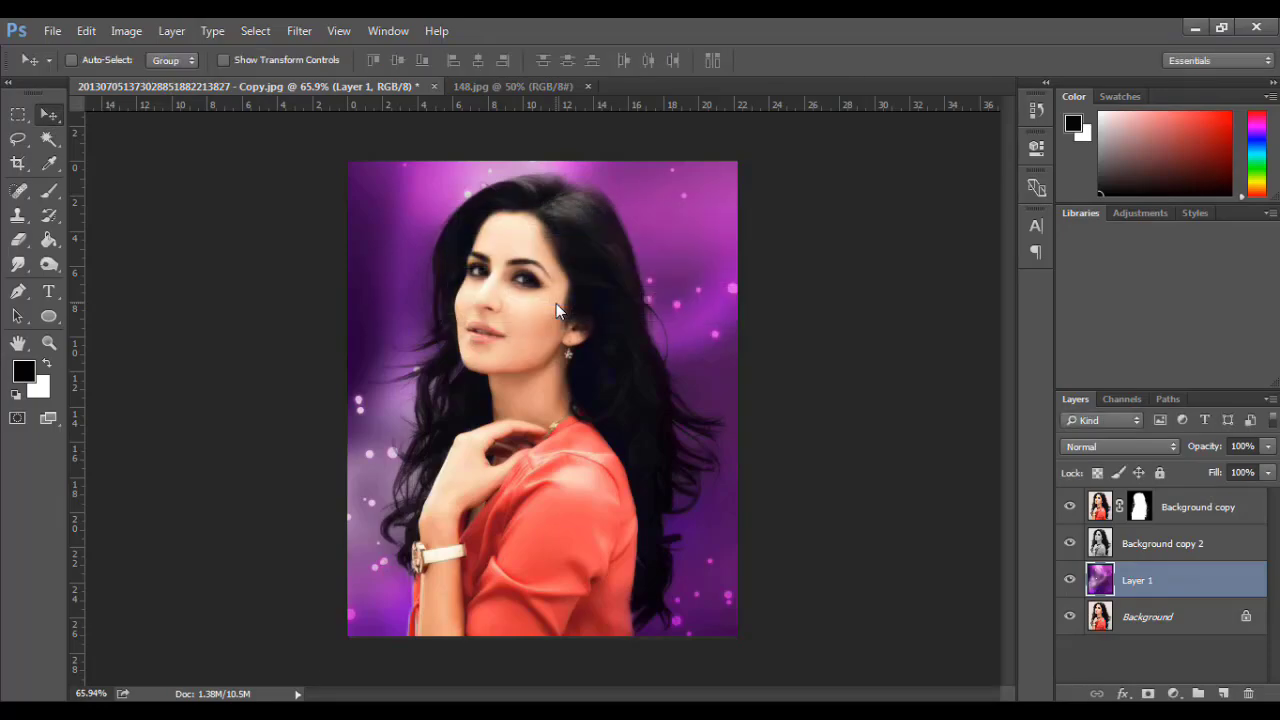
Deselect all layers and review the whole composite with the interface panels hidden, restoring the panels when done
{"action": "left_click", "coordinate": [1094, 641]}
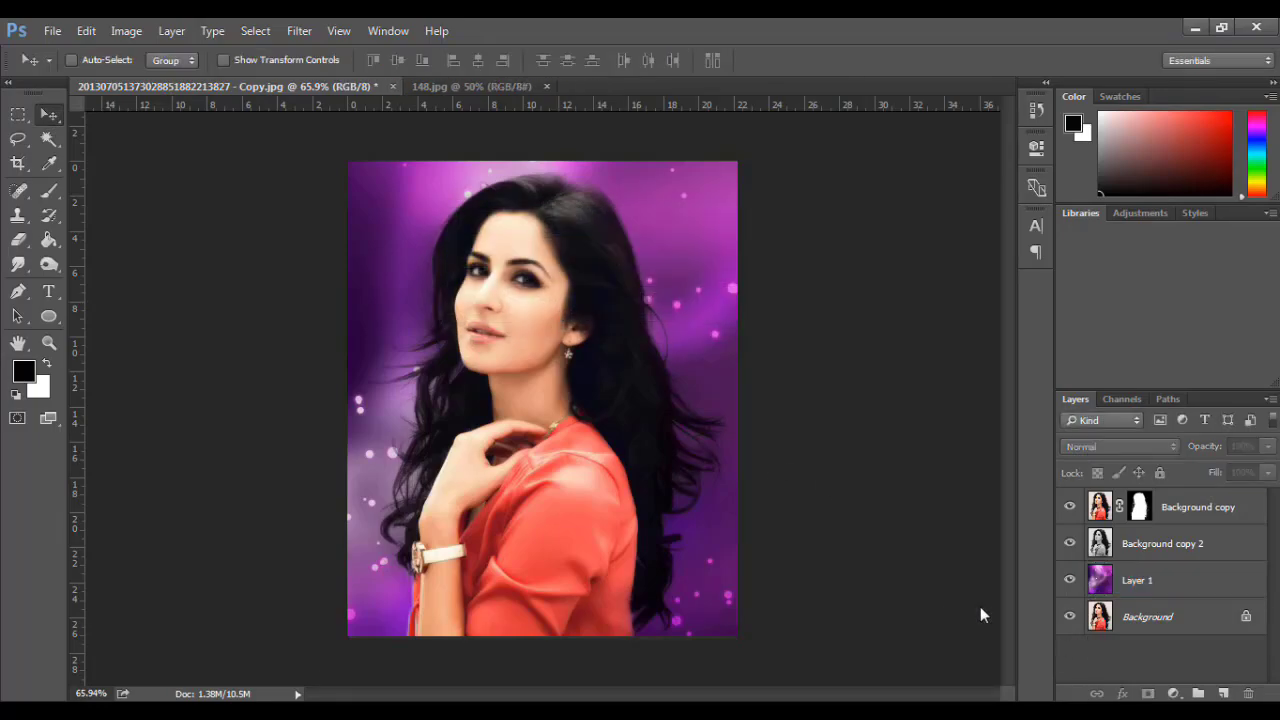
{"action": "scroll", "coordinate": [649, 446], "scroll_direction": "up", "scroll_amount": 1}
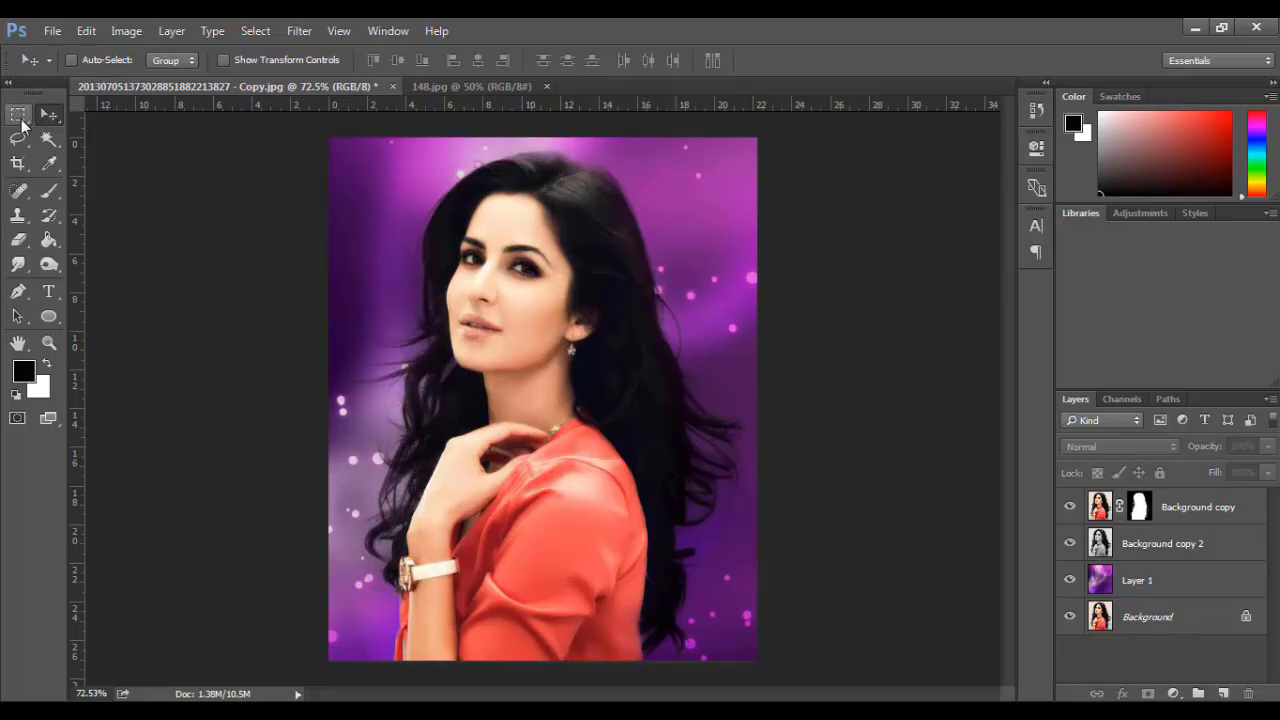
{"action": "left_click", "coordinate": [19, 116]}
{"action": "left_click", "coordinate": [46, 118]}
{"action": "key", "text": "Tab"}
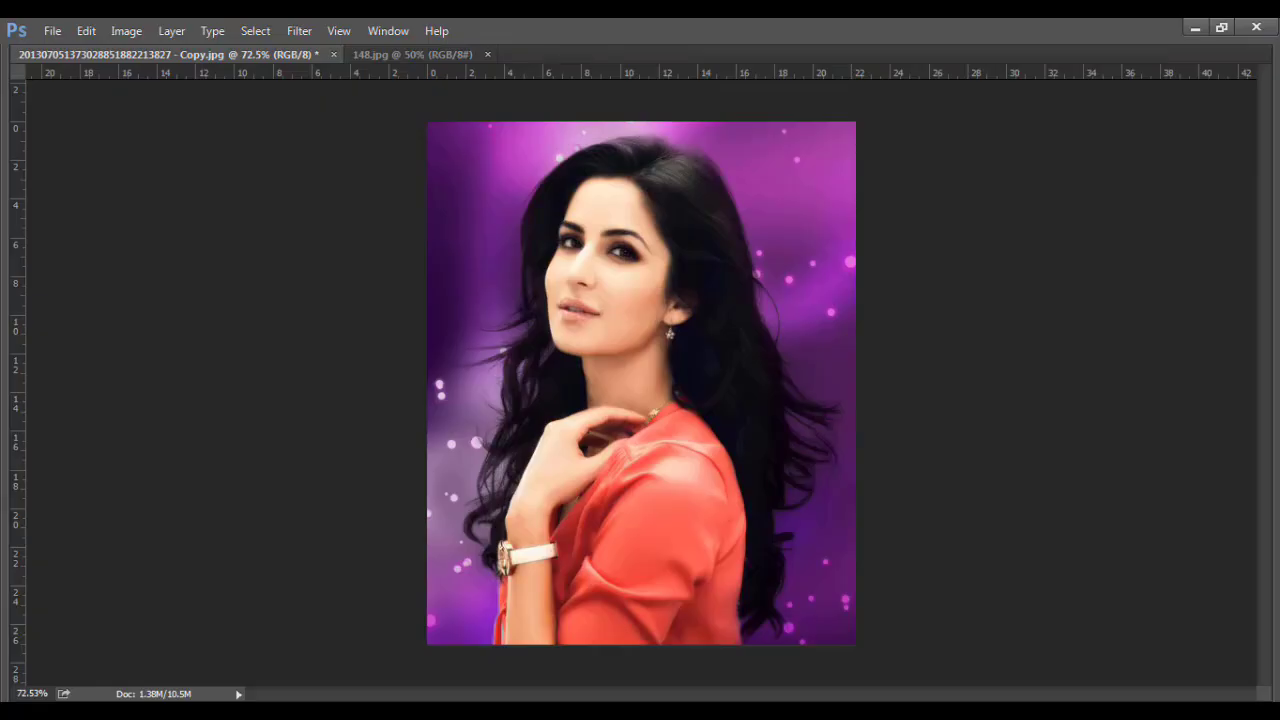
{"action": "key", "text": "Tab"}
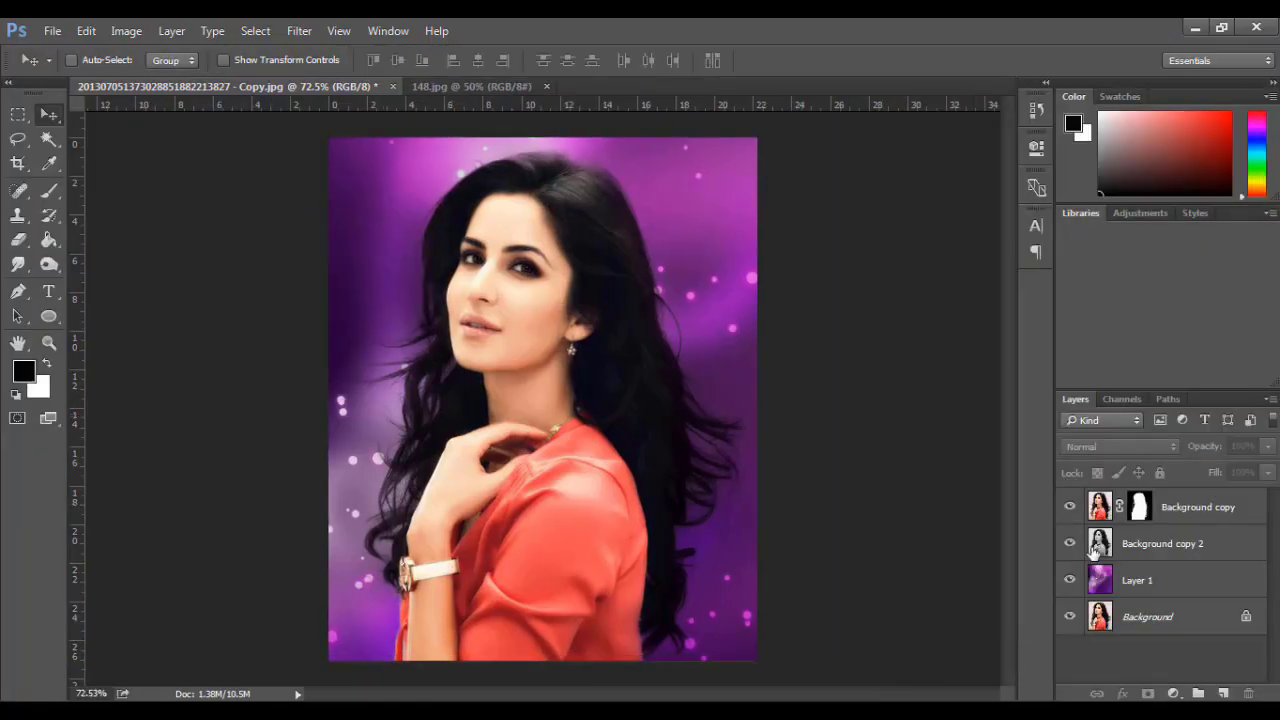
Merge Layer 1, Background copy 2 and Background copy into one layer, and toggle its visibility to compare with the original photo
{"action": "left_click", "coordinate": [1117, 577]}
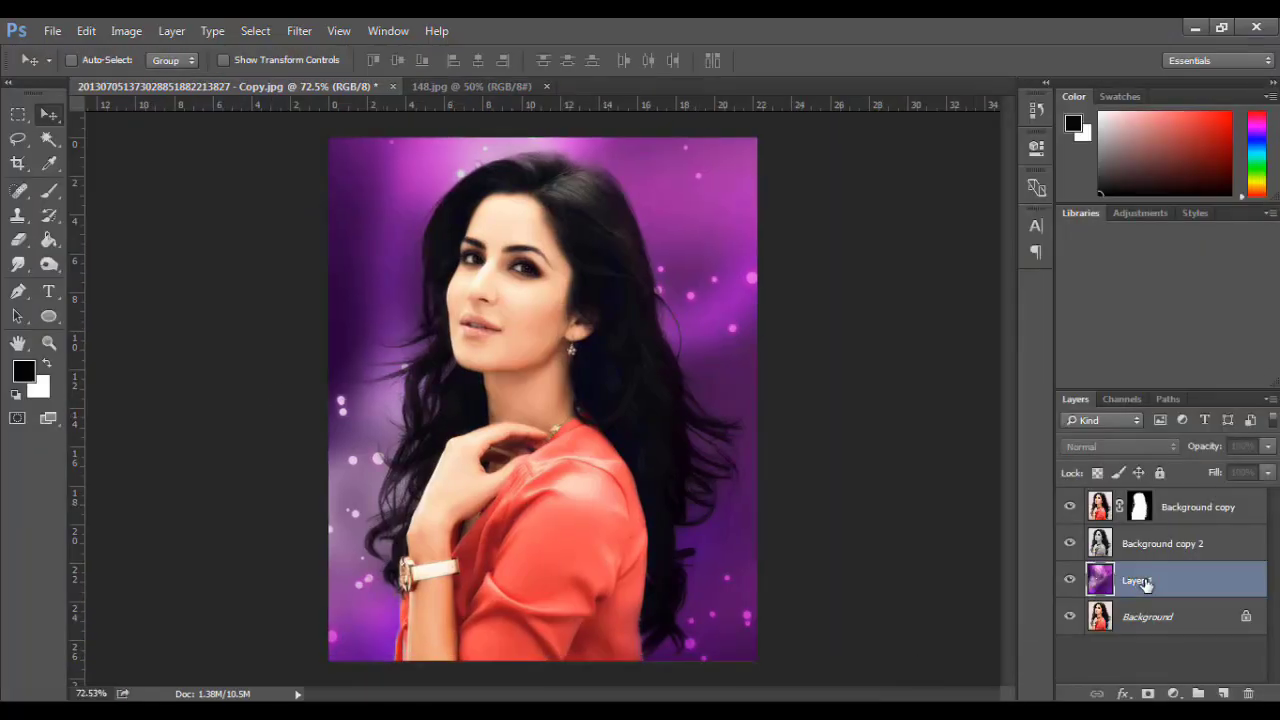
{"action": "left_click", "coordinate": [1197, 508], "text": "ctrl"}
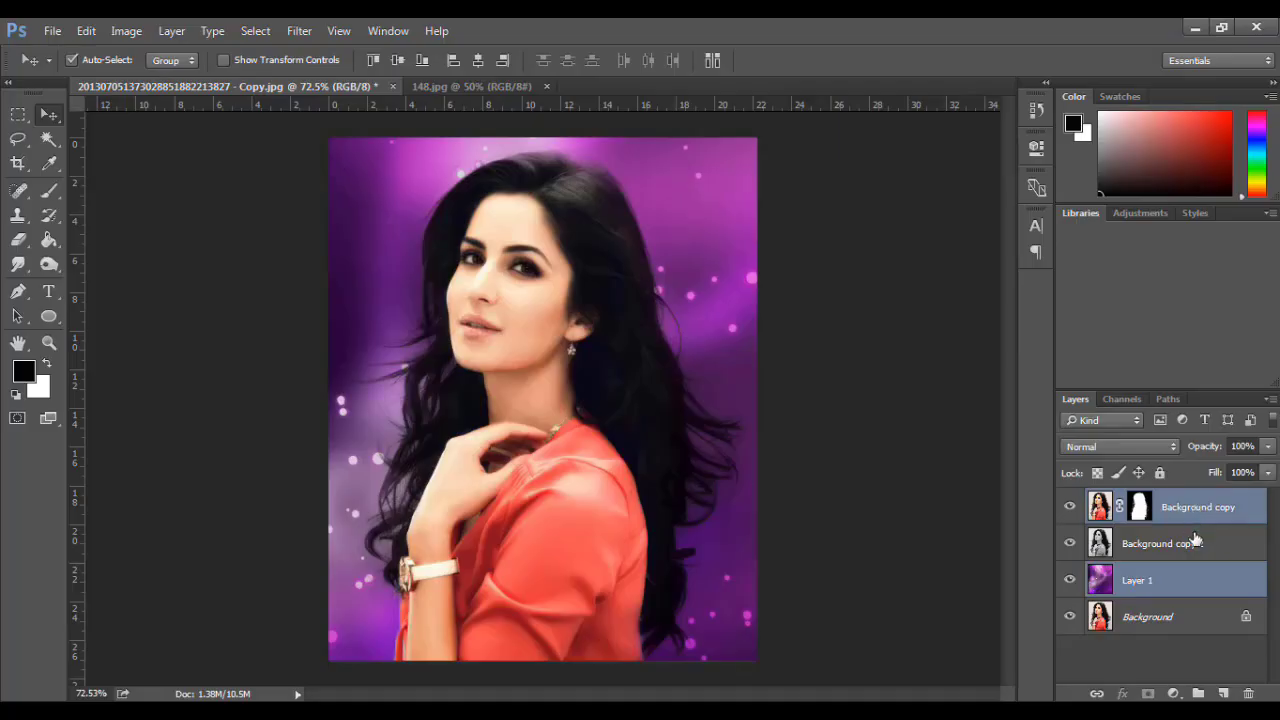
{"action": "left_click", "coordinate": [1195, 540], "text": "ctrl"}
{"action": "key", "text": "ctrl+e"}
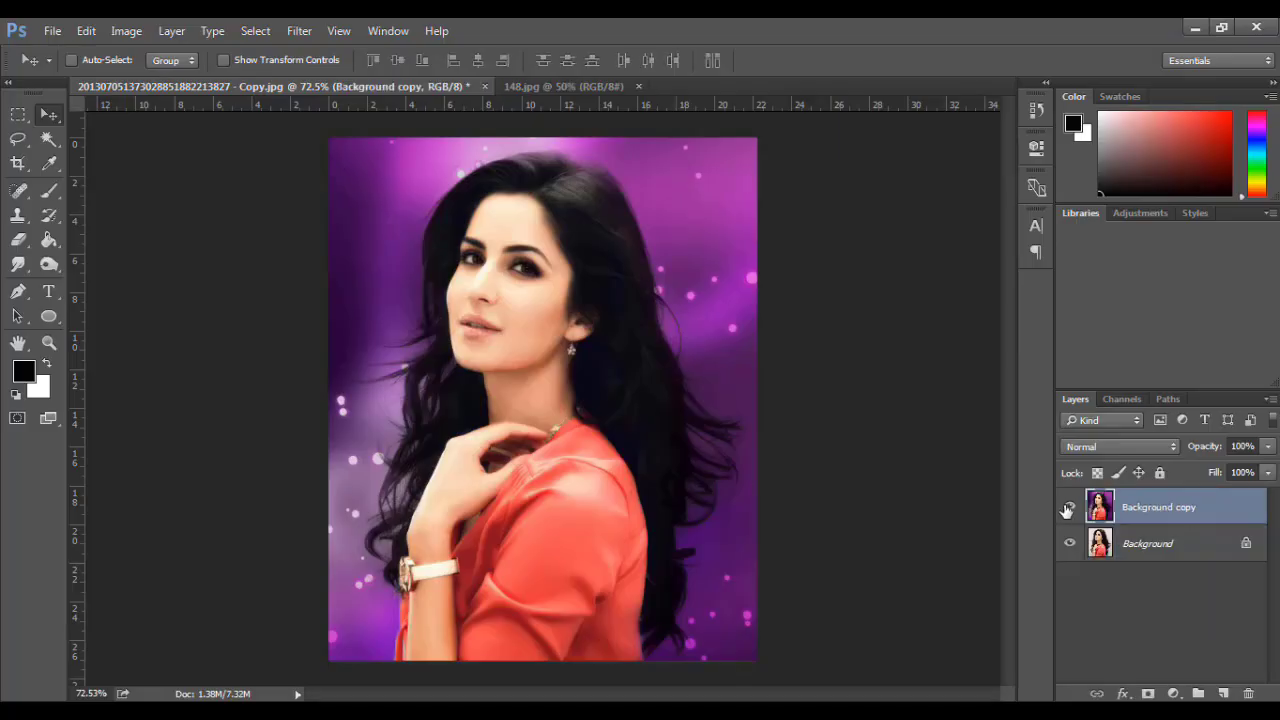
{"action": "left_click", "coordinate": [1068, 508]}
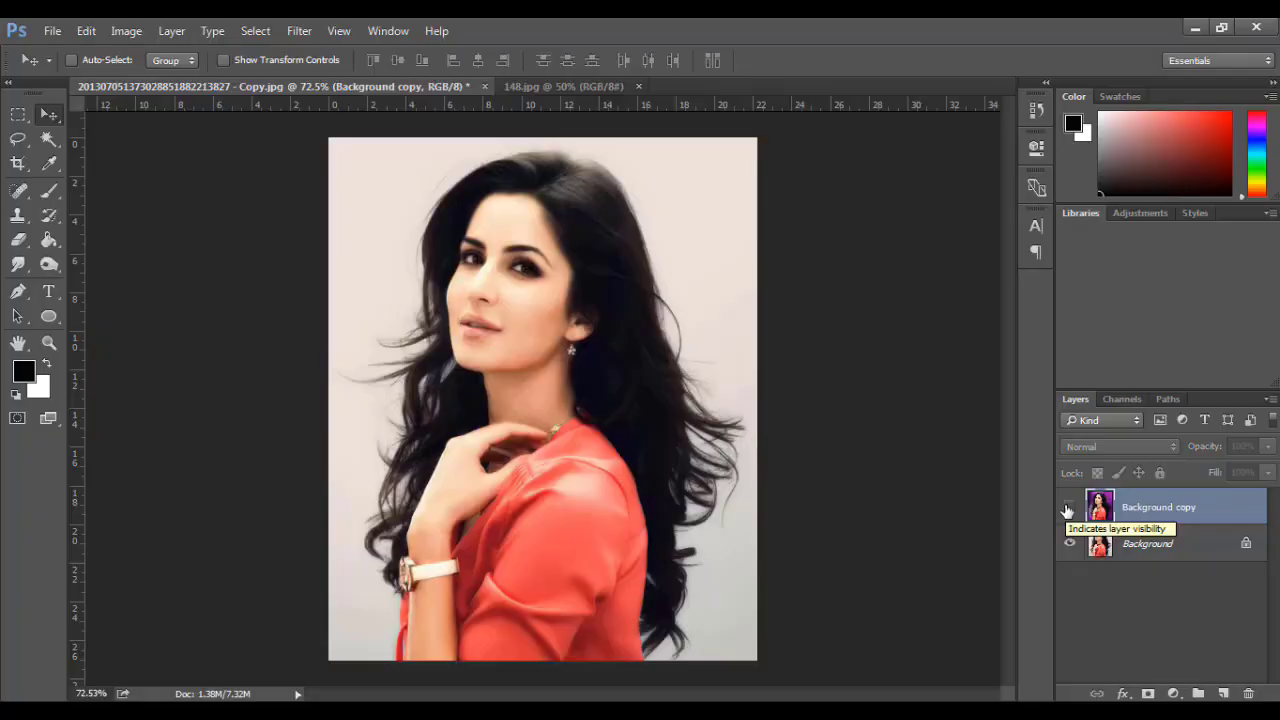
{"action": "left_click", "coordinate": [1068, 509]}
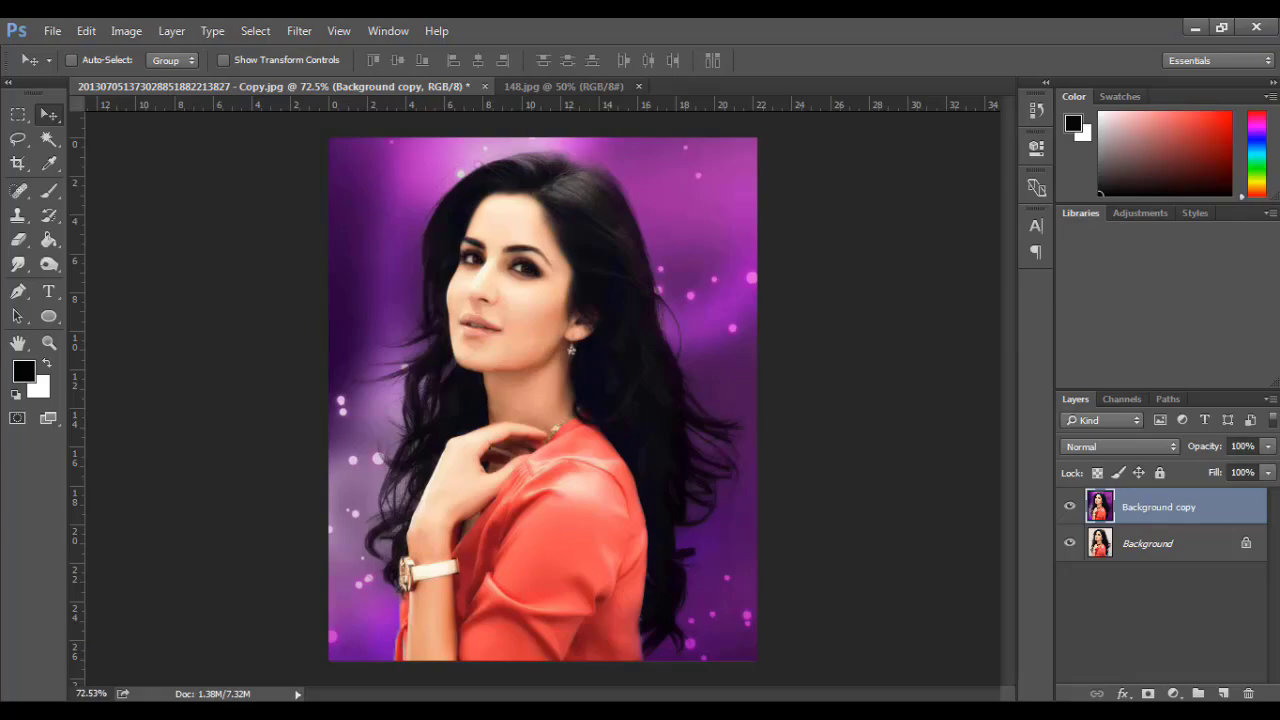
Examine the blended hair edges up close around the head, shoulder and hand, and compare the whole composite with the original photo
{"action": "scroll", "coordinate": [622, 290], "scroll_direction": "up", "scroll_amount": 6}
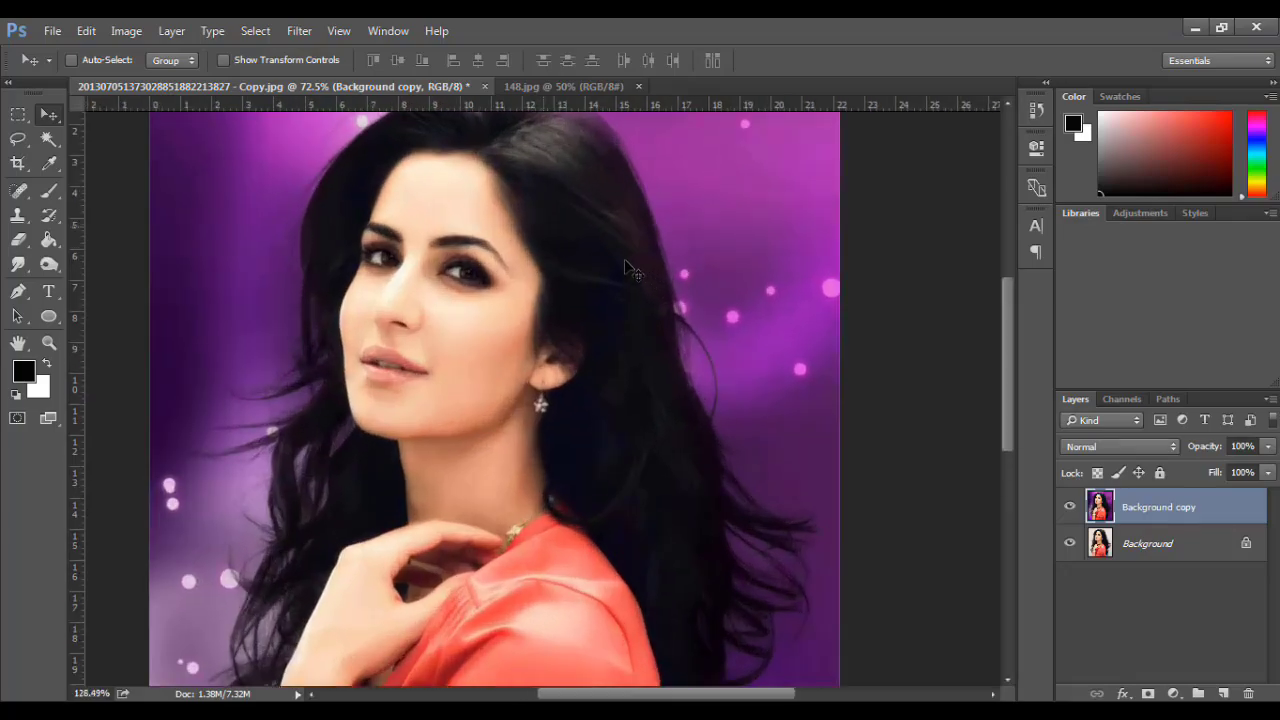
{"action": "scroll", "coordinate": [628, 453], "scroll_direction": "up", "scroll_amount": 3}
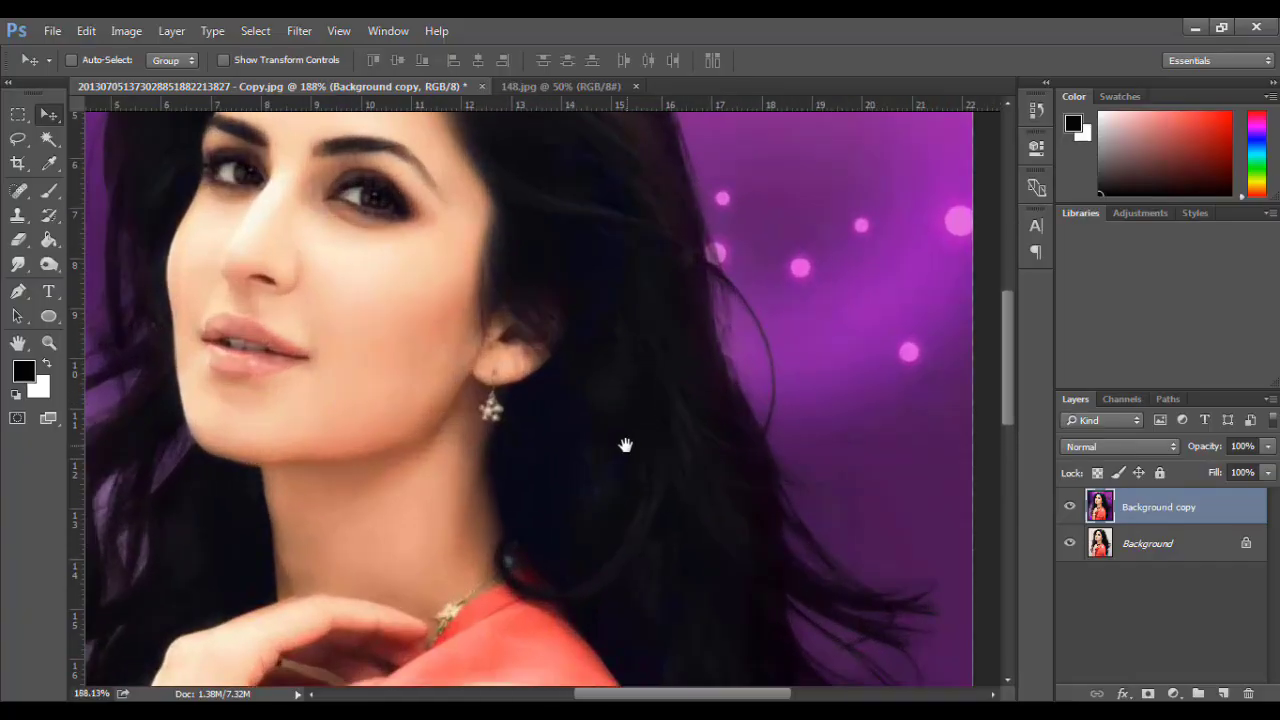
{"action": "left_click_drag", "start_coordinate": [626, 446], "coordinate": [782, 262]}
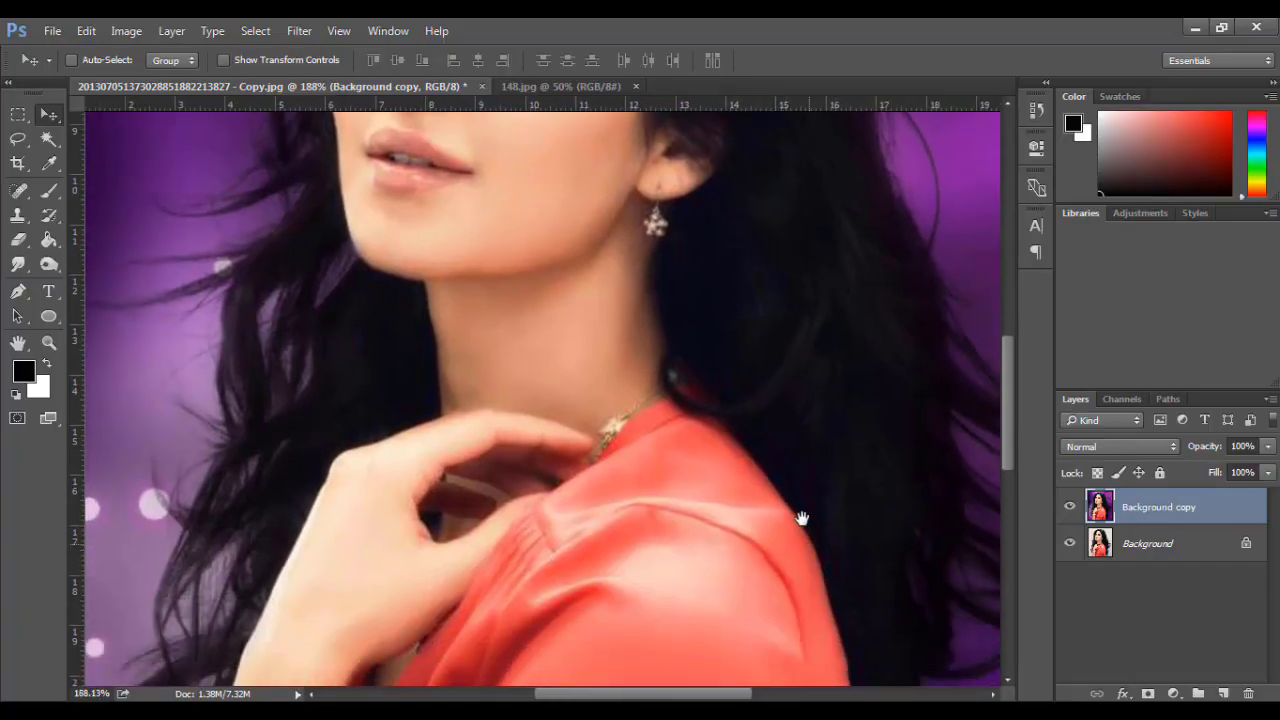
{"action": "scroll", "coordinate": [800, 517], "scroll_direction": "down", "scroll_amount": 5}
{"action": "scroll", "coordinate": [818, 460], "scroll_direction": "down", "scroll_amount": 4}
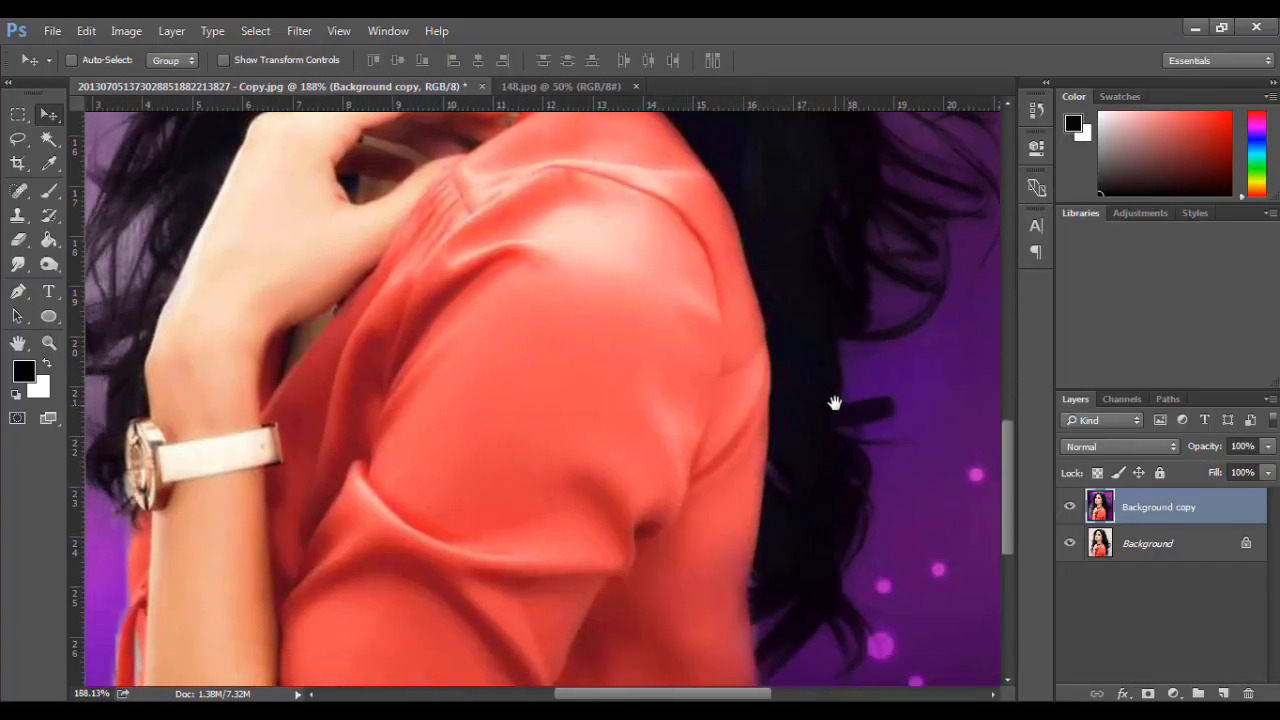
{"action": "scroll", "coordinate": [594, 386], "scroll_direction": "up", "scroll_amount": 6}
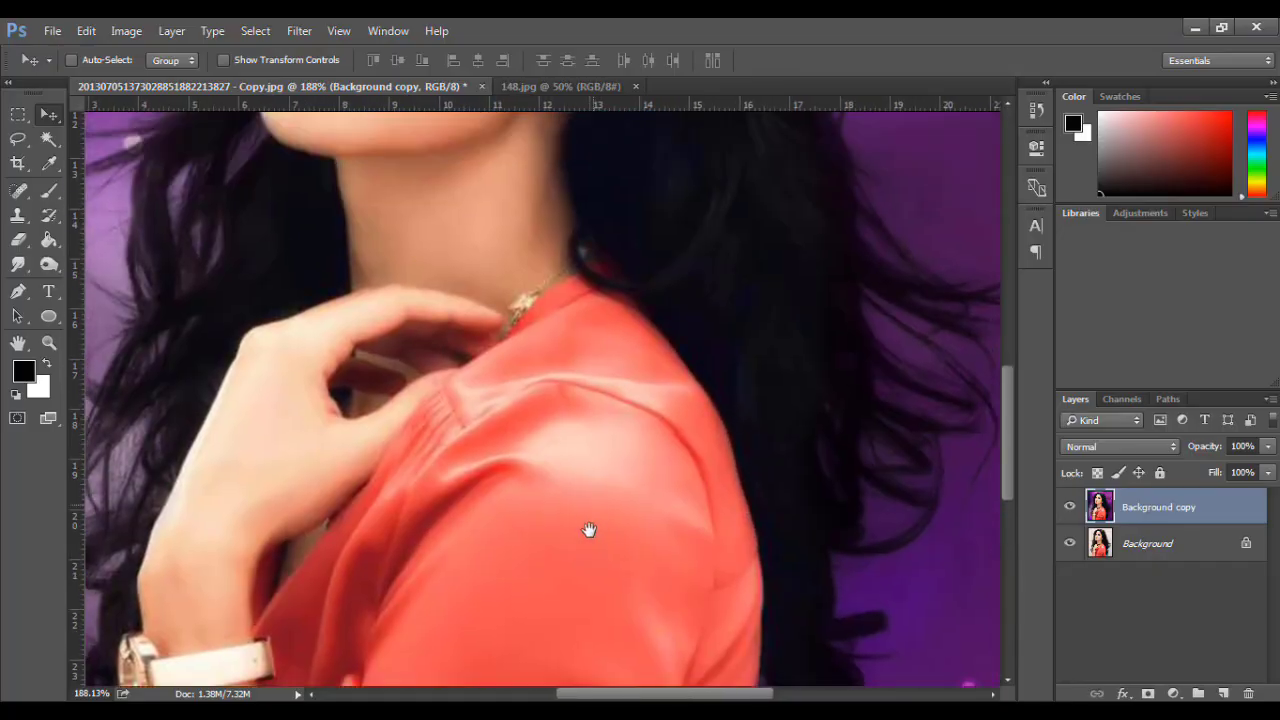
{"action": "scroll", "coordinate": [620, 318], "scroll_direction": "up", "scroll_amount": 8}
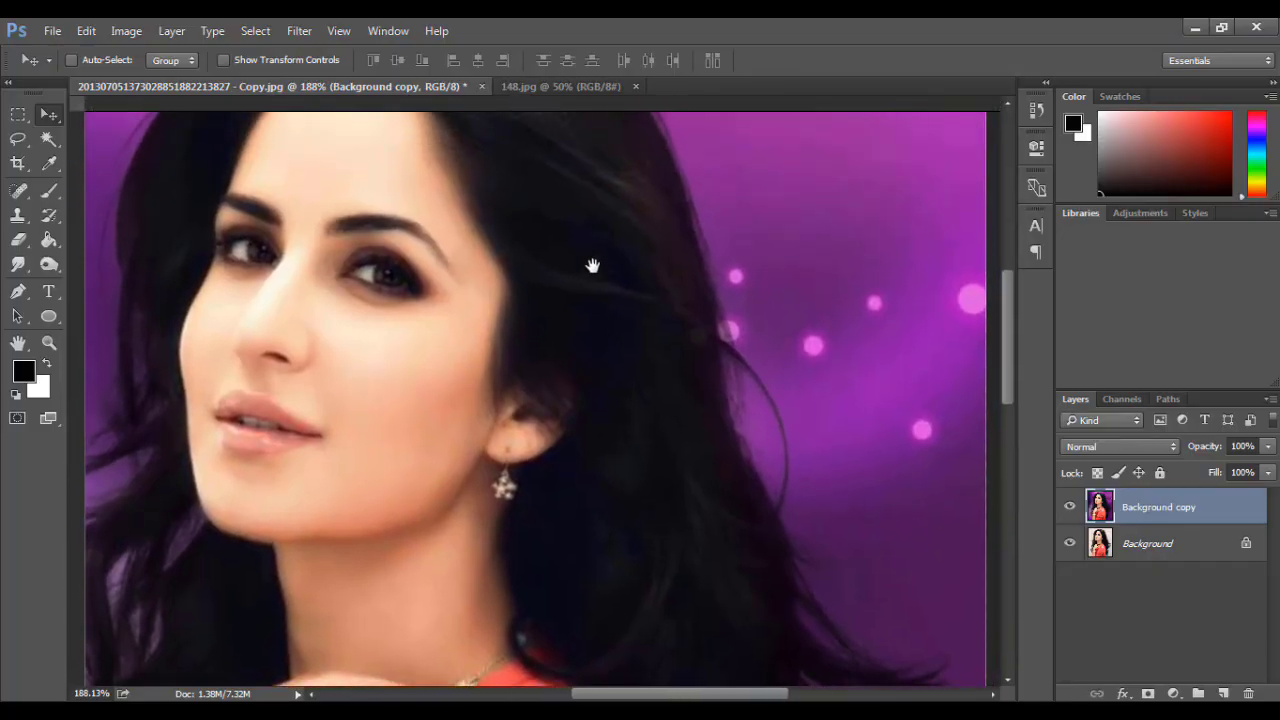
{"action": "key", "text": "ctrl+r"}
{"action": "scroll", "coordinate": [600, 330], "scroll_direction": "left", "scroll_amount": 5}
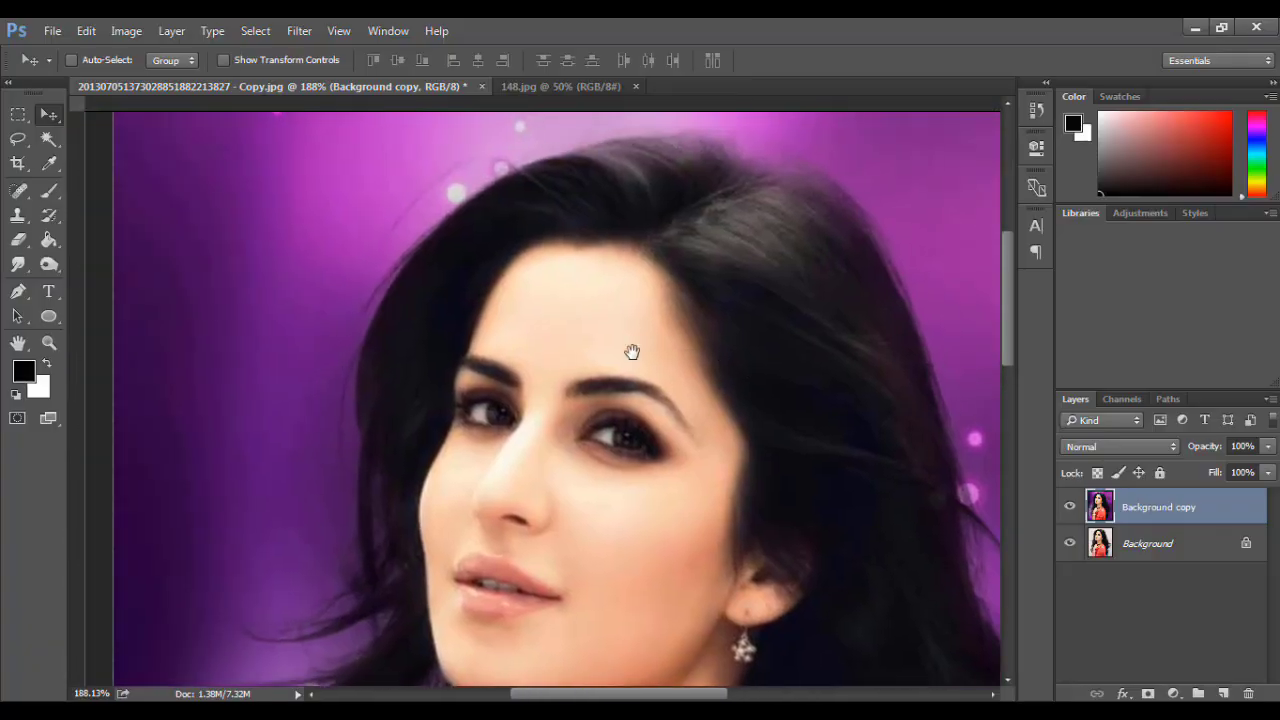
{"action": "key", "text": "ctrl+r"}
{"action": "scroll", "coordinate": [512, 370], "scroll_direction": "down", "scroll_amount": 13}
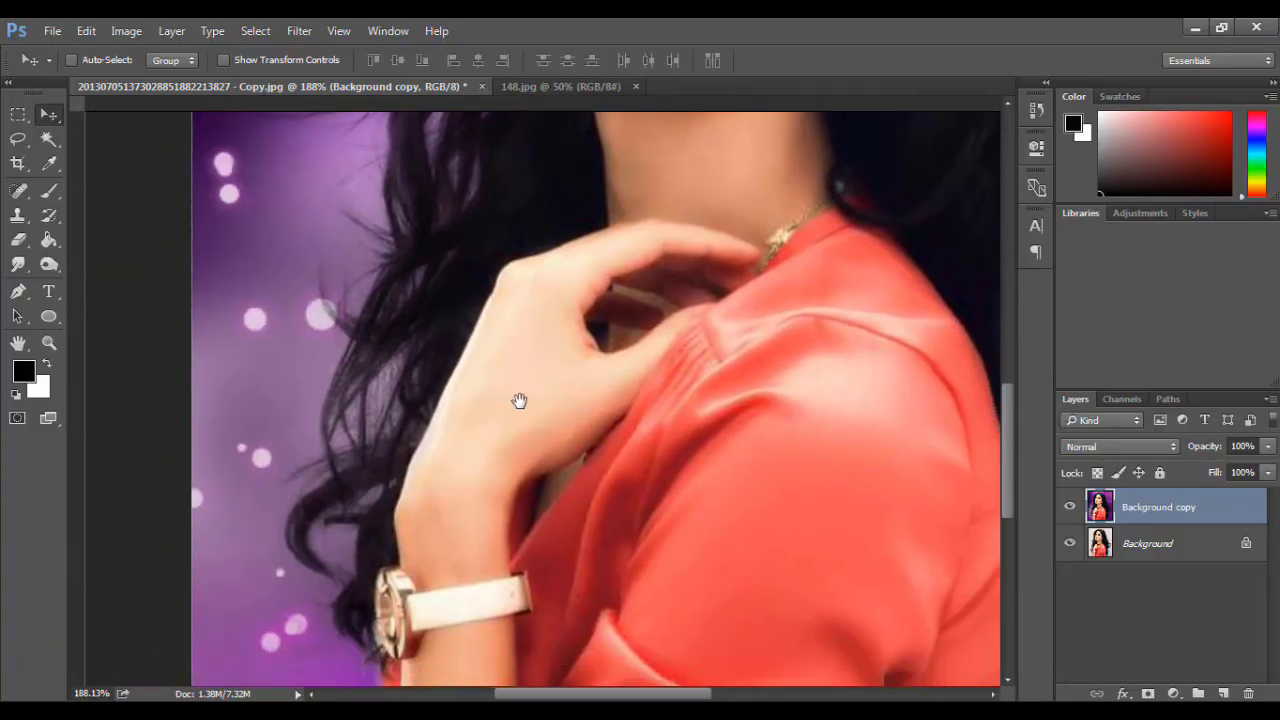
{"action": "left_click_drag", "start_coordinate": [519, 401], "coordinate": [395, 343]}
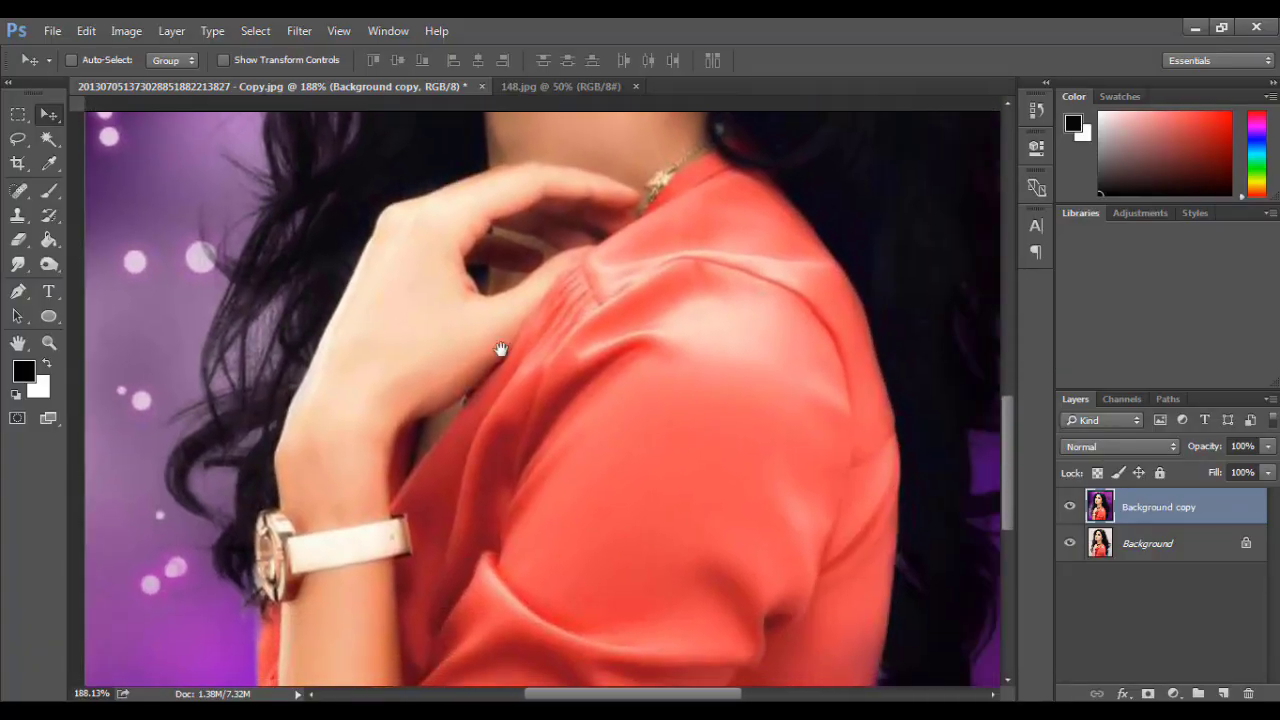
{"action": "scroll", "coordinate": [524, 363], "scroll_direction": "down", "scroll_amount": 6}
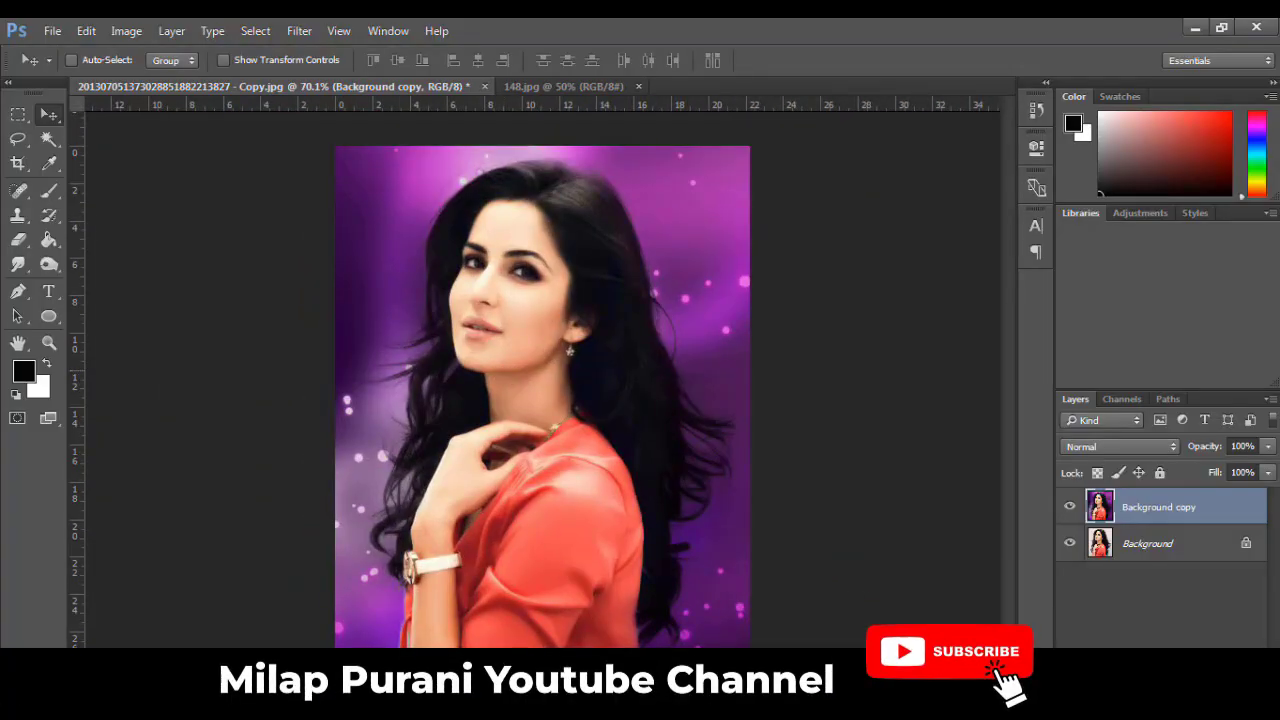
{"action": "left_click", "coordinate": [1069, 507]}
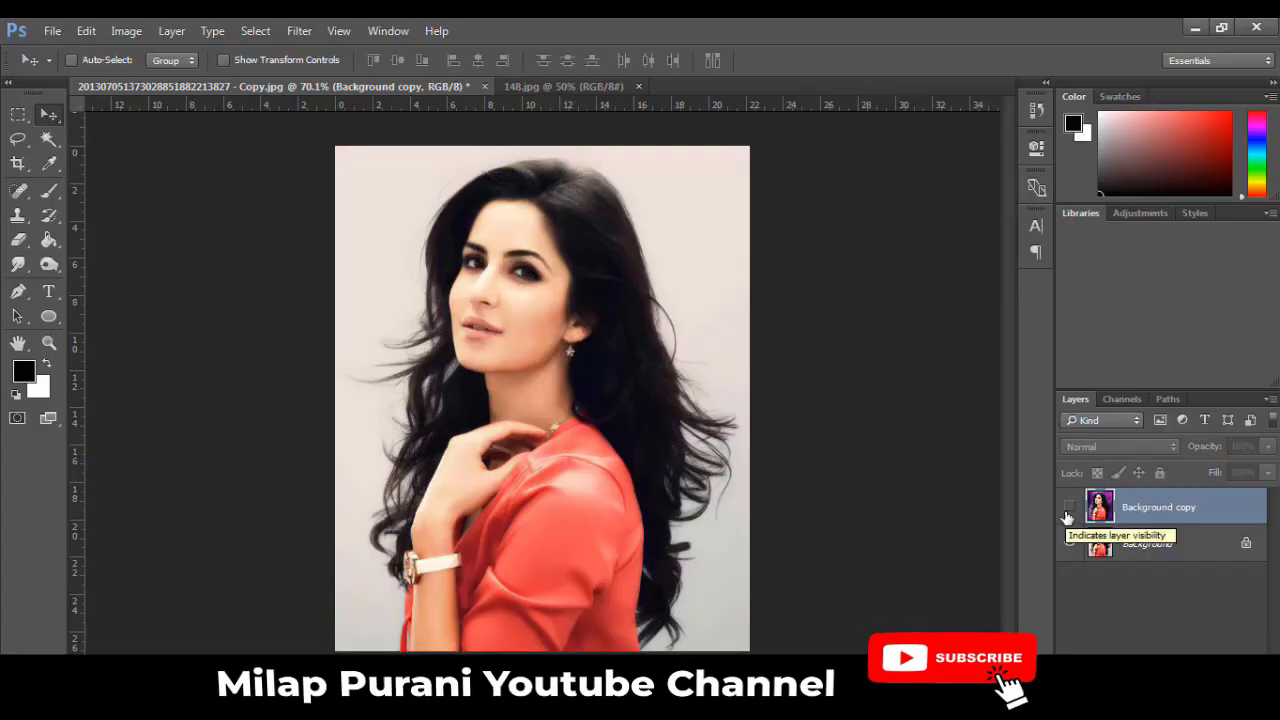
{"action": "left_click", "coordinate": [1068, 512]}
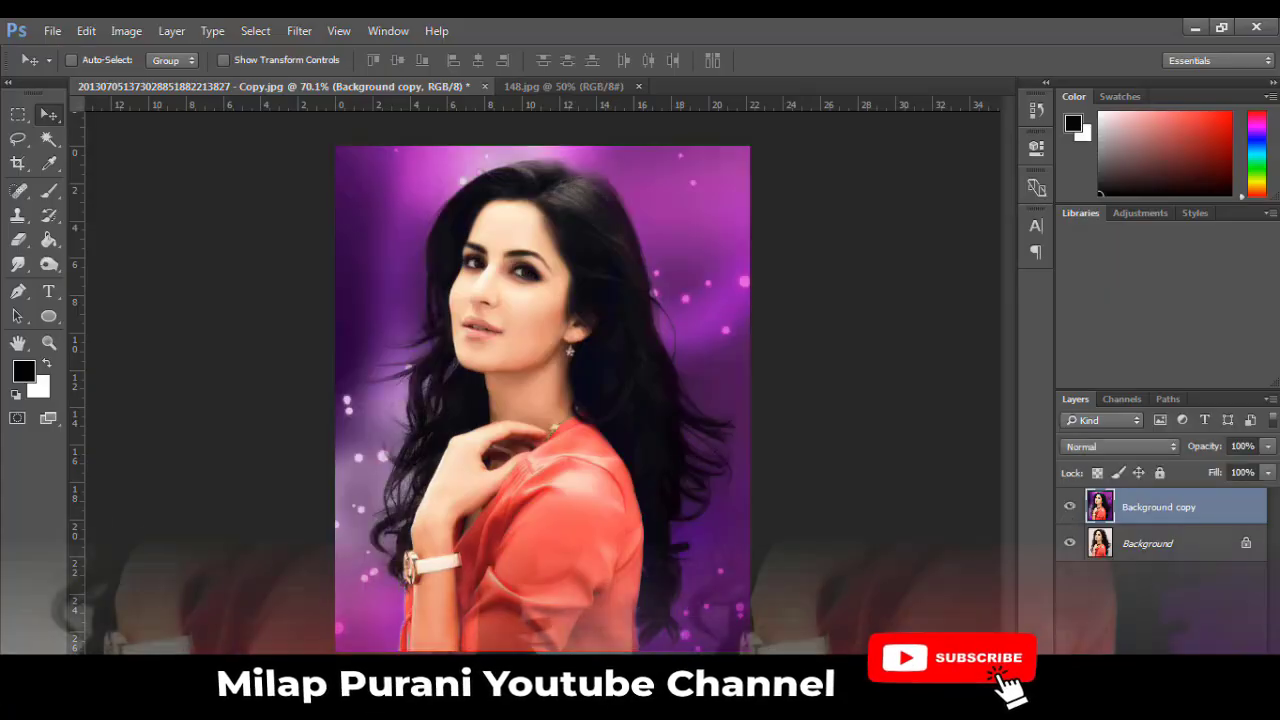